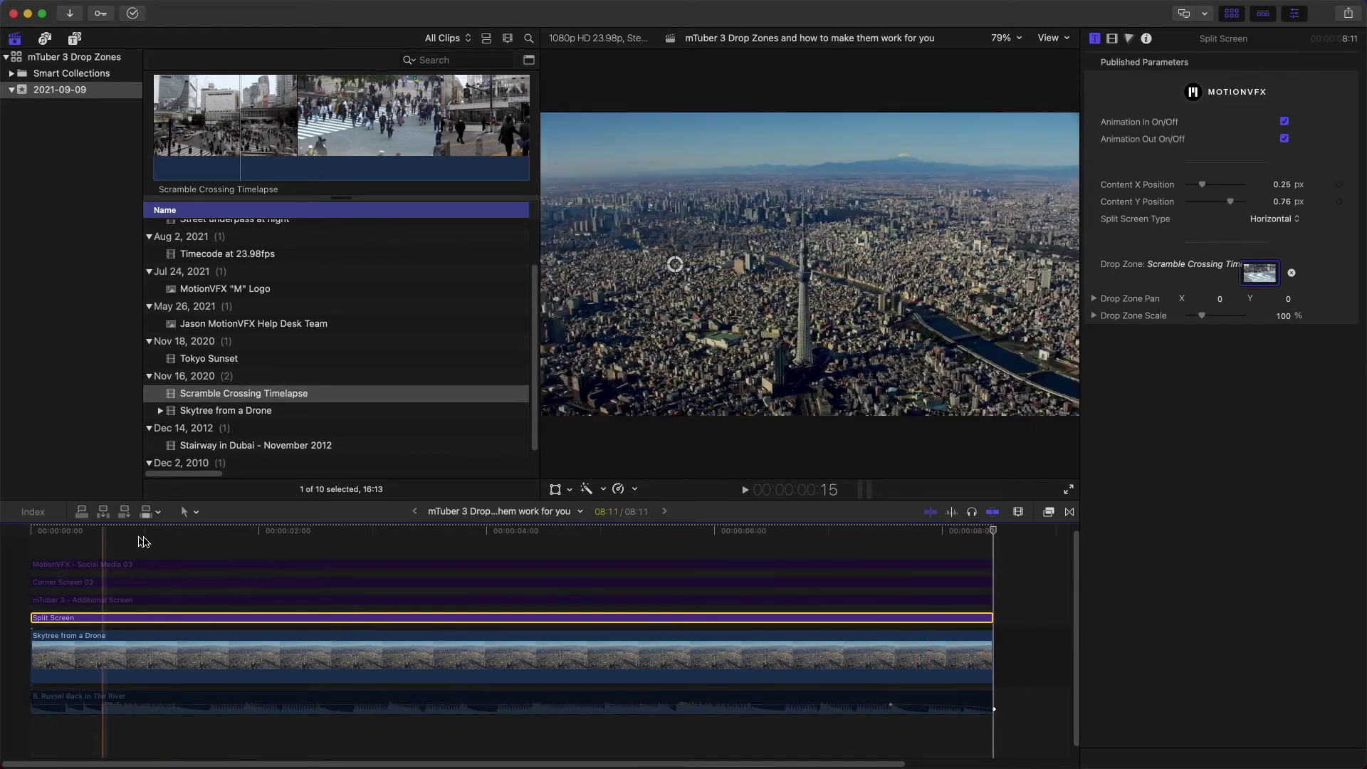
# Step: Place the playhead at 2:09, where both halves of the split screen show, and hide the browser
pyautogui.click(302, 534)
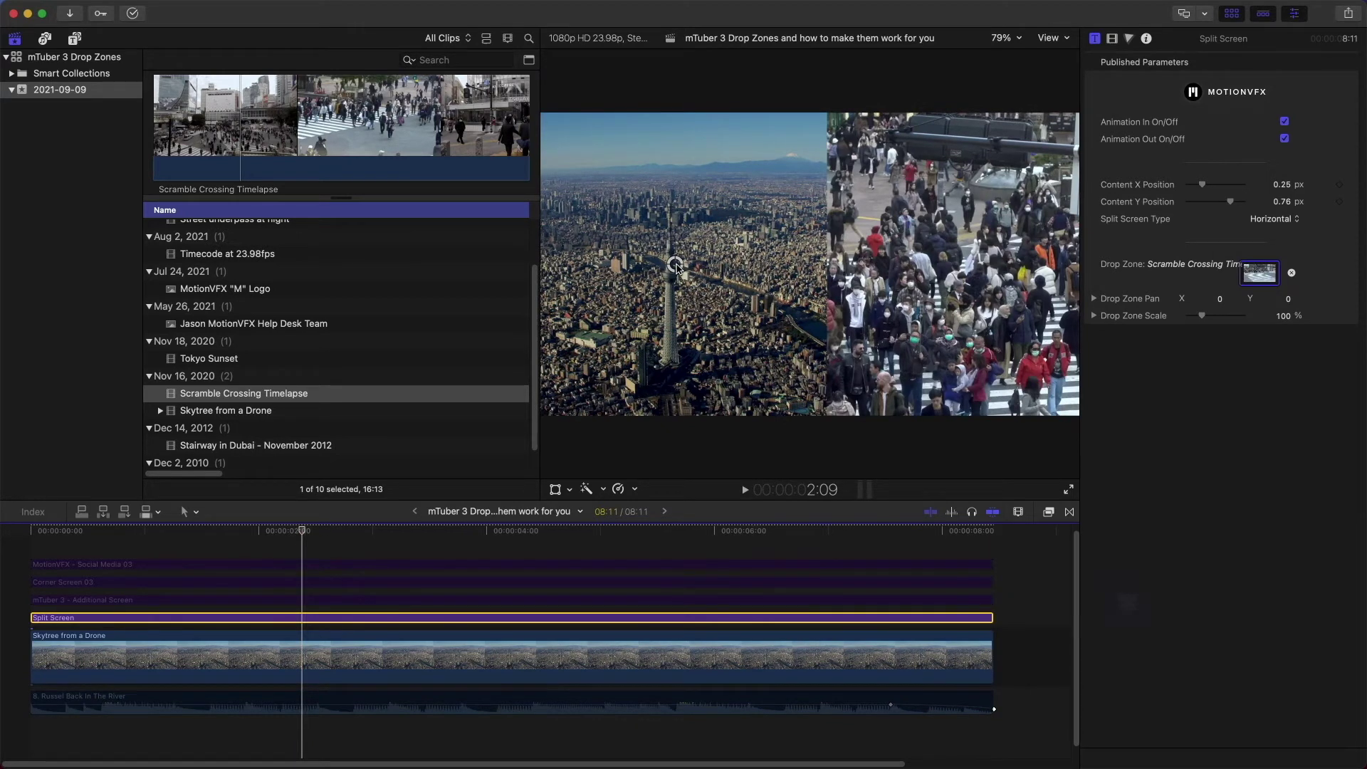
pyautogui.press('ctrl+super+1')
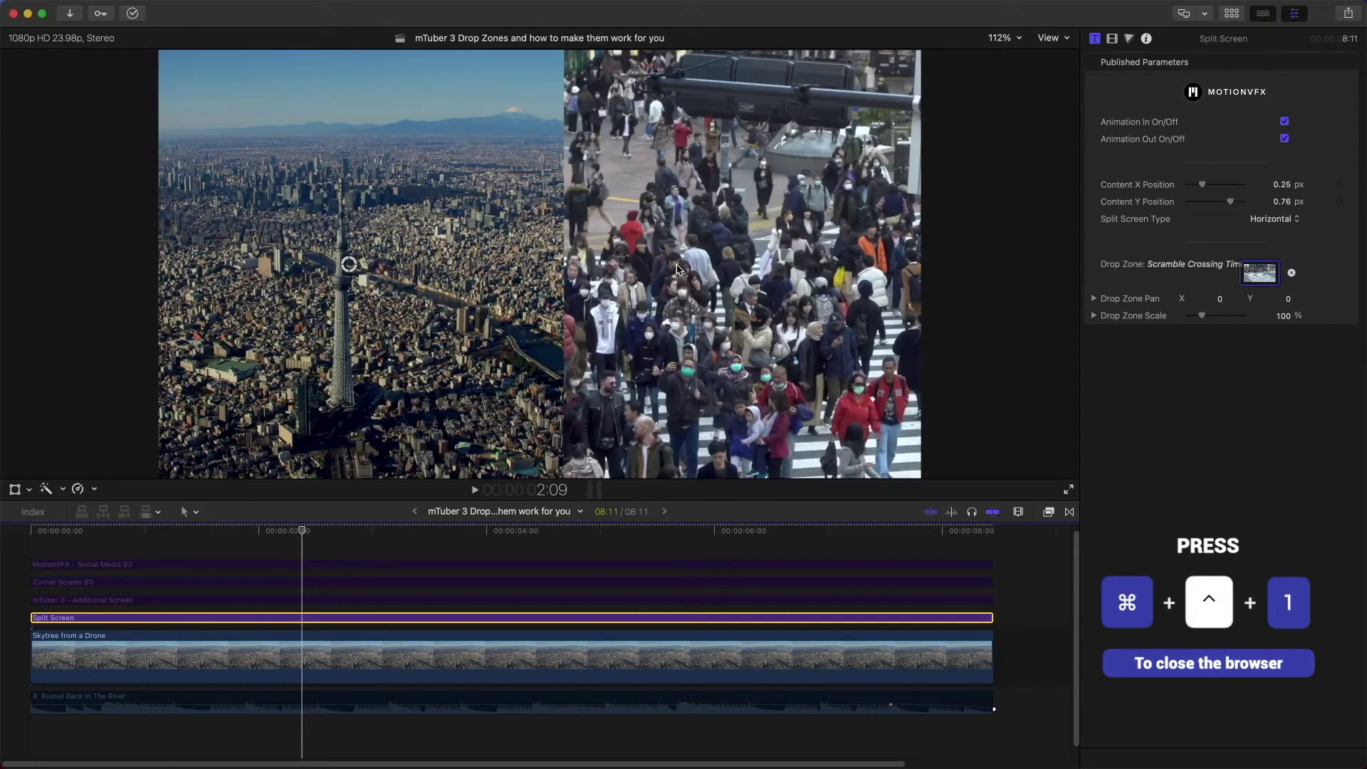
# Step: Reposition the Split Screen content horizontally in the viewer, ending with a Content X Position of 0.76 px
pyautogui.click(349, 265)
pyautogui.moveTo(348, 265); pyautogui.dragTo(726, 265)
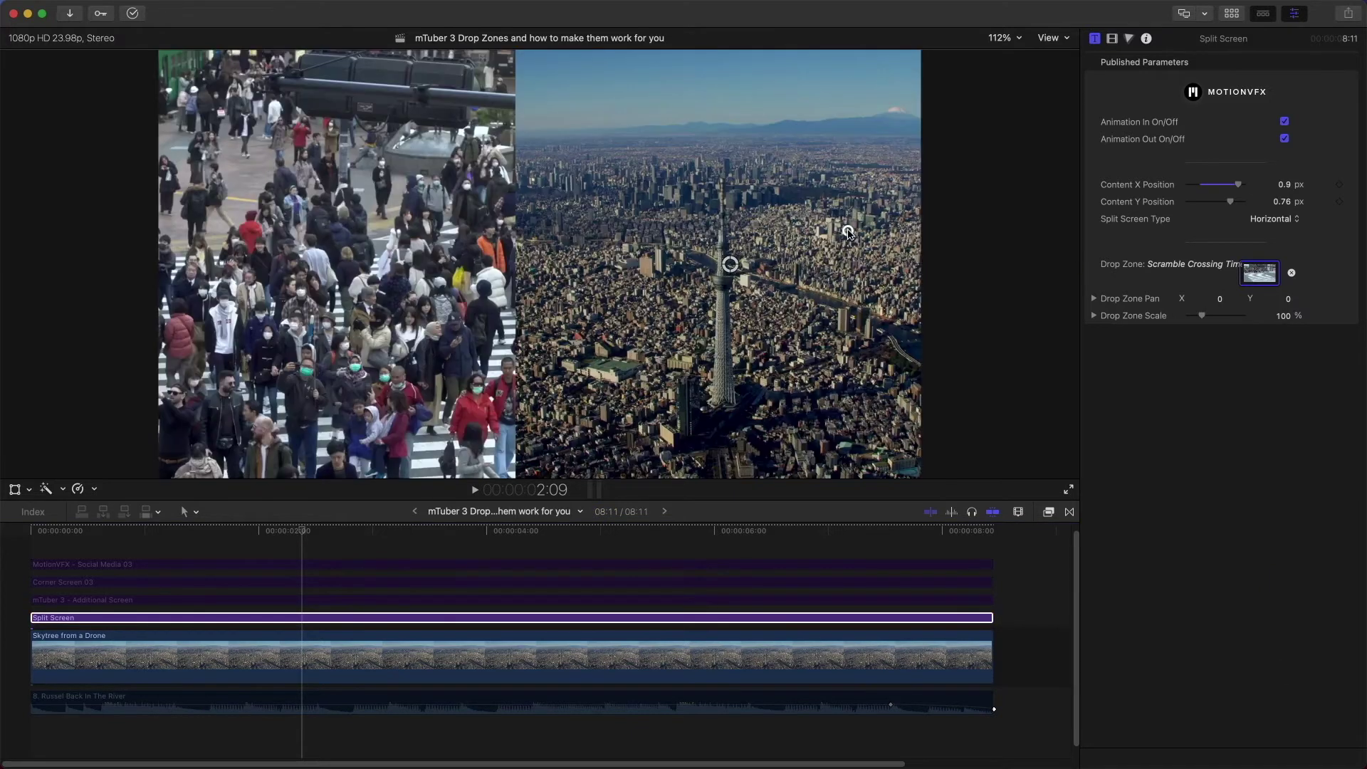
pyautogui.moveTo(734, 267); pyautogui.dragTo(691, 267)
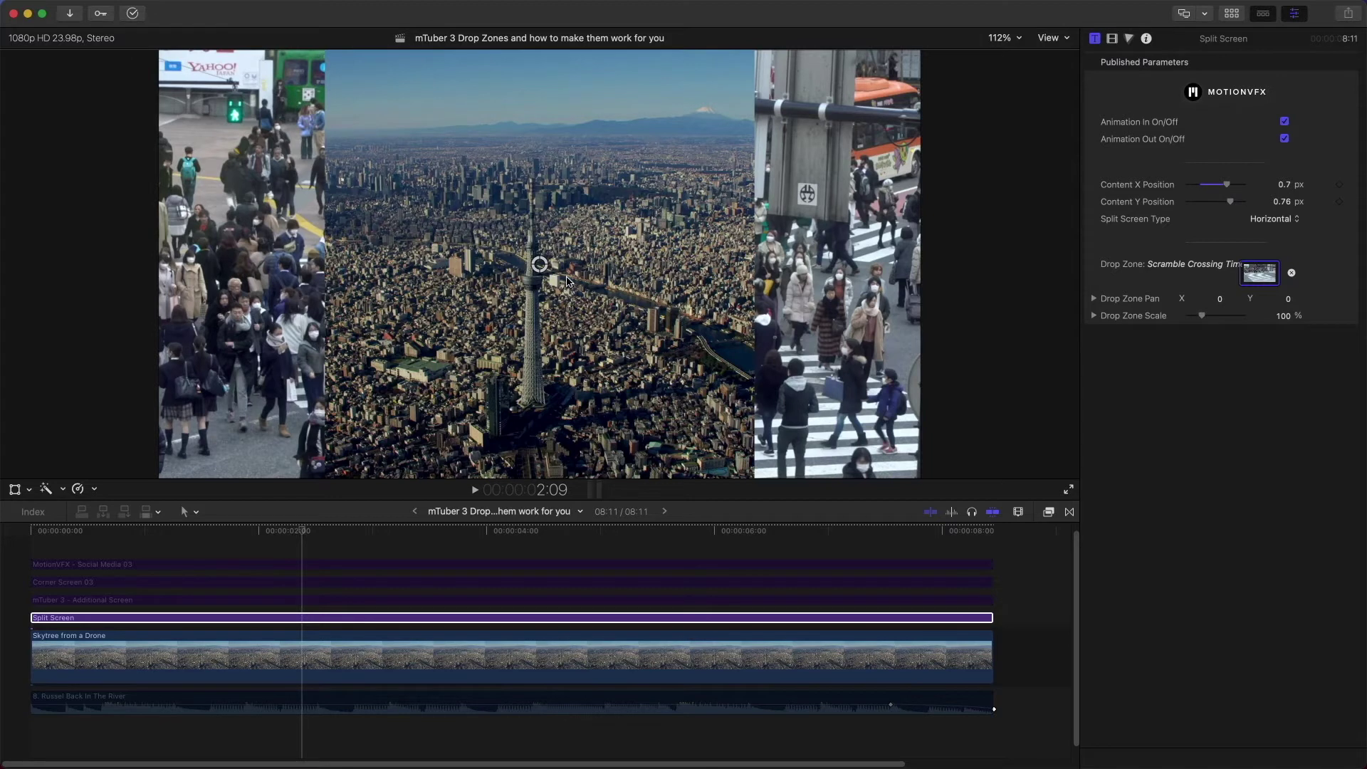
pyautogui.moveTo(538, 266); pyautogui.dragTo(734, 267)
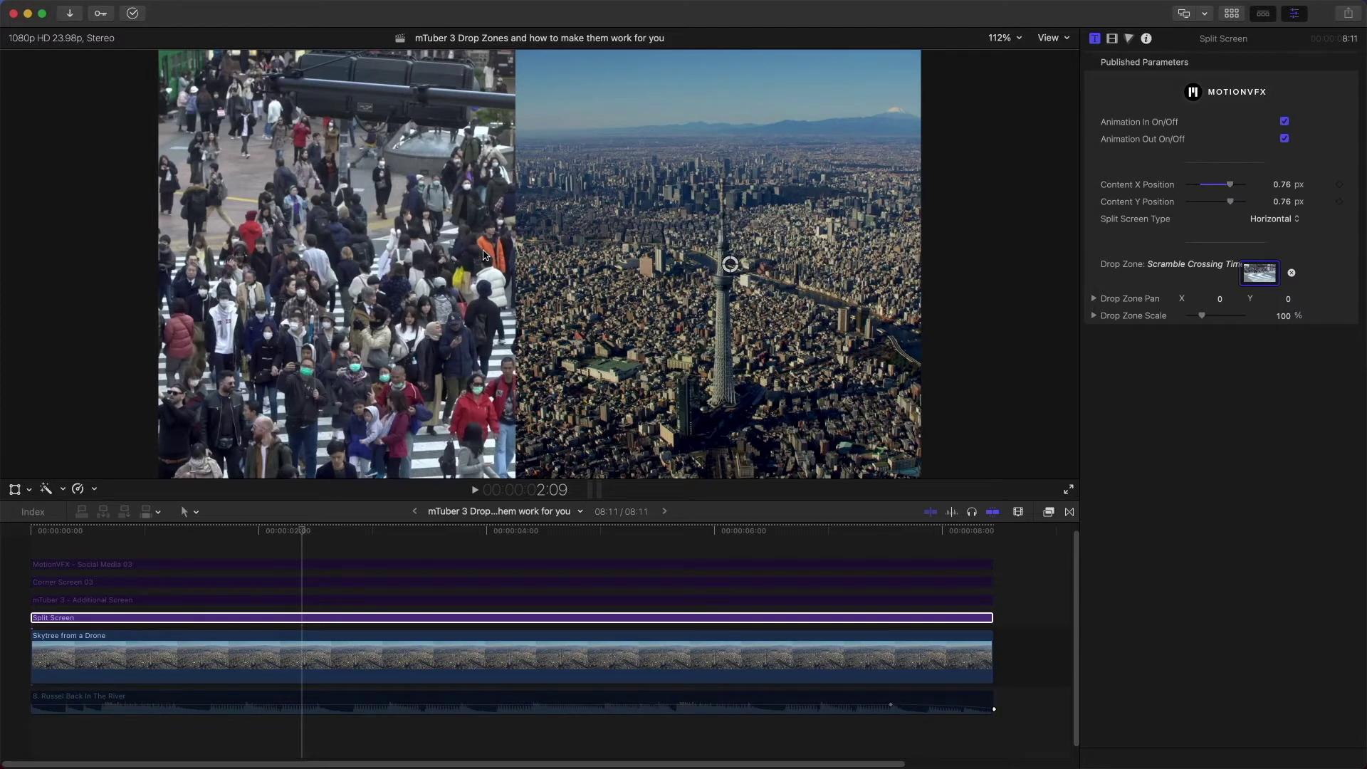
# Step: Change the Split Screen Type to Vertical and move the content up to a Content Y Position of 0.84 px
pyautogui.click(1274, 219)
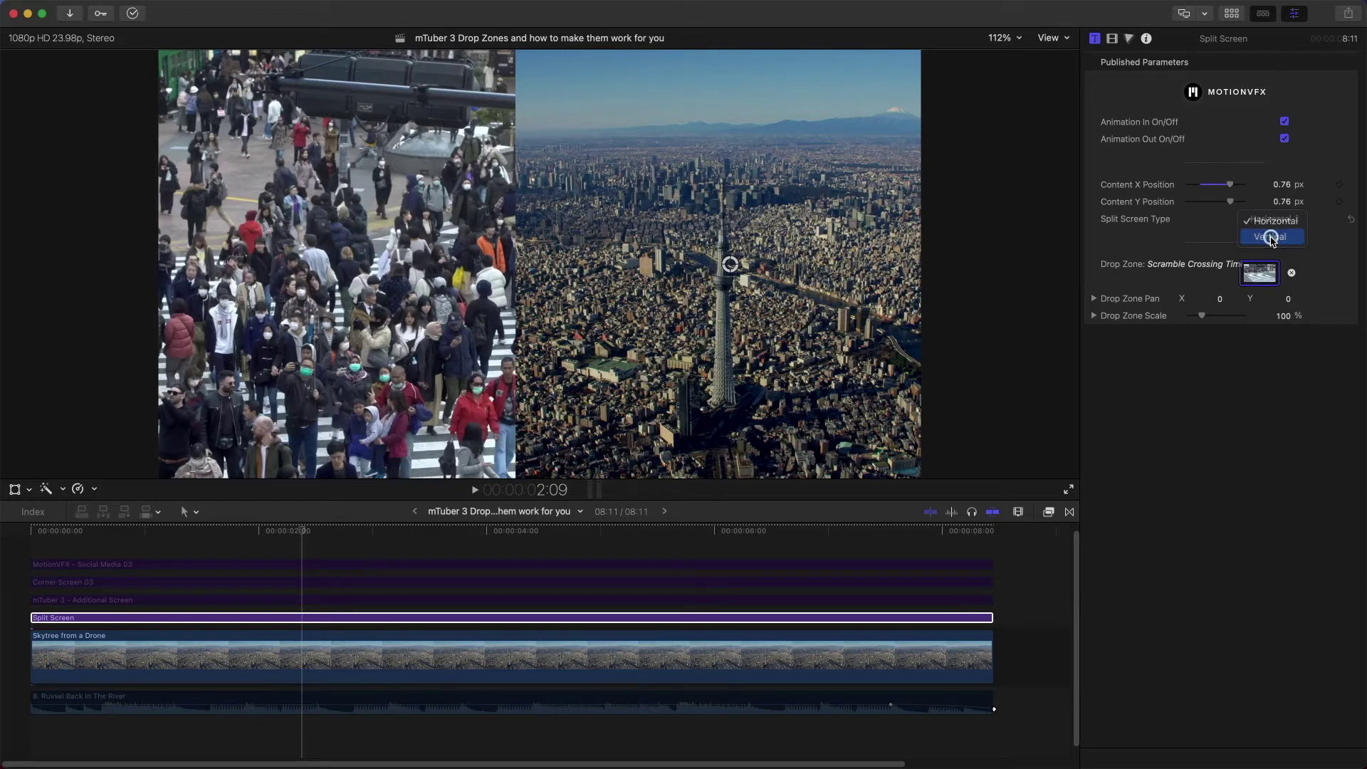
pyautogui.click(1272, 238)
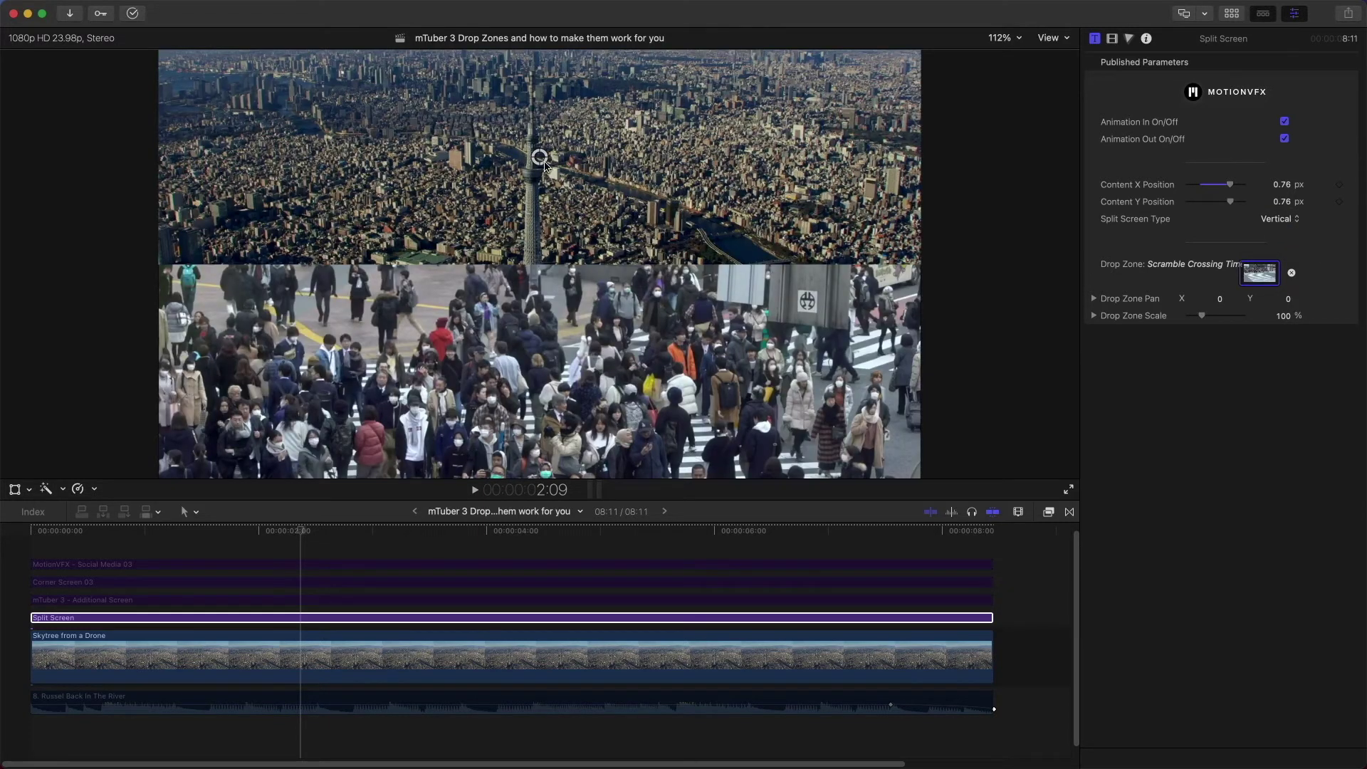
pyautogui.moveTo(539, 158); pyautogui.dragTo(547, 121)
# Step: With the playhead at 5:11, set the Split Screen title's Drop Zone Pan Y to -6.1 and preview the result
pyautogui.click(399, 618)
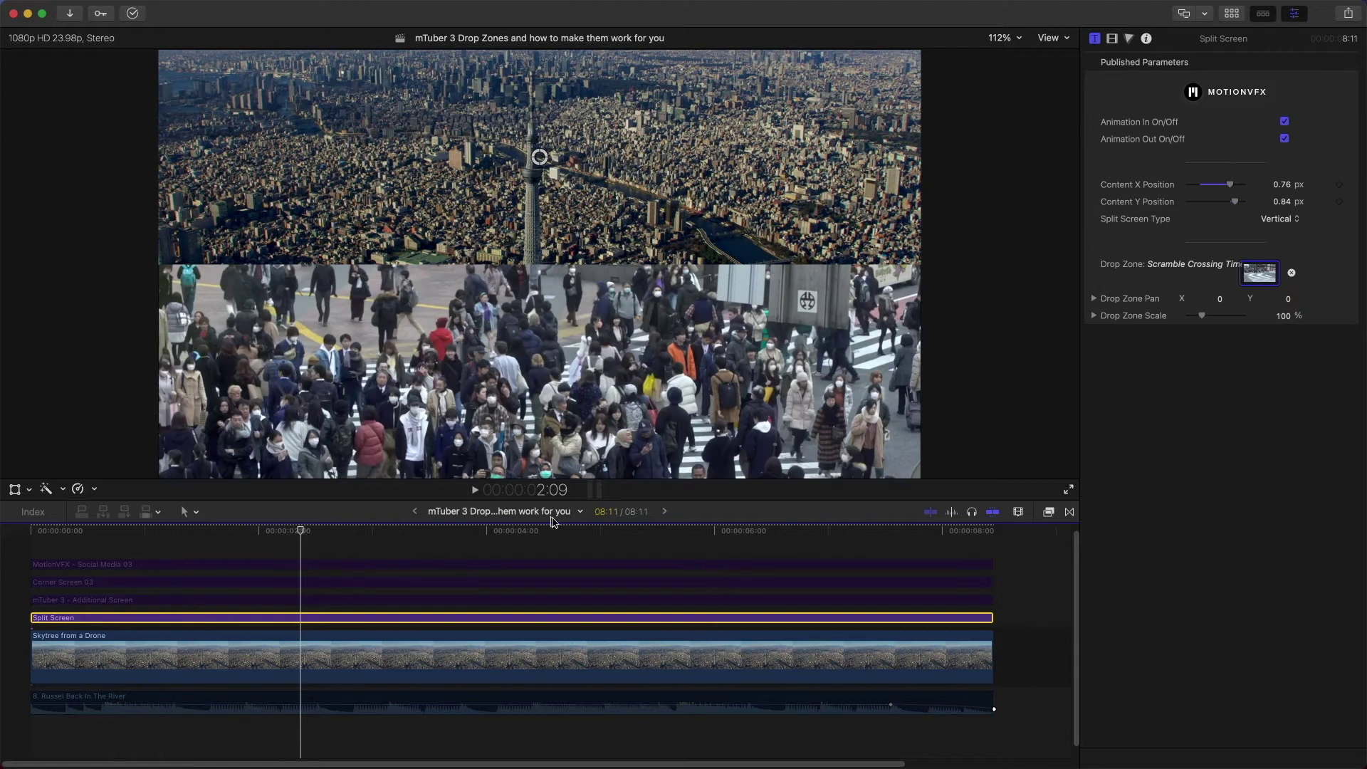
pyautogui.click(653, 533)
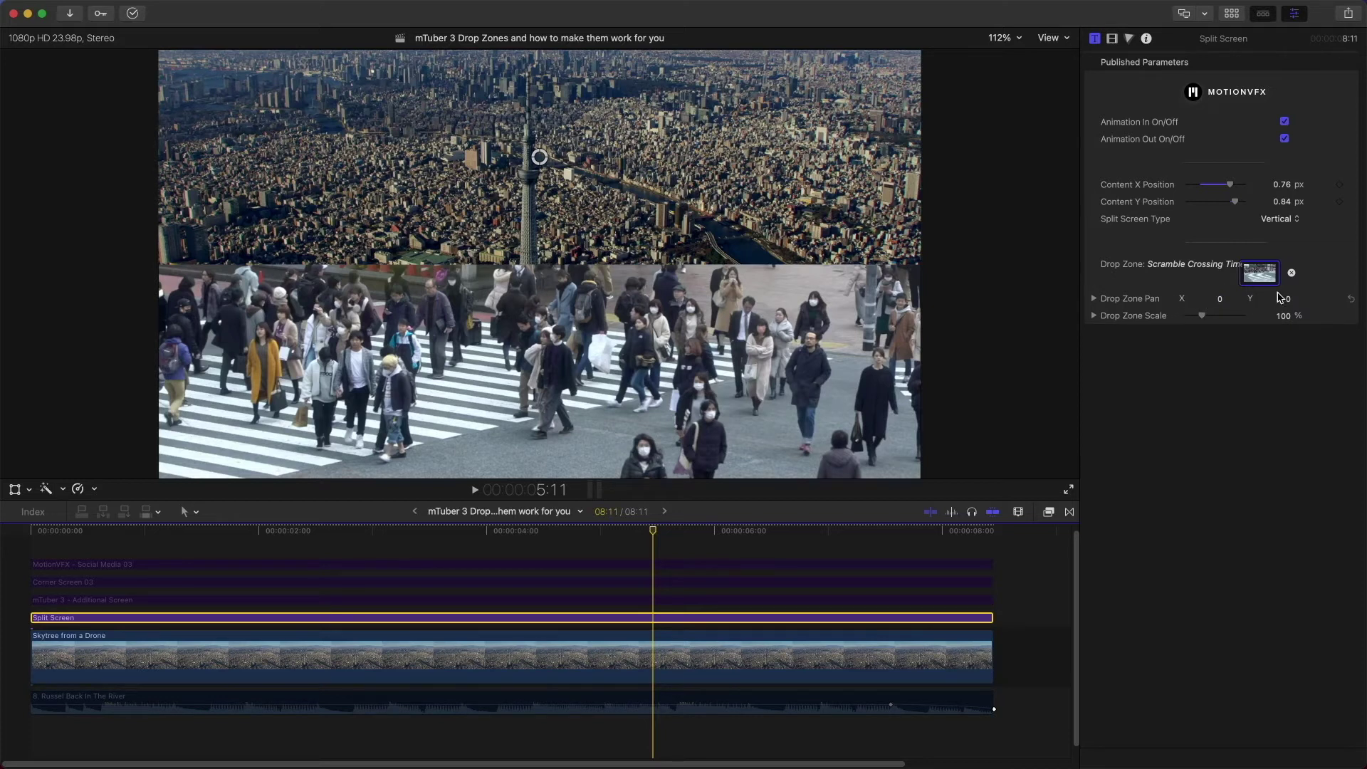
pyautogui.moveTo(1289, 302); pyautogui.dragTo(1287, 300)
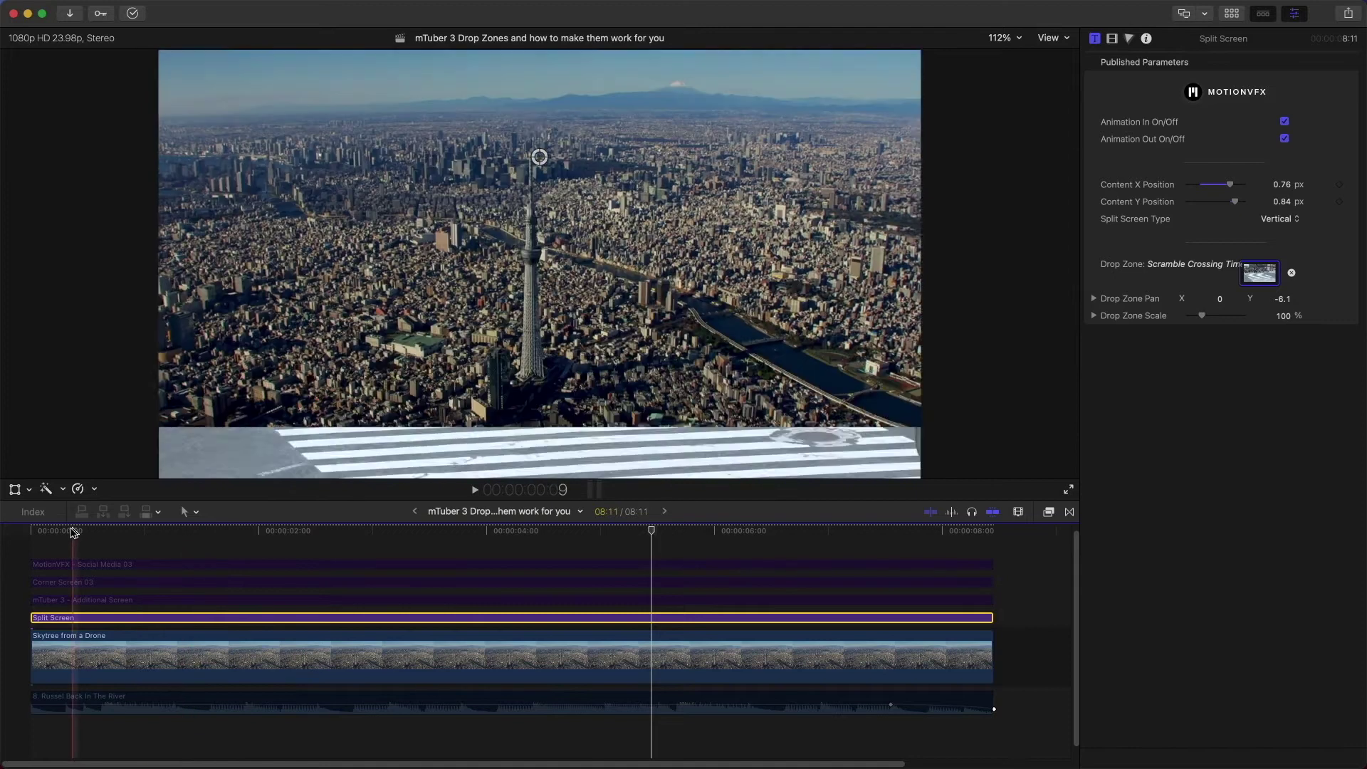
pyautogui.press('space')
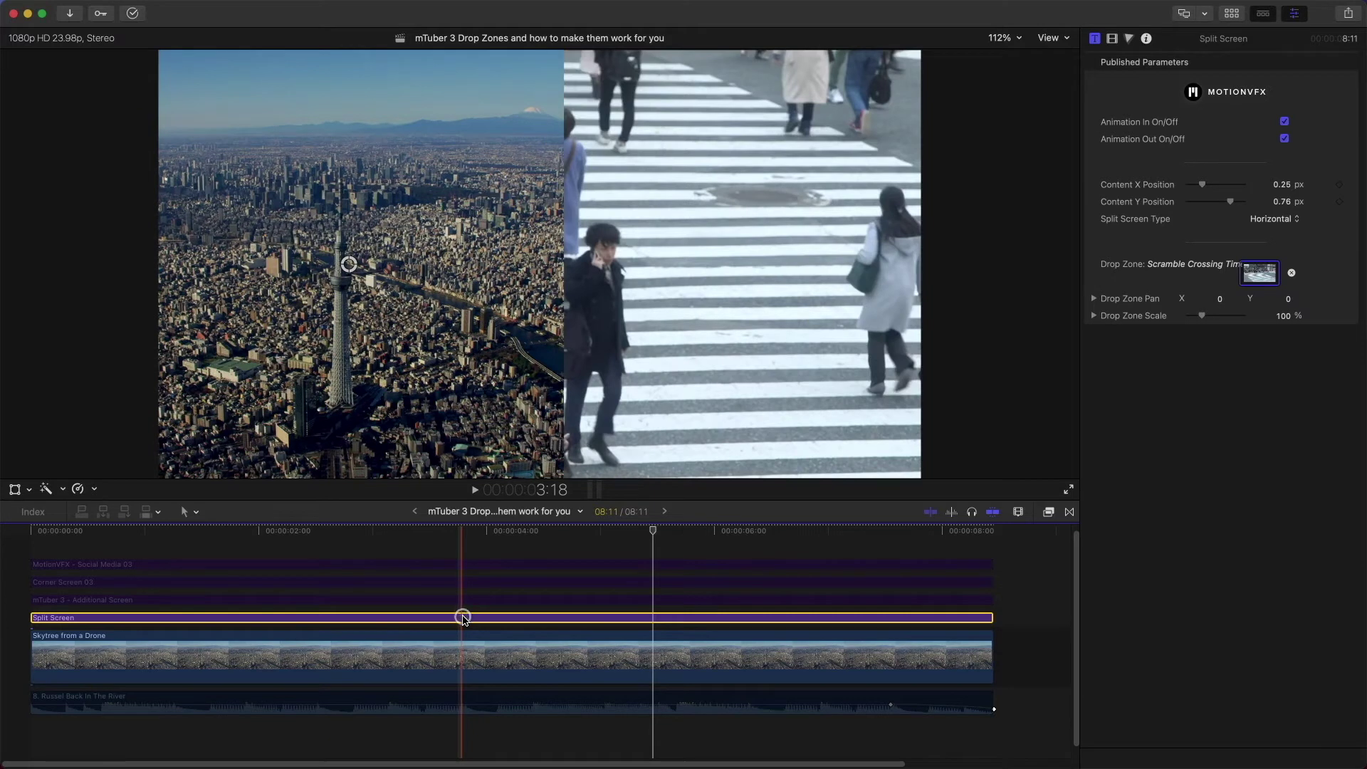
# Step: Disable the Split Screen title and enable the mTuber 3 - Additional Screen title above it
pyautogui.press('v')
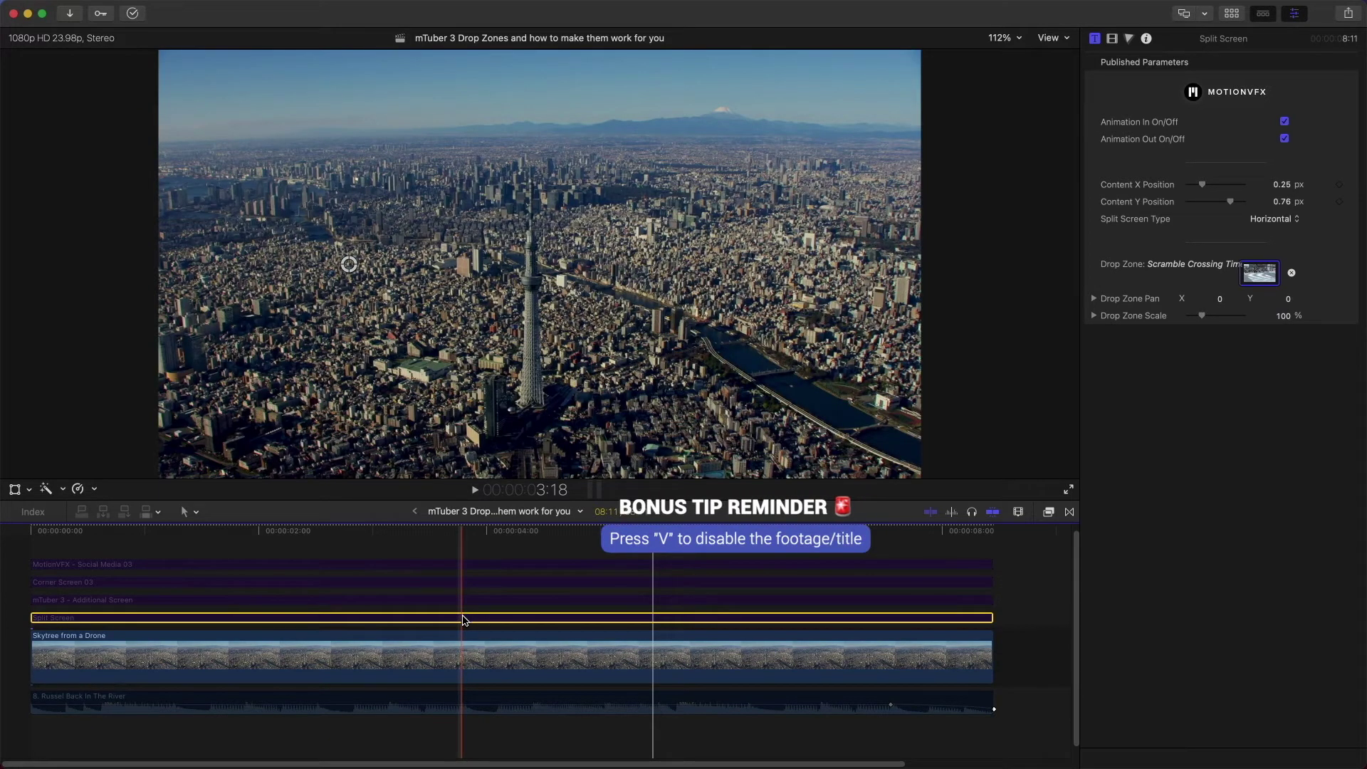
pyautogui.click(441, 601)
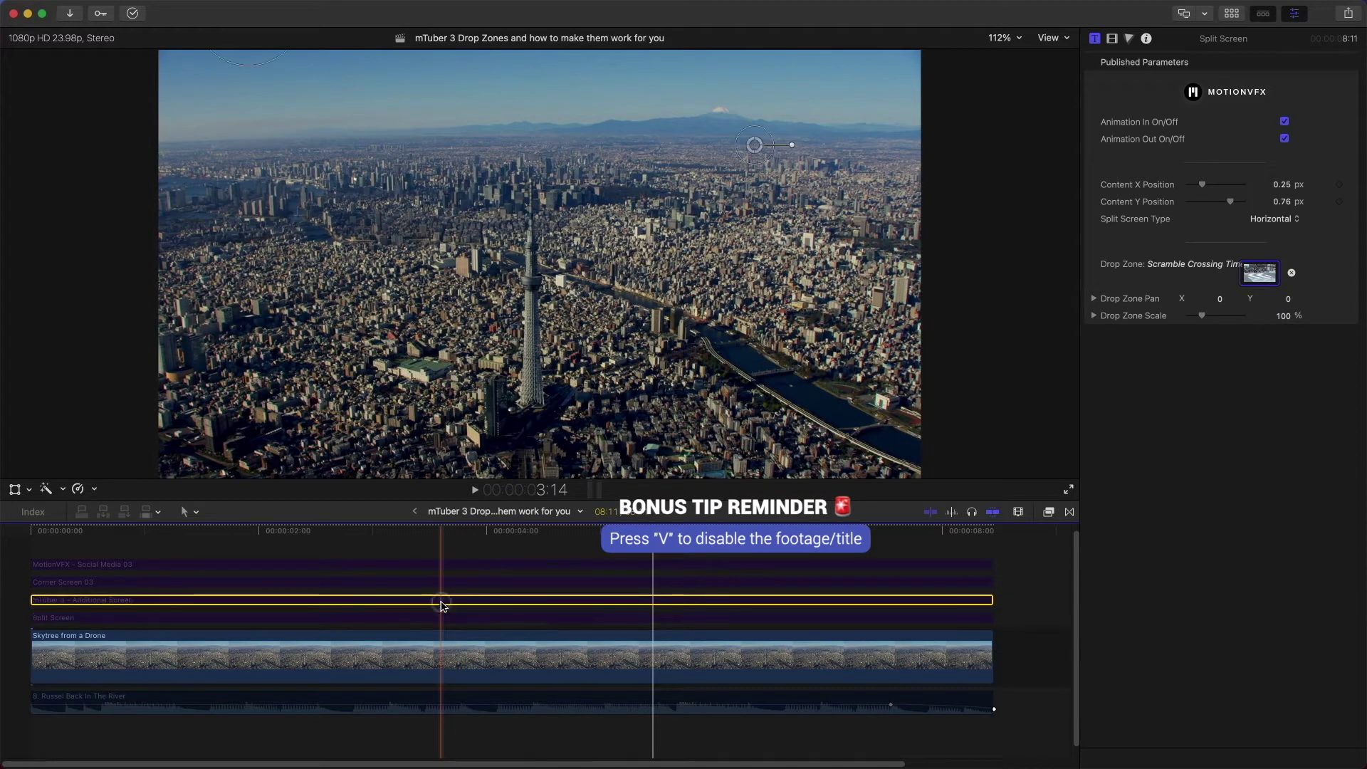
pyautogui.press('v')
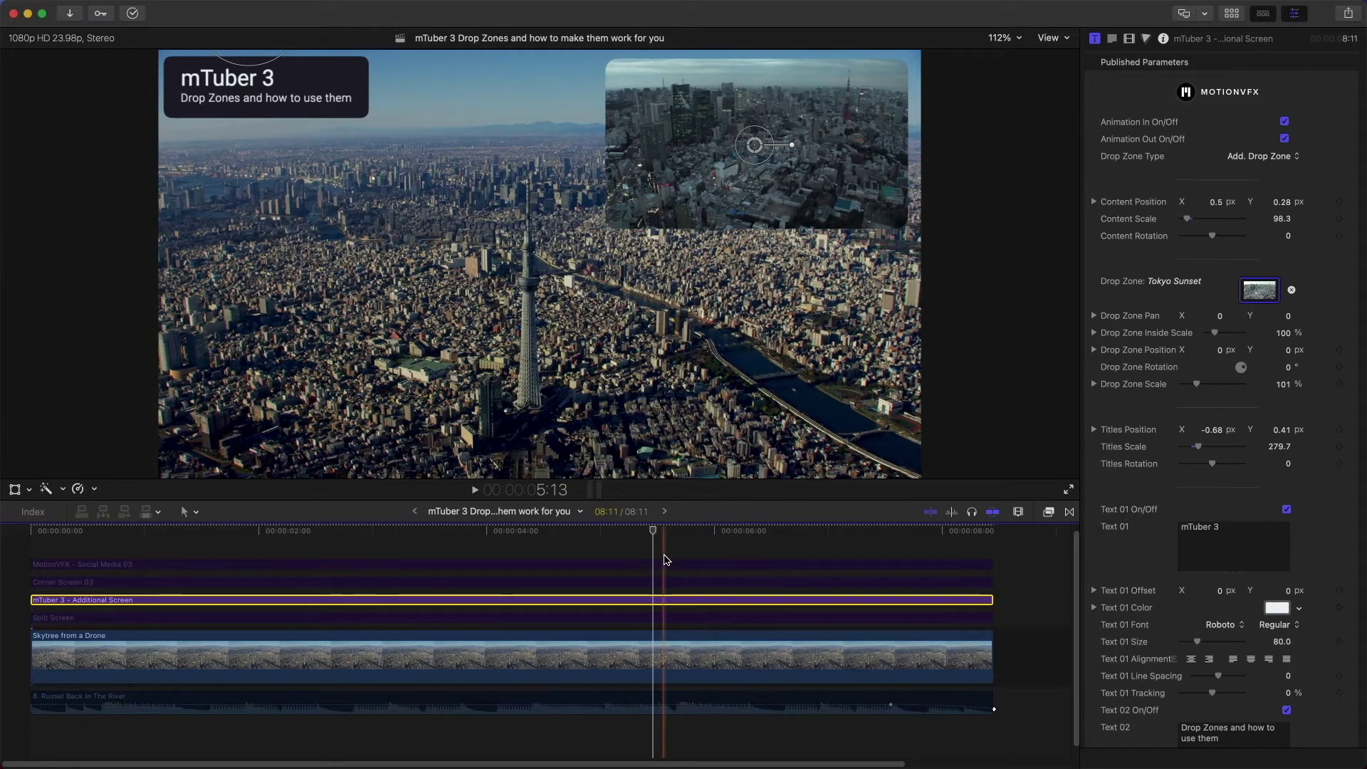
# Step: Extend the end of the Skytree from a Drone clip so it lasts 24:19
pyautogui.press('super+minus')
pyautogui.press('super+minus')
pyautogui.press('super+minus')
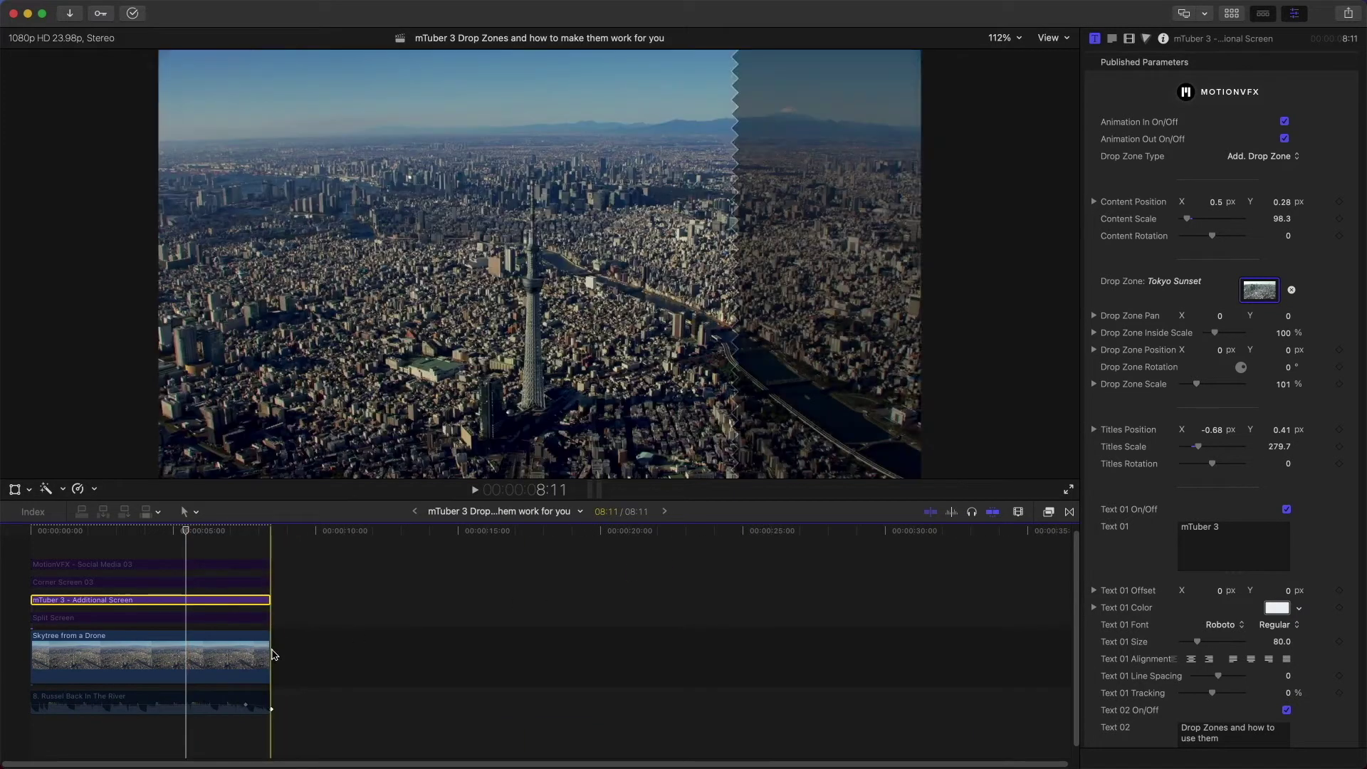
pyautogui.moveTo(270, 652); pyautogui.dragTo(735, 630)
# Step: Duplicate the mTuber 3 - Additional Screen title further along the timeline to start at 11:00, and disable the original
pyautogui.click(223, 602)
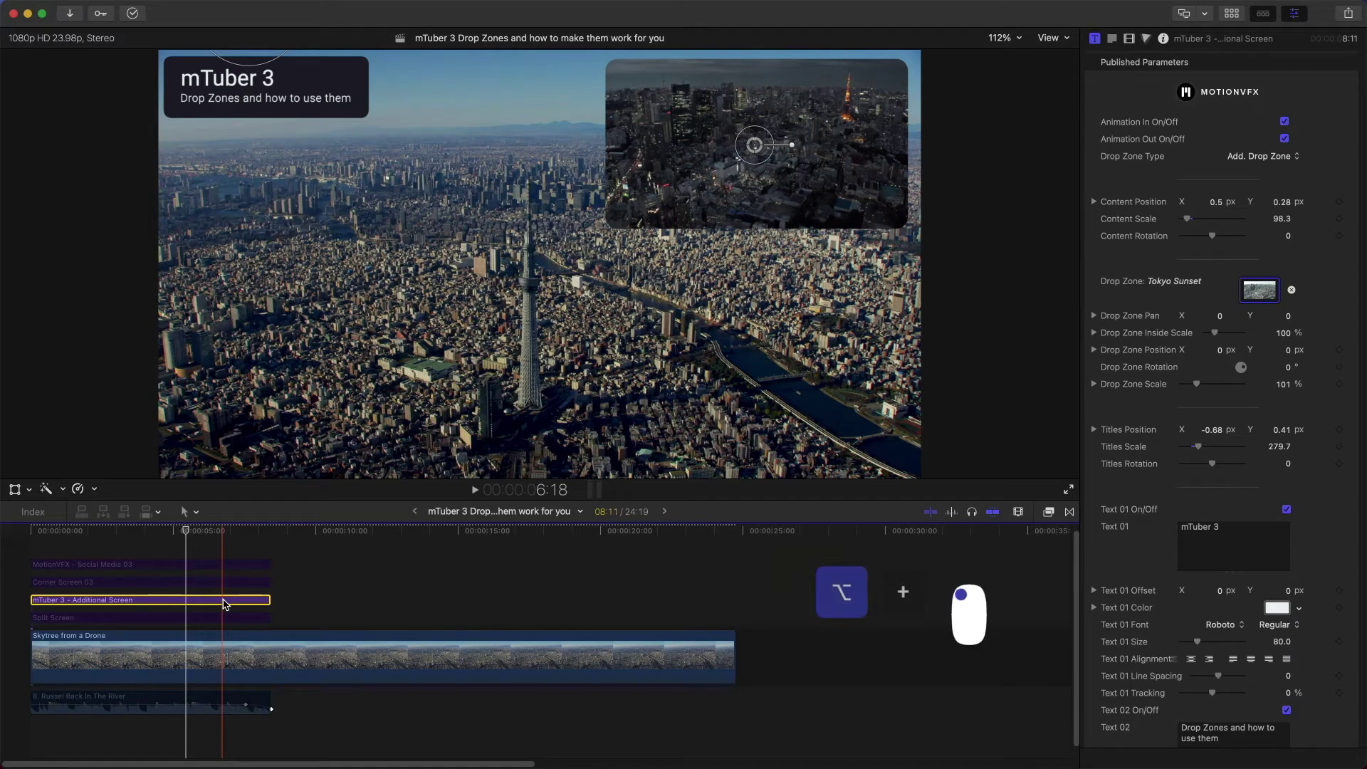
pyautogui.moveTo(225, 604); pyautogui.dragTo(550, 616)
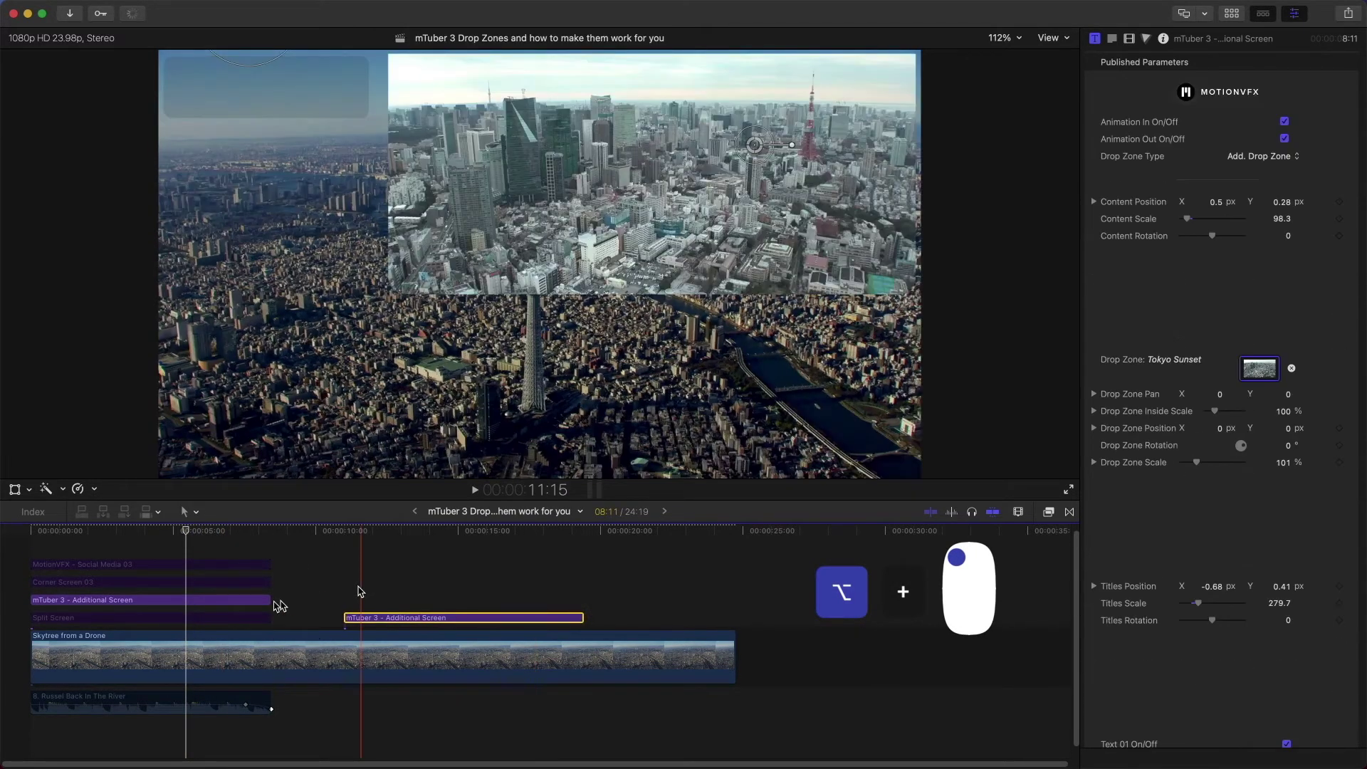
pyautogui.click(241, 607)
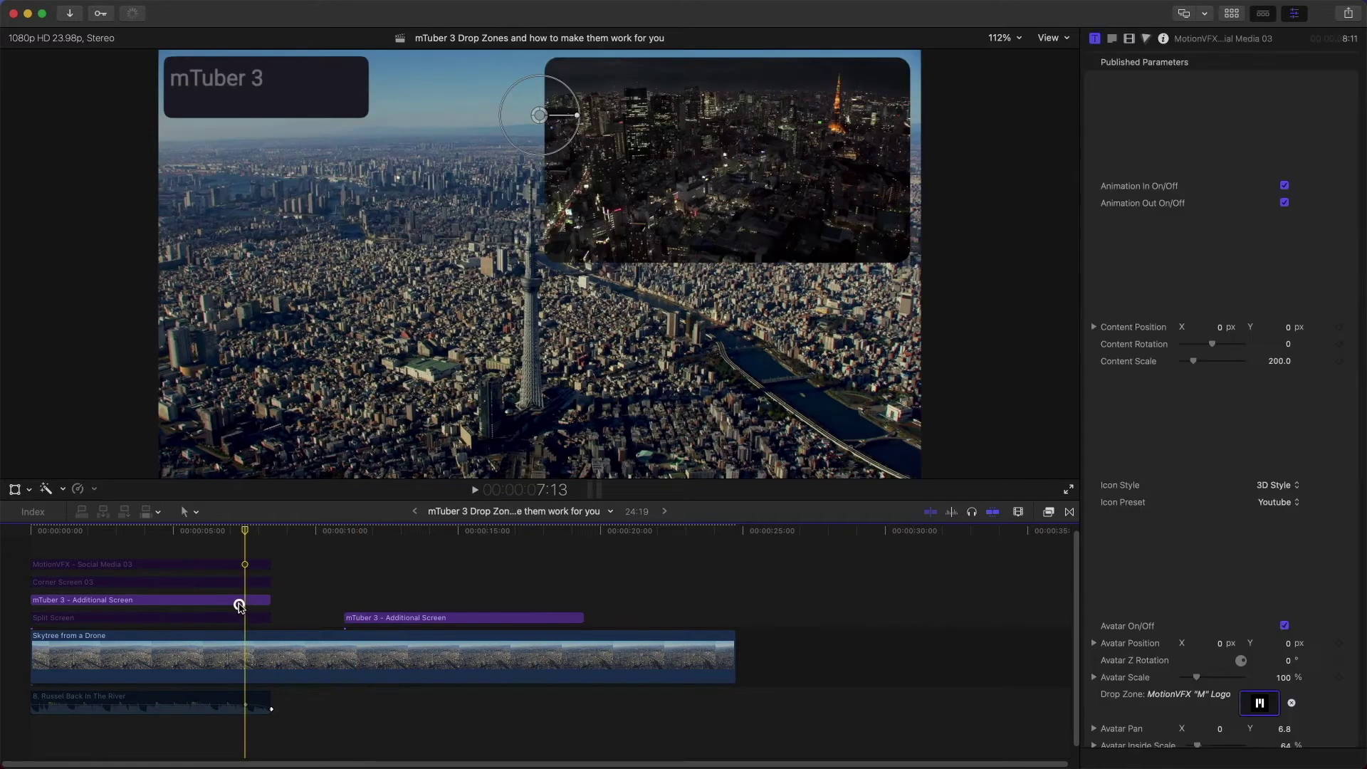
pyautogui.click(241, 607)
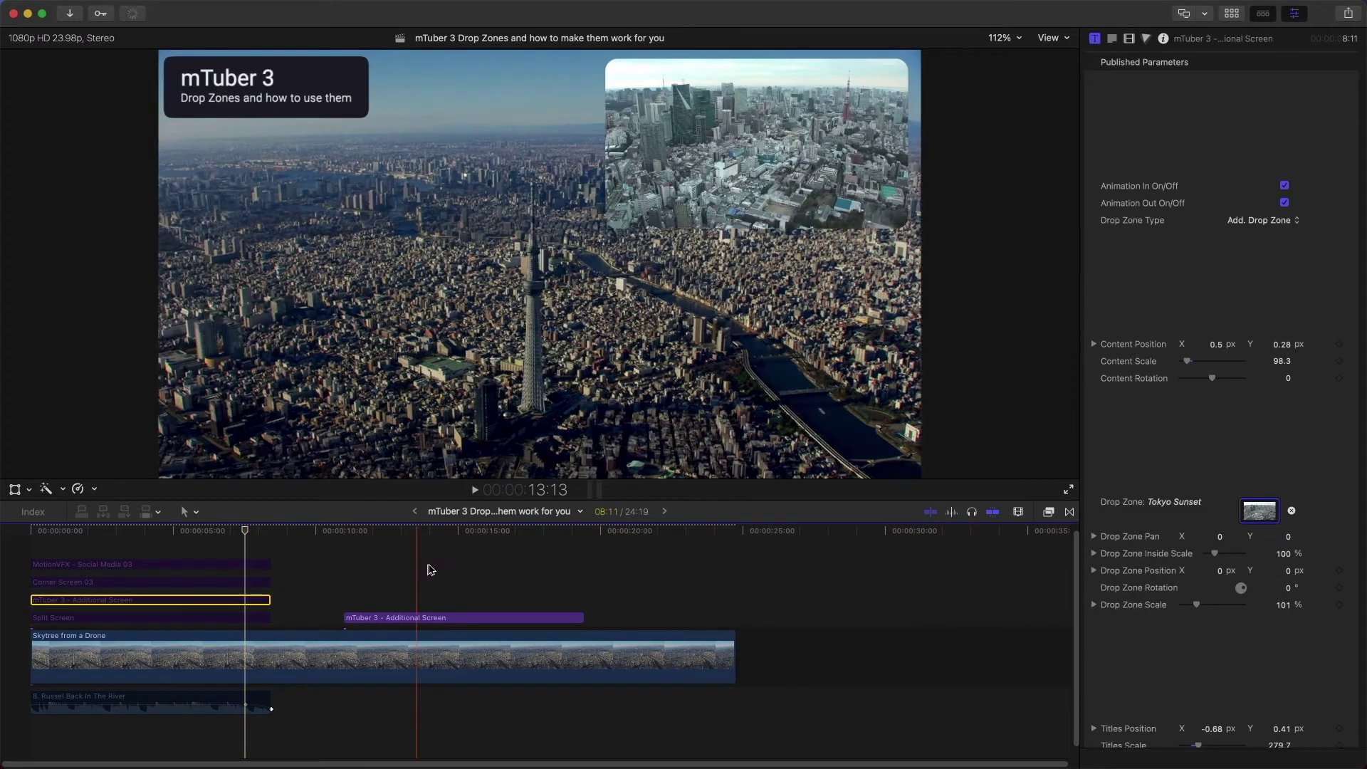
# Step: Reset the duplicated title's Content Position to 0, 0 and its Content Scale to 200
pyautogui.click(455, 617)
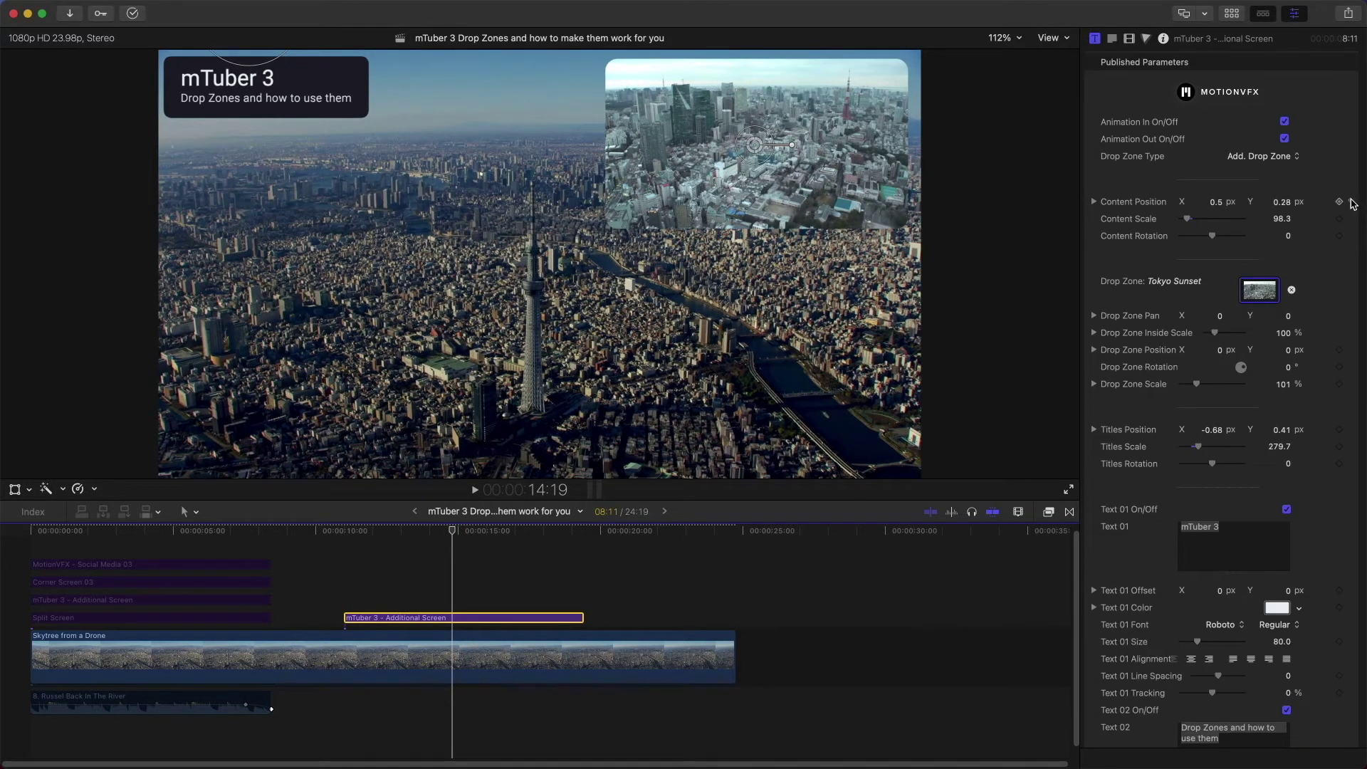
pyautogui.click(1351, 203)
pyautogui.click(1353, 220)
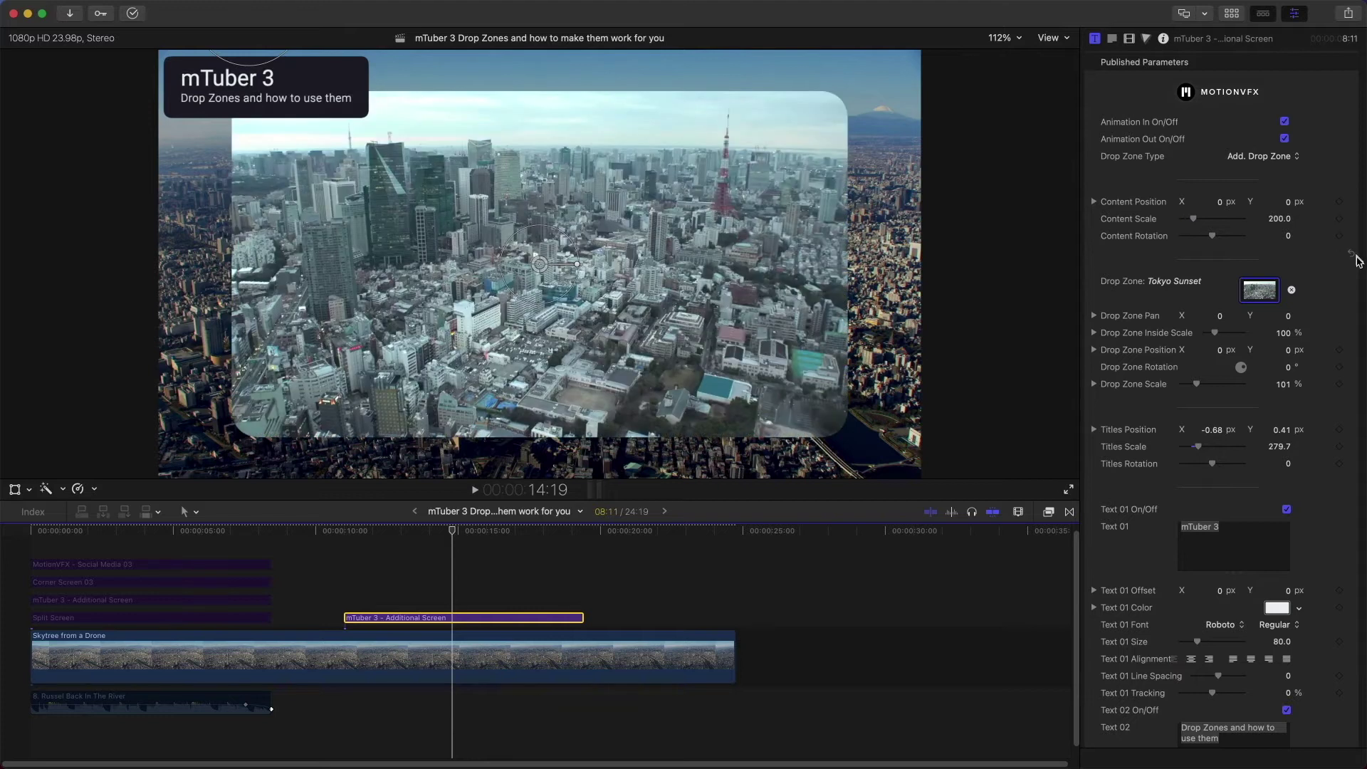
# Step: Turn off Text 01, Text 02 and the Bar in the duplicated mTuber 3 - Additional Screen title
pyautogui.click(1288, 511)
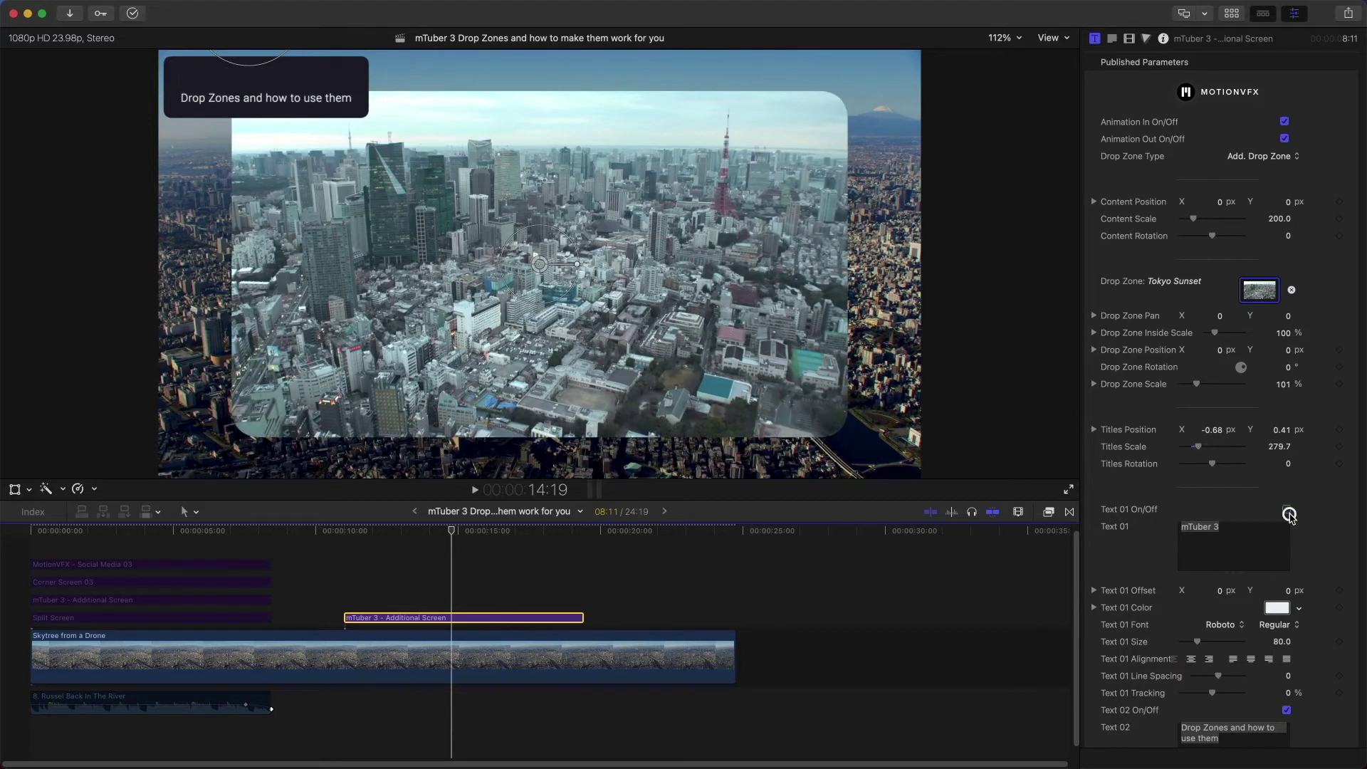
pyautogui.scroll(-5, 1292, 527)
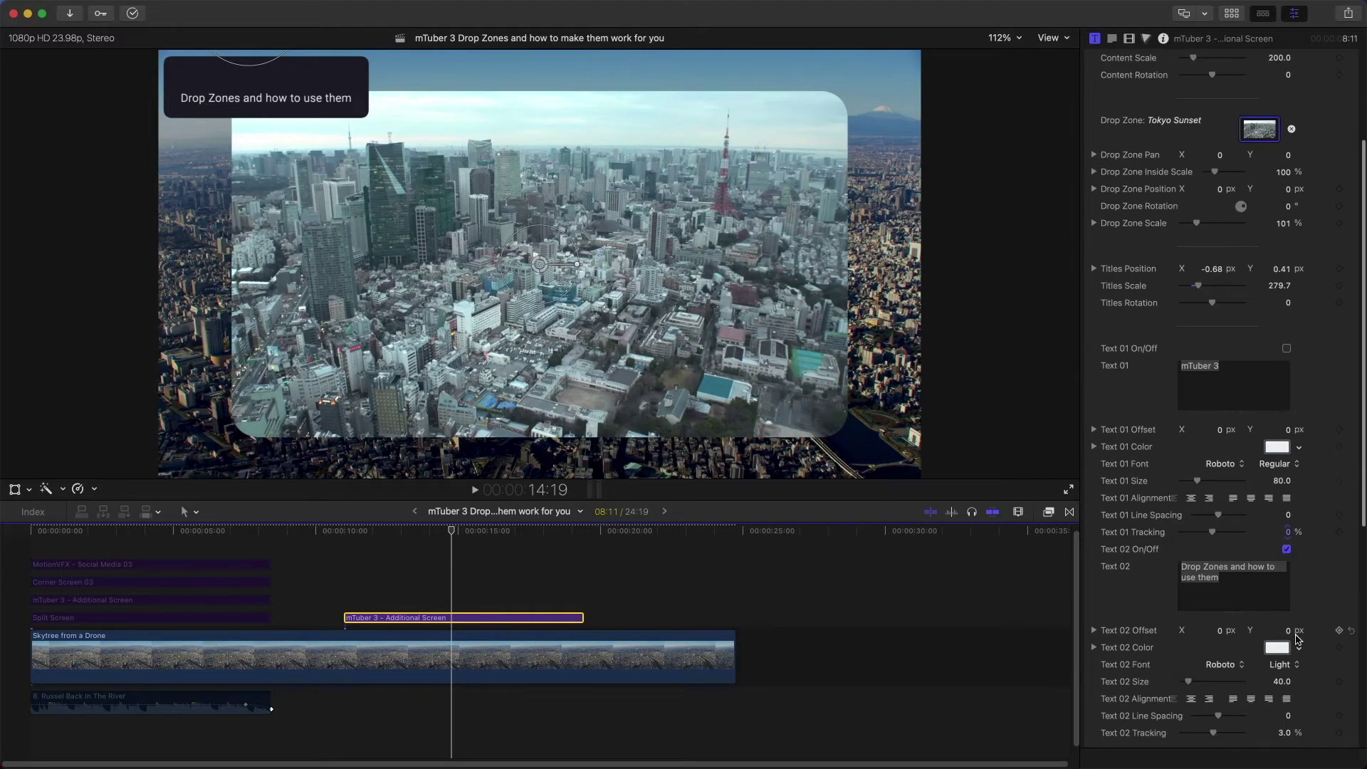
pyautogui.click(1287, 549)
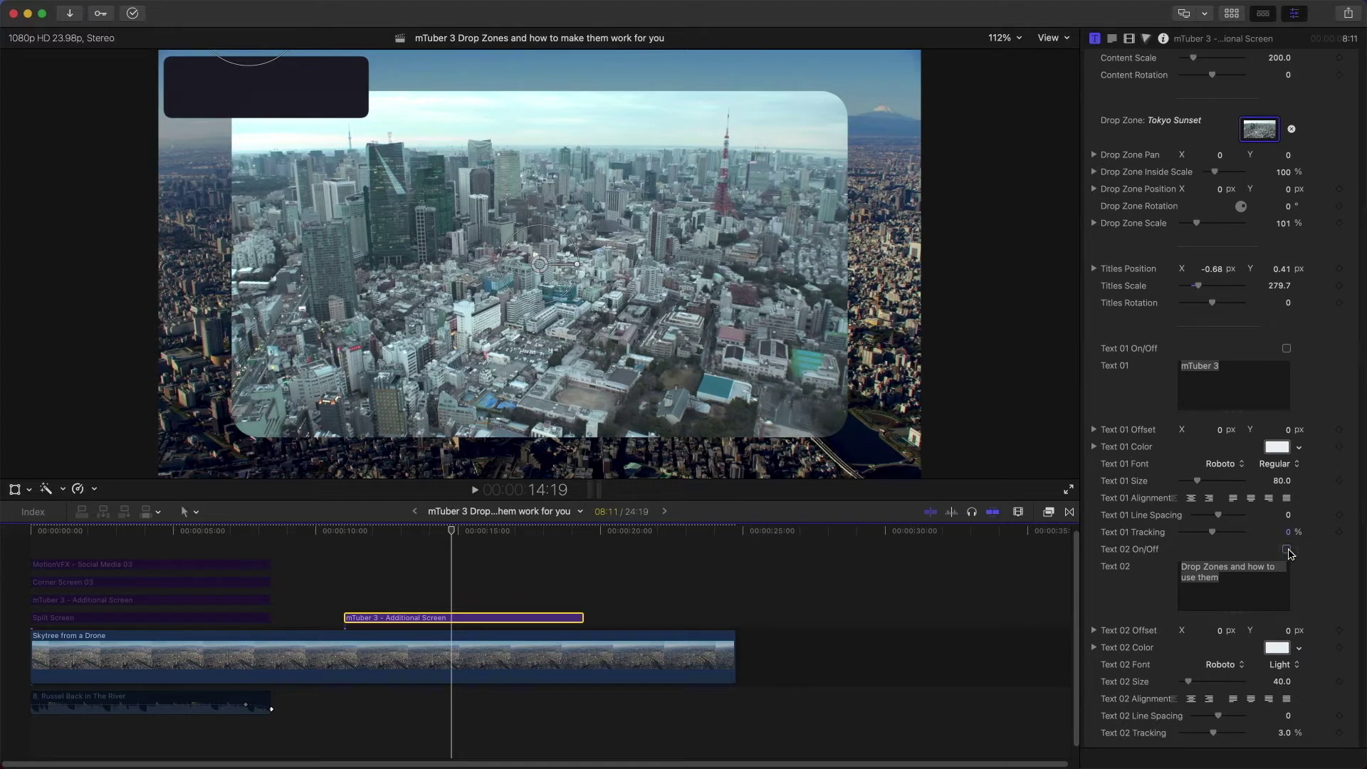
pyautogui.scroll(-4, 1315, 559)
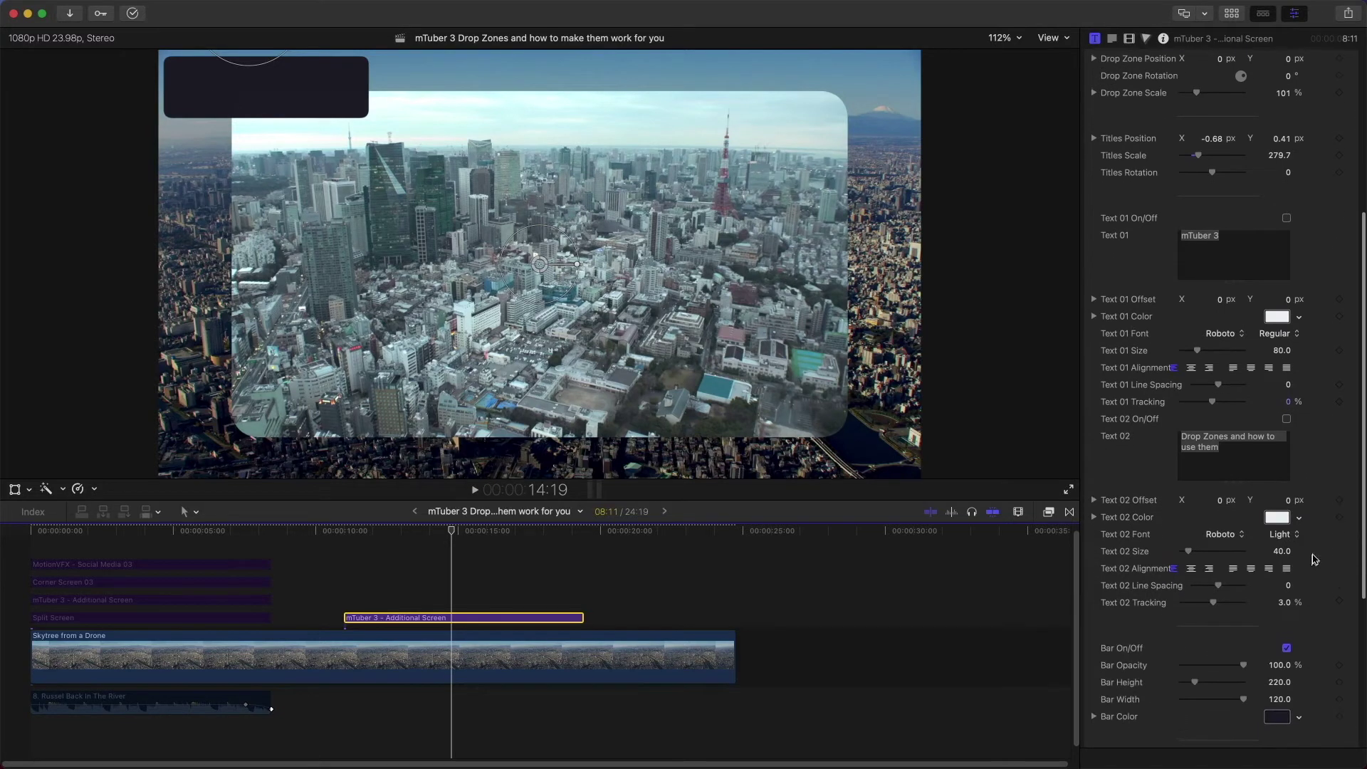
pyautogui.click(1287, 648)
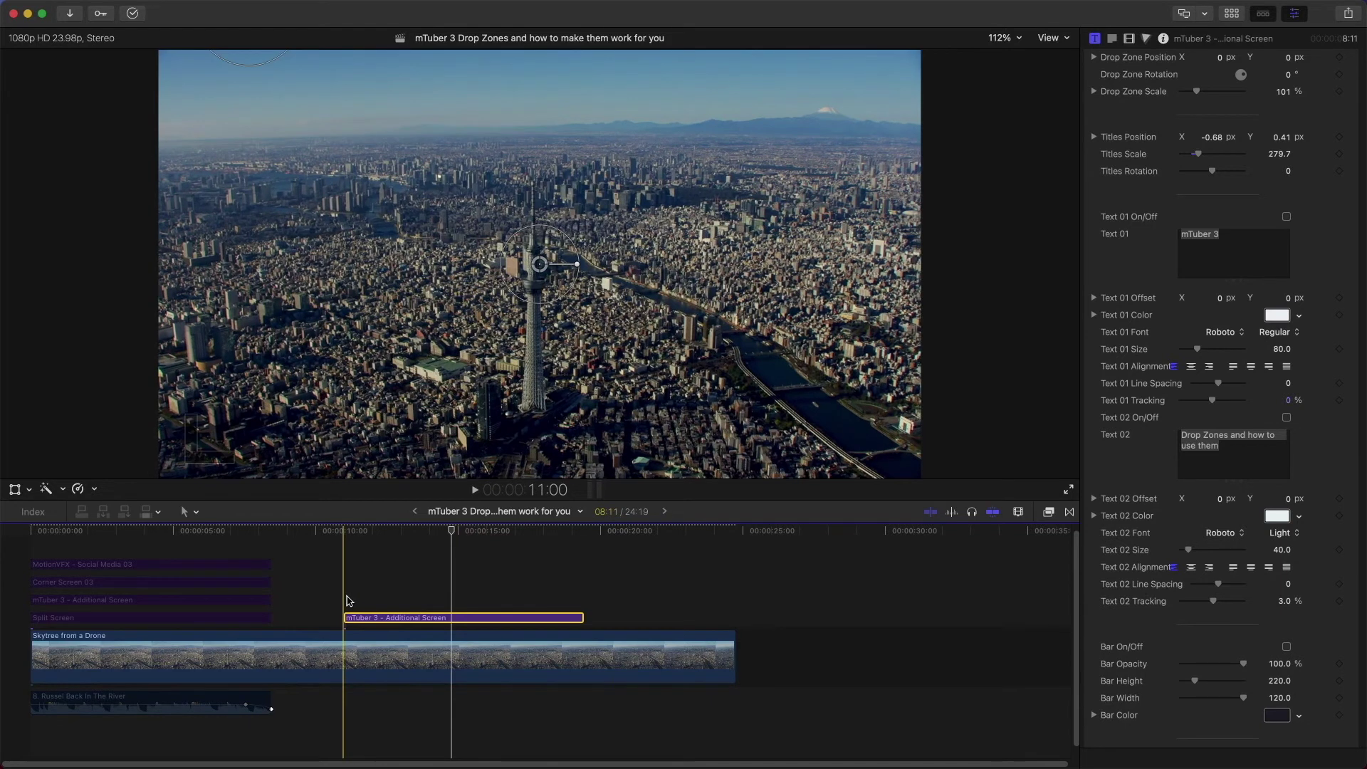
# Step: Duplicate the Skytree from a Drone clip directly above itself and trim the copy to the title's span, 11:00 to 19:11
pyautogui.click(345, 536)
pyautogui.click(348, 645)
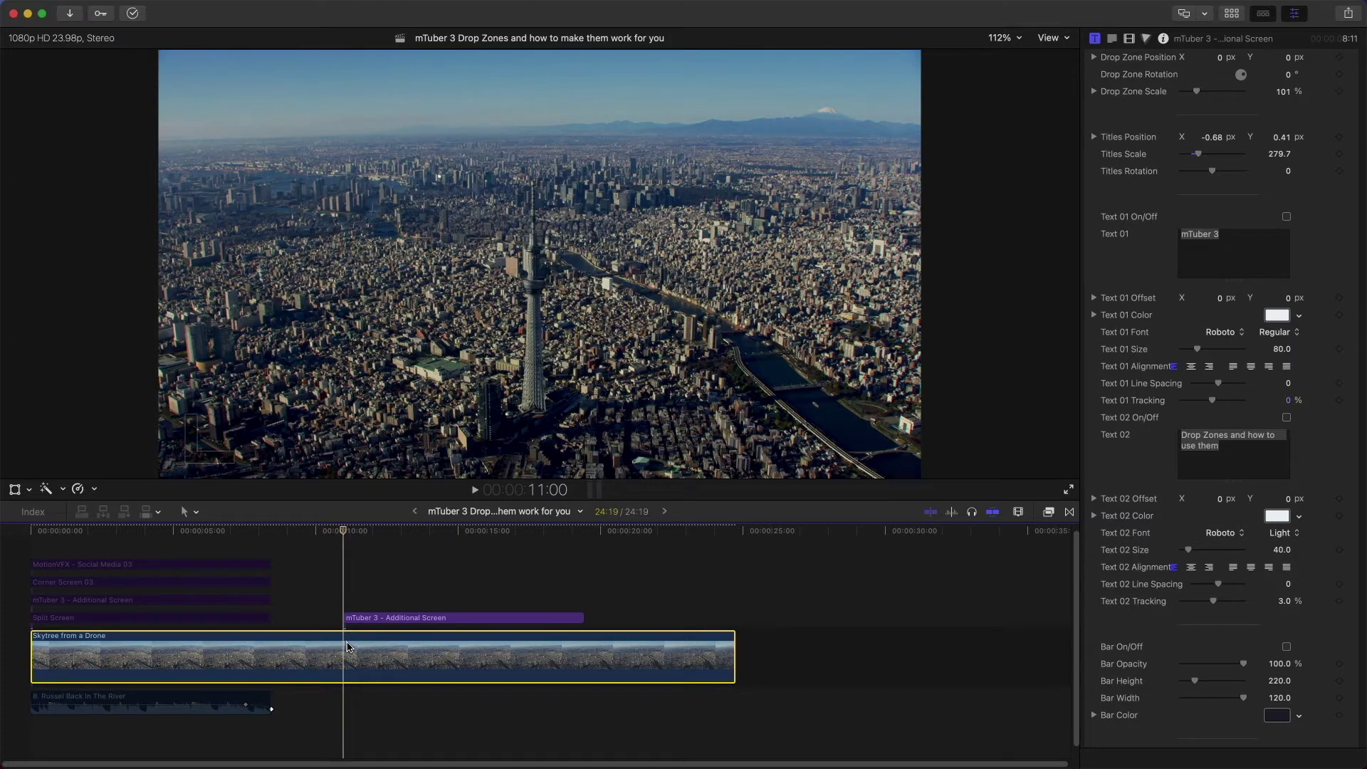
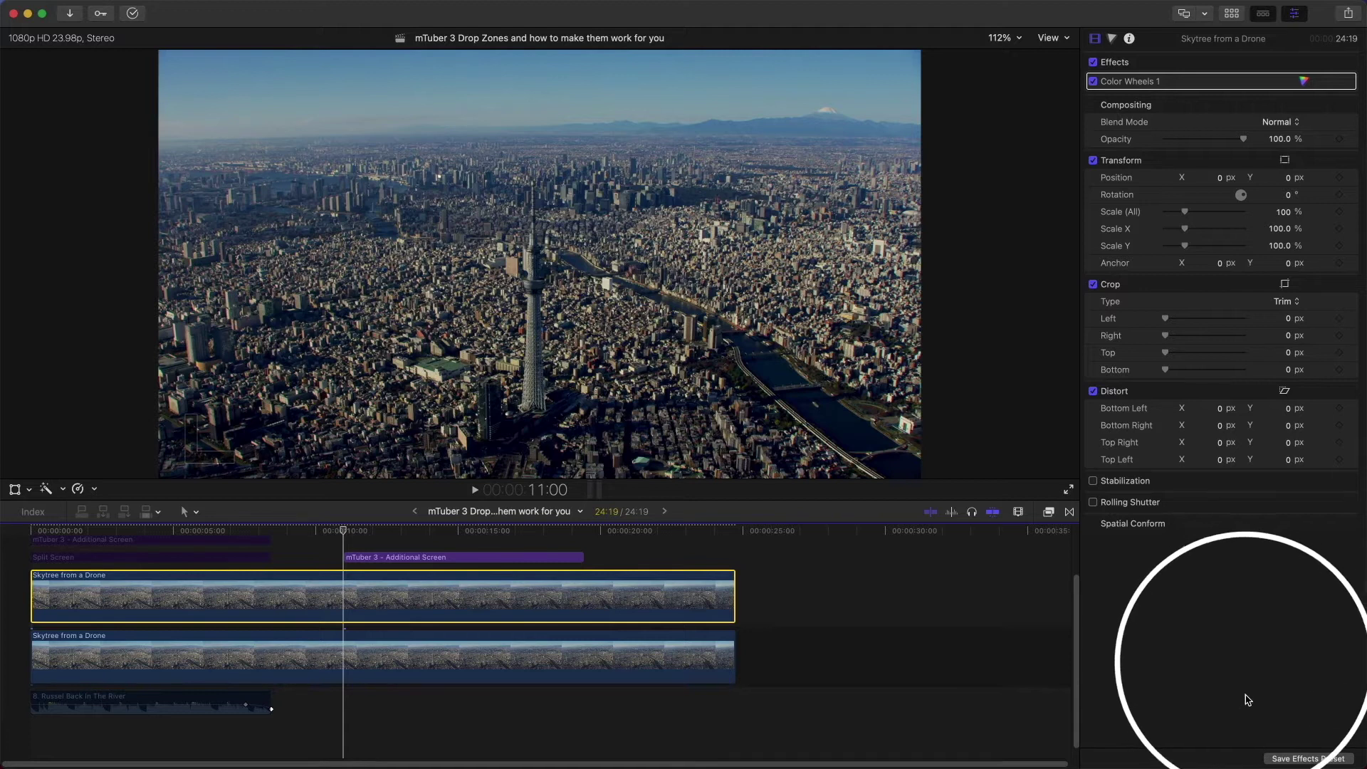
pyautogui.press('alt')
pyautogui.hotkey('alt', '[')
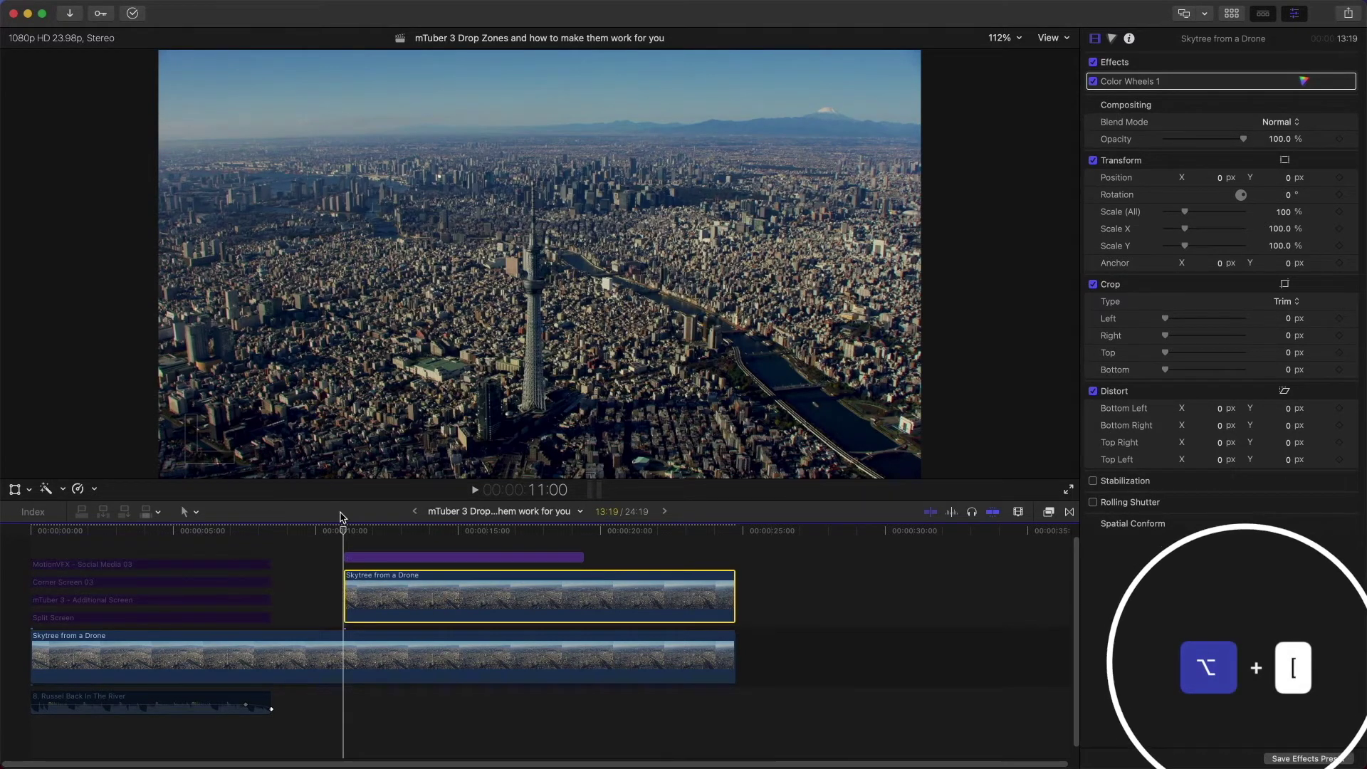
pyautogui.click(584, 531)
pyautogui.hotkey('alt', ']')
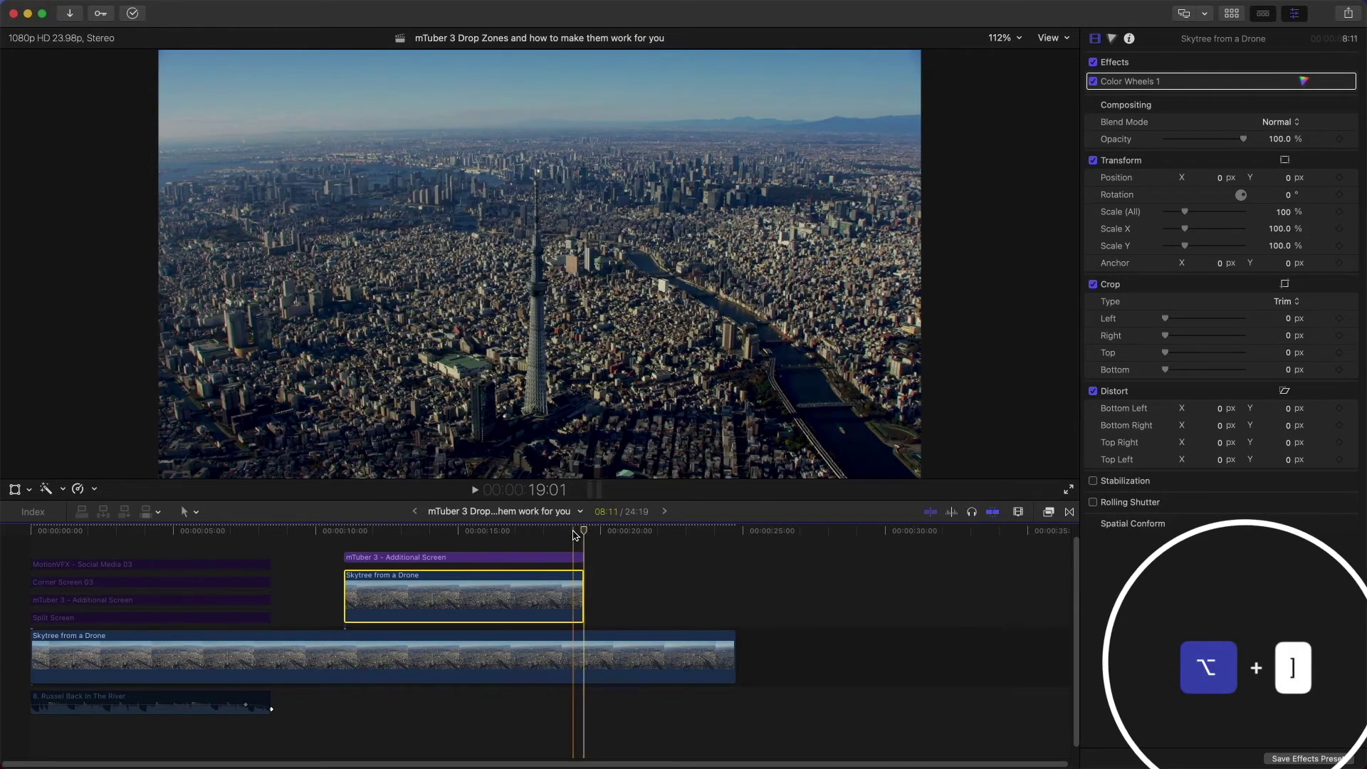
# Step: Clear the Tokyo Sunset source from the duplicated title's drop zone and disable that title
pyautogui.click(507, 557)
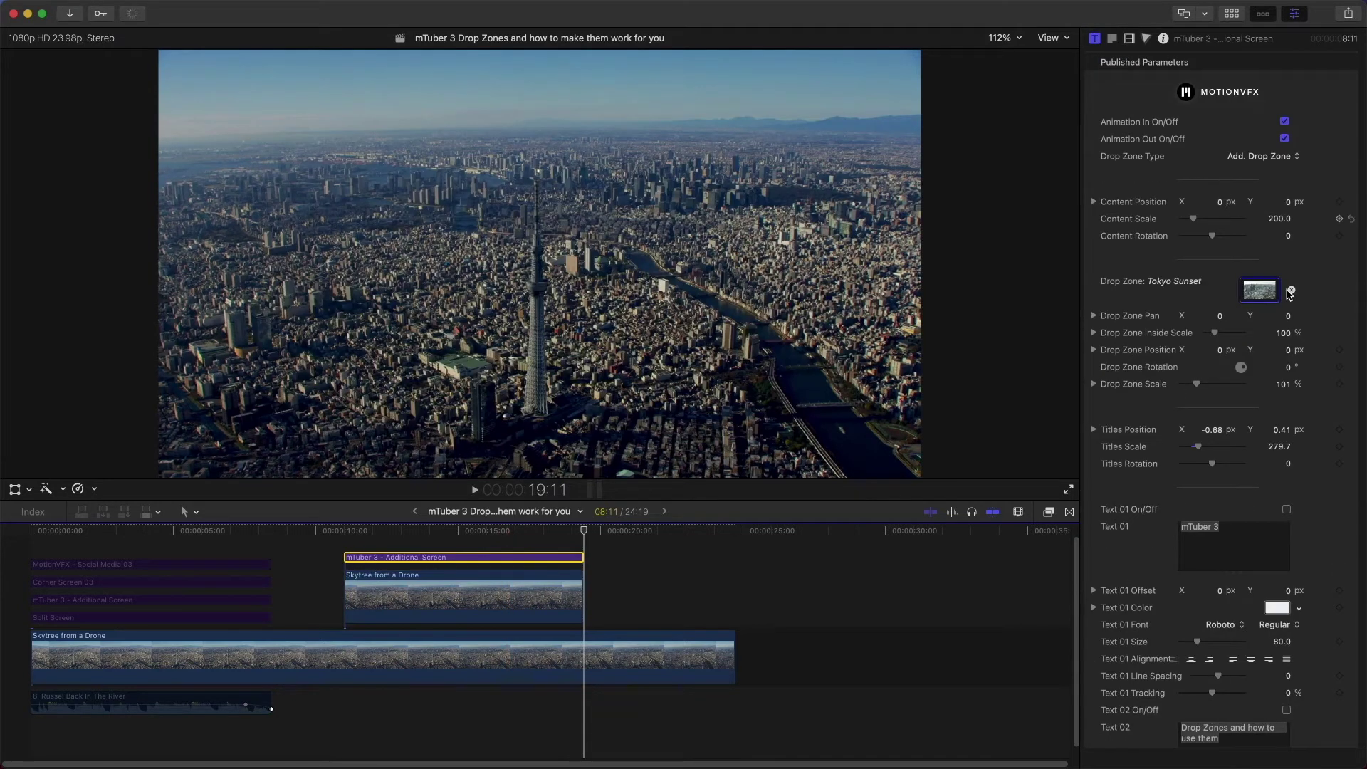
pyautogui.click(1290, 289)
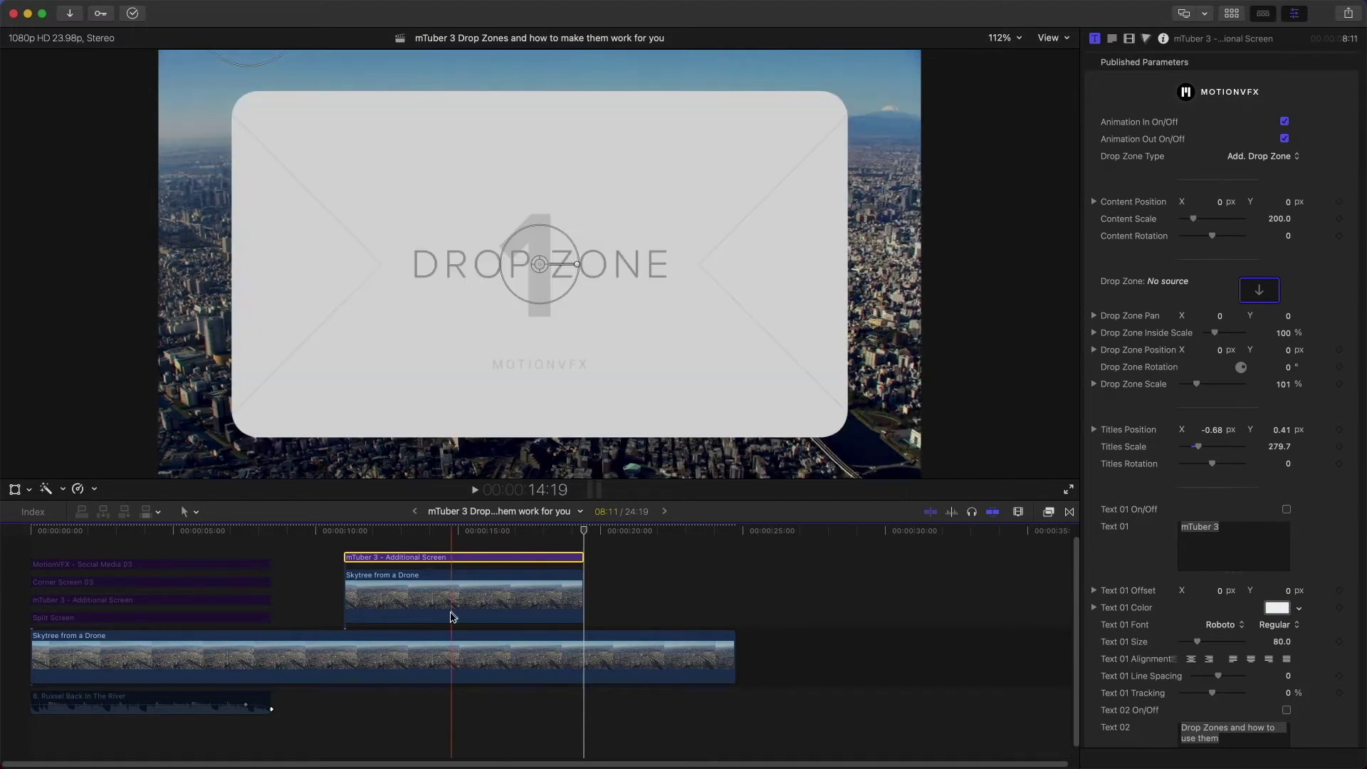
pyautogui.click(444, 559)
pyautogui.press('v')
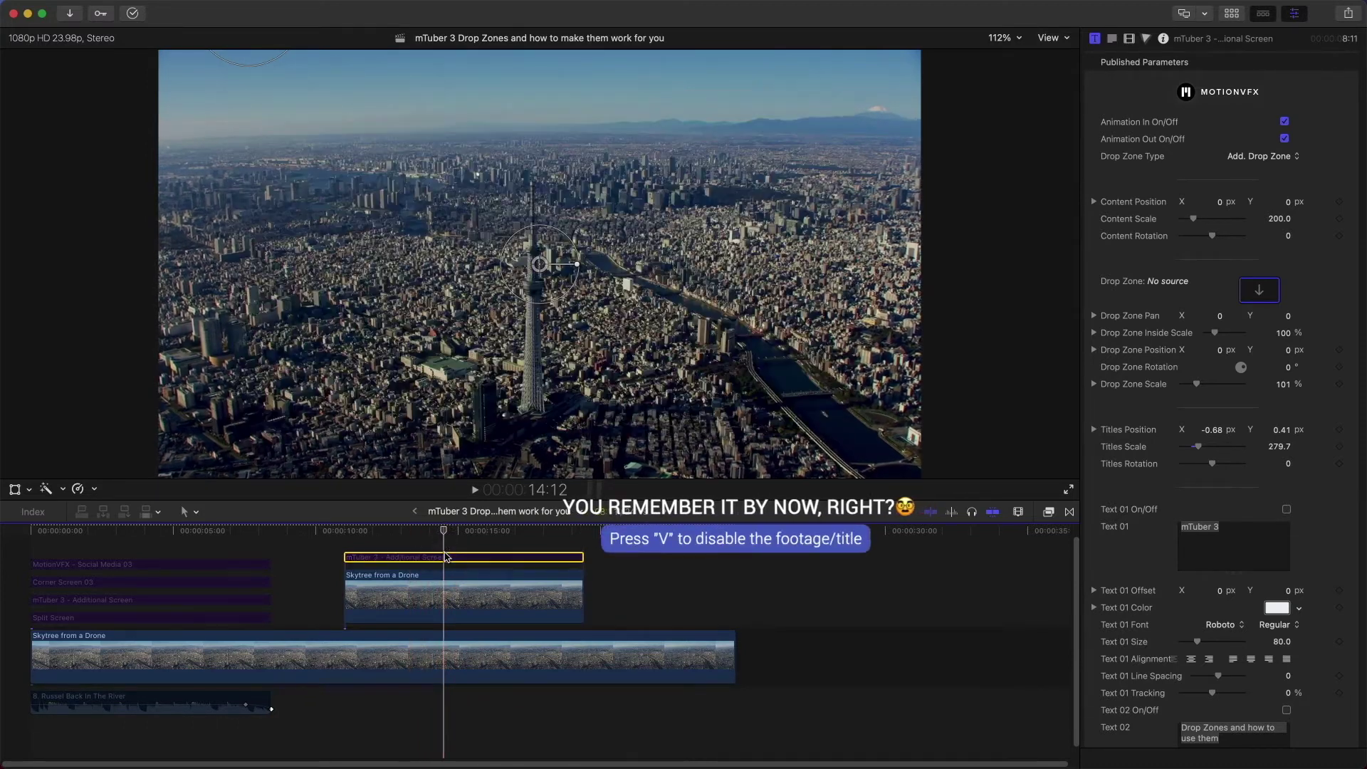
# Step: Warm the duplicated drone clip with Color Wheels 1, shifting the highlights strongly and the midtones slightly toward orange
pyautogui.click(432, 613)
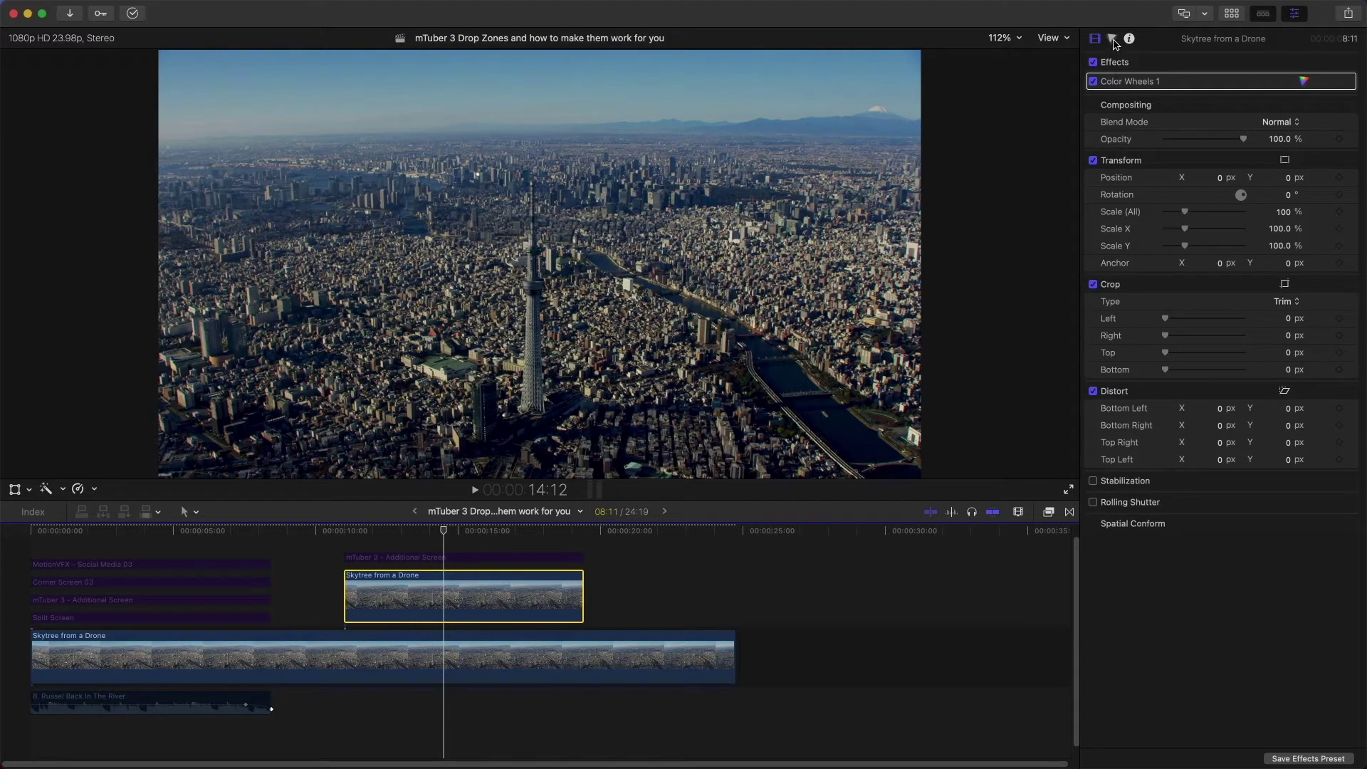
pyautogui.click(1113, 39)
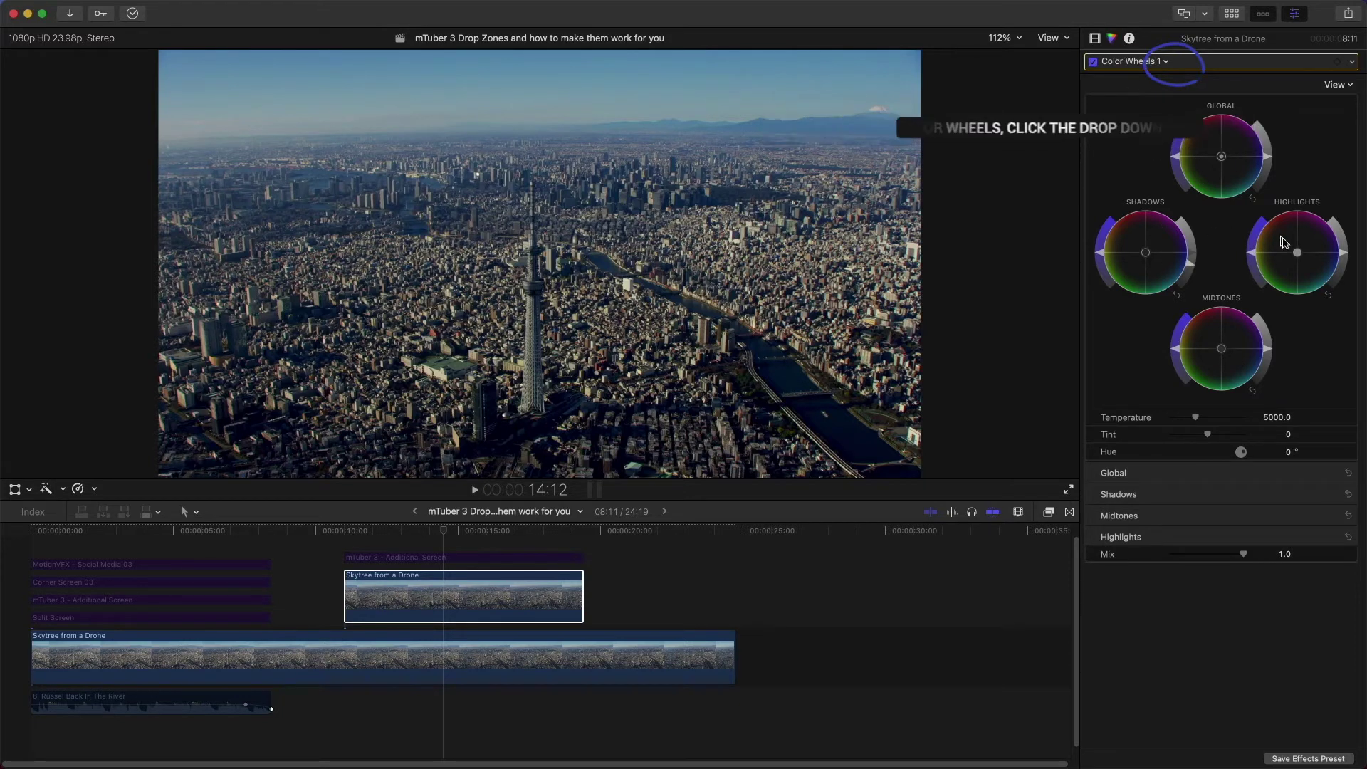
pyautogui.click(1300, 254)
pyautogui.moveTo(1304, 241); pyautogui.dragTo(1158, 166)
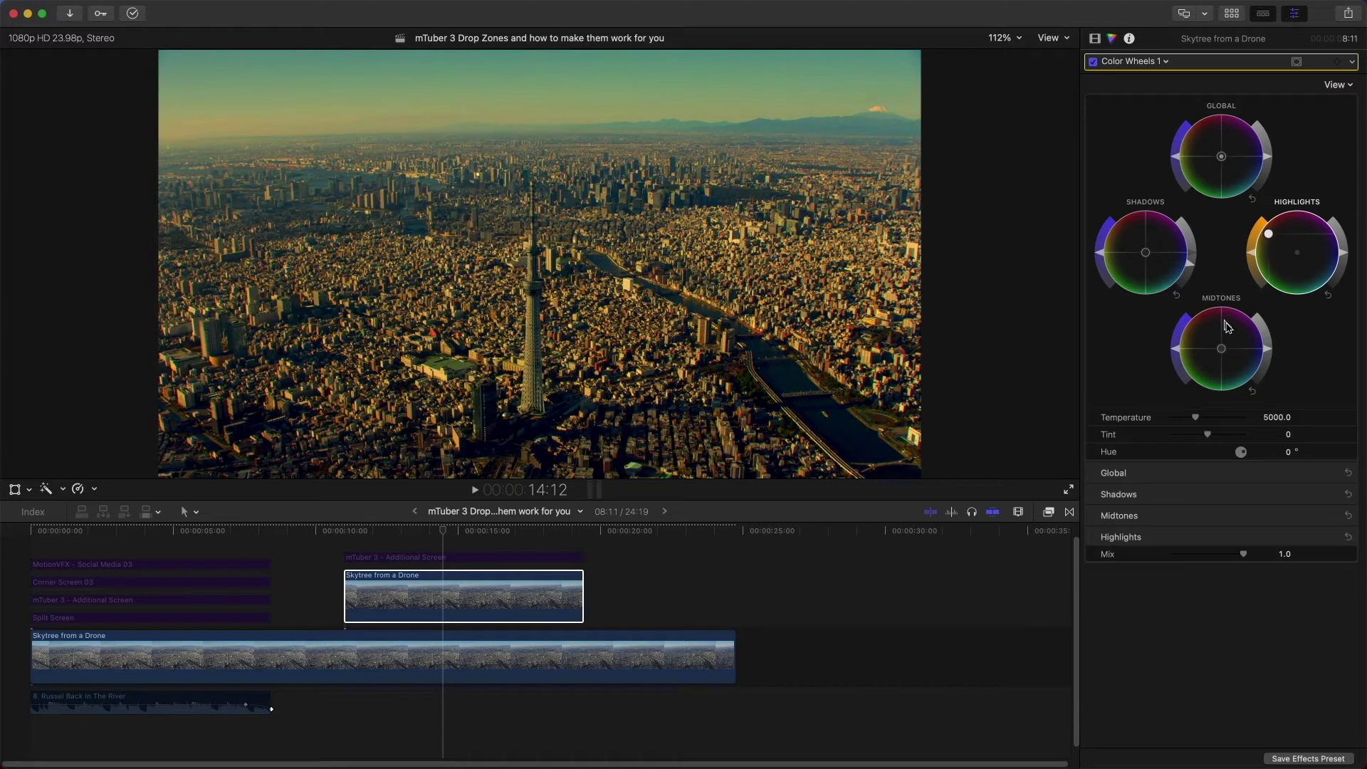
pyautogui.moveTo(1223, 356); pyautogui.dragTo(1163, 305)
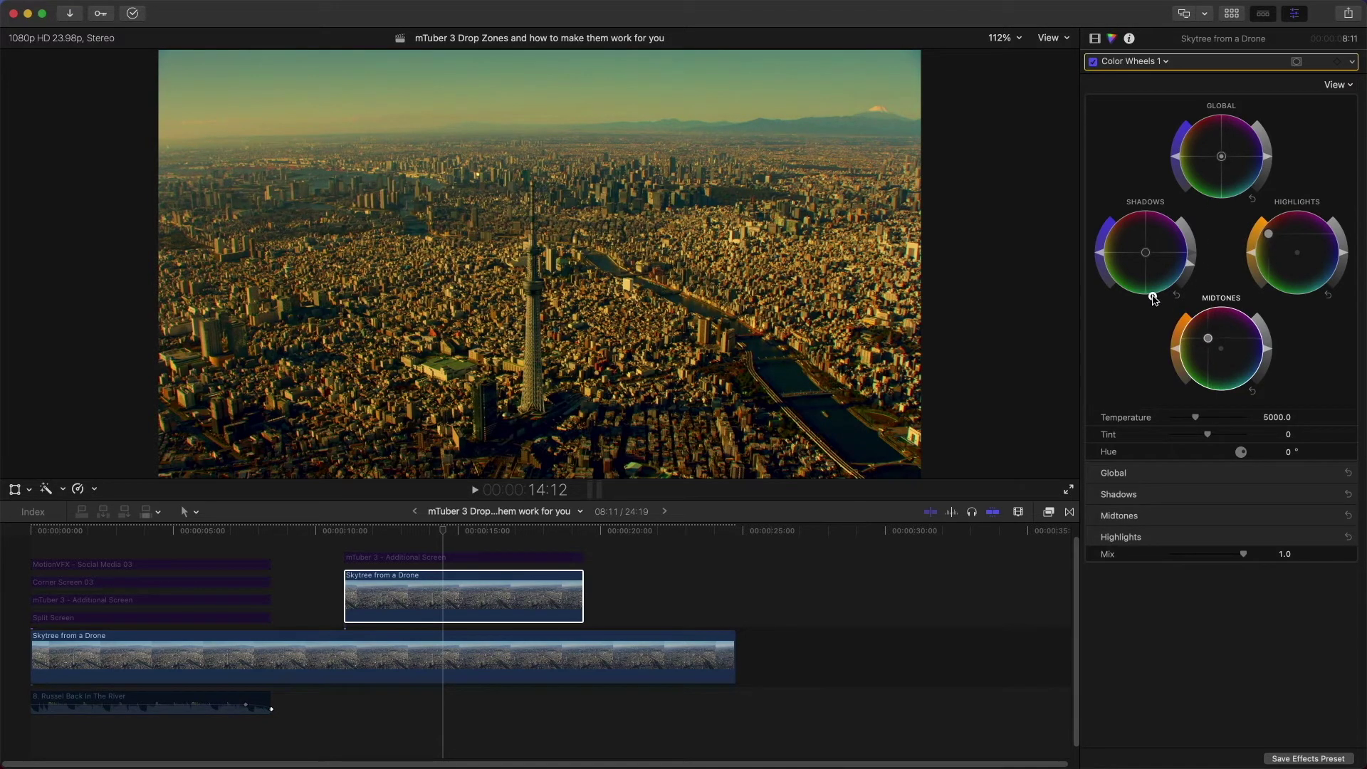
pyautogui.click(439, 595)
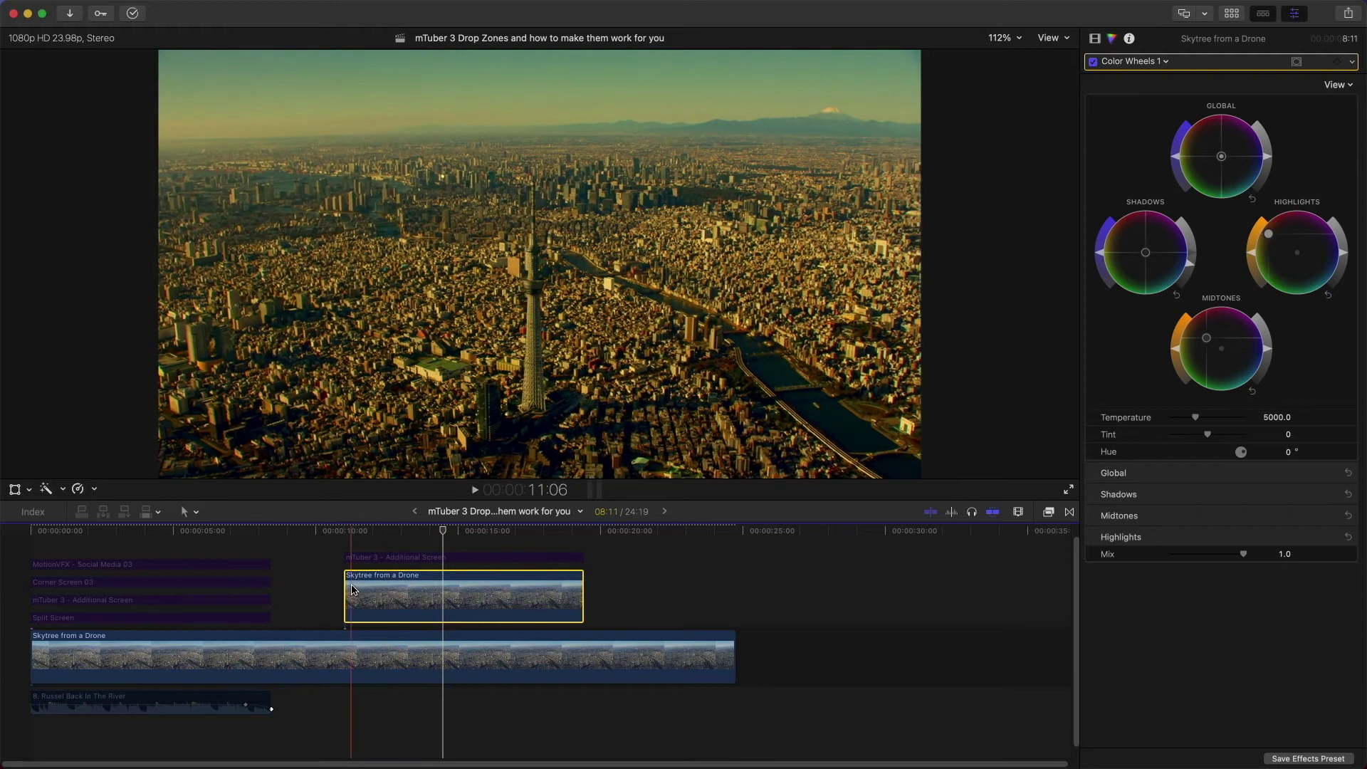
# Step: Re-enable the title above the drone copy and apply the start of the color-corrected drone copy as its drop zone source
pyautogui.click(453, 559)
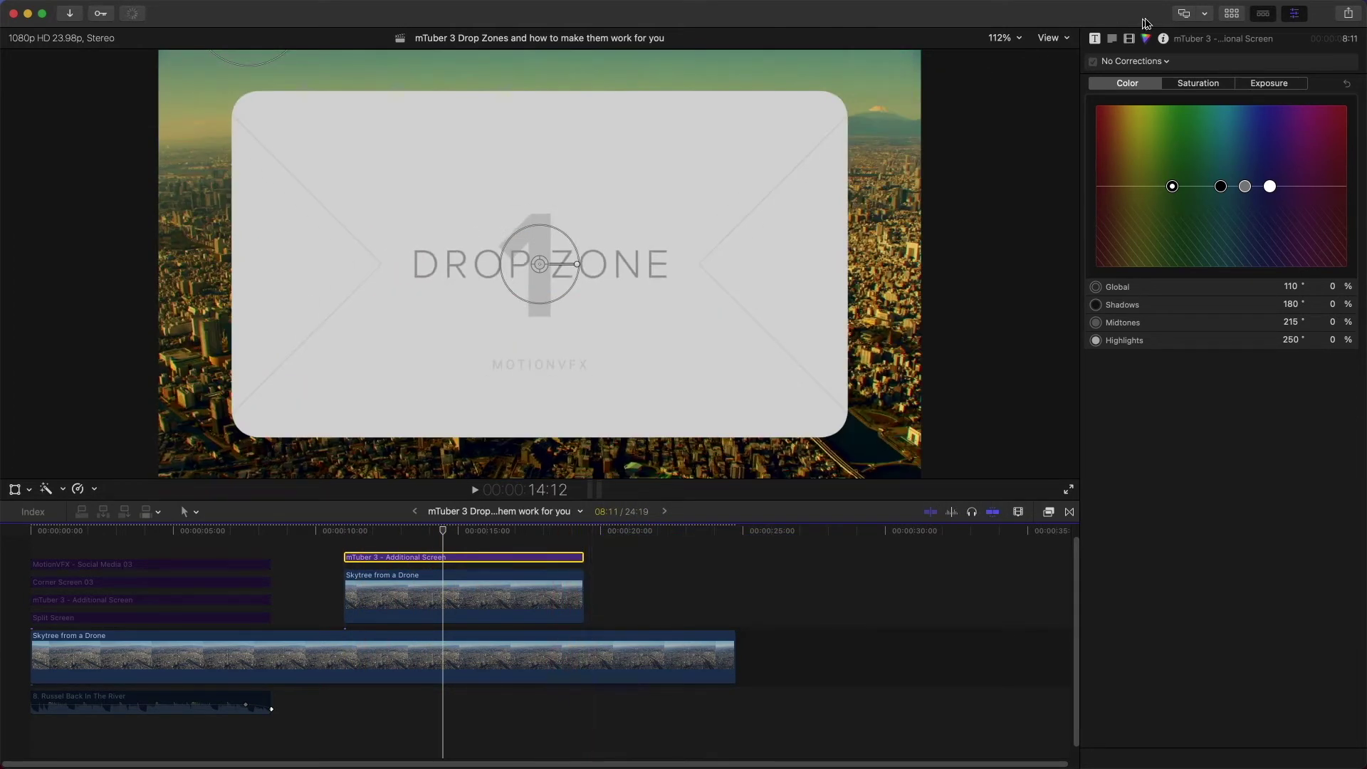
pyautogui.click(1094, 39)
pyautogui.click(1260, 288)
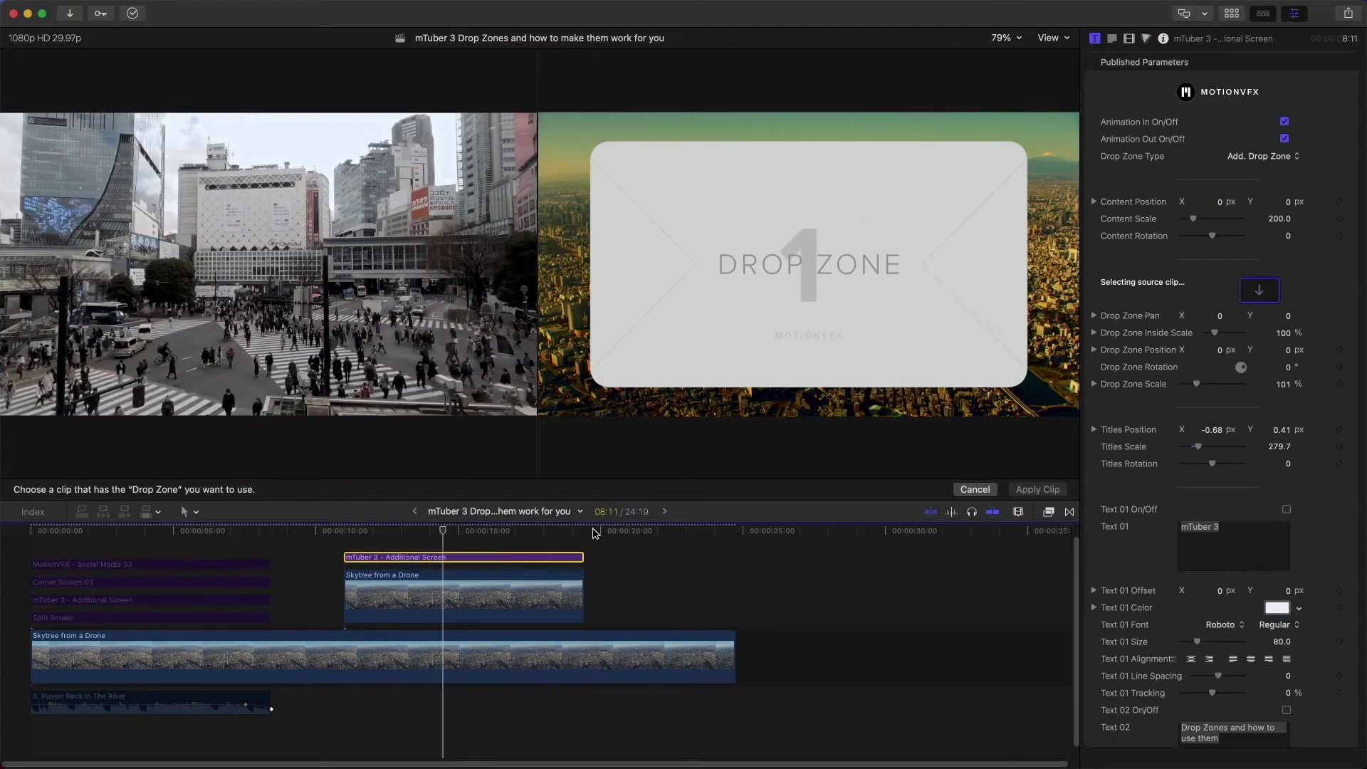
pyautogui.click(345, 587)
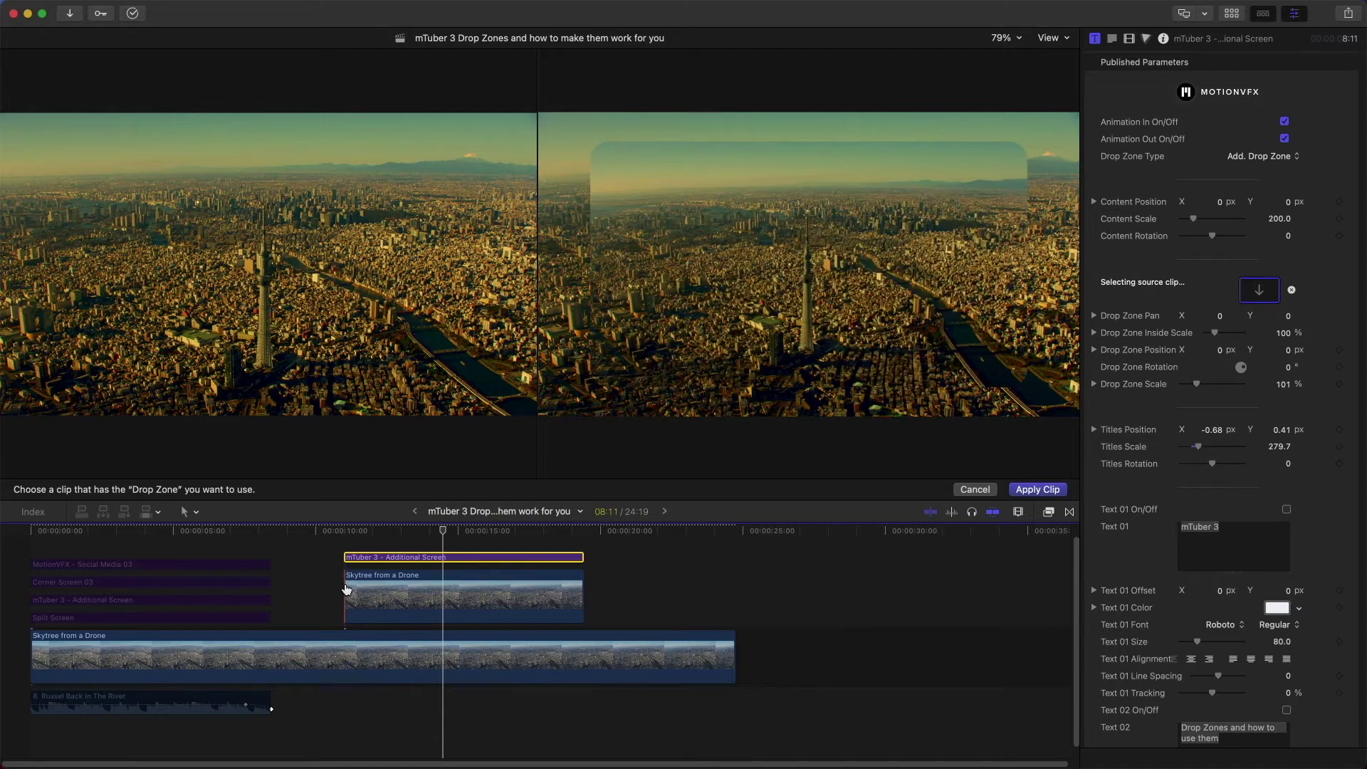
pyautogui.click(1050, 491)
# Step: Disable the color-corrected drone copy and play back the additional screen over the original drone clip from 11:00
pyautogui.click(519, 607)
pyautogui.press('v')
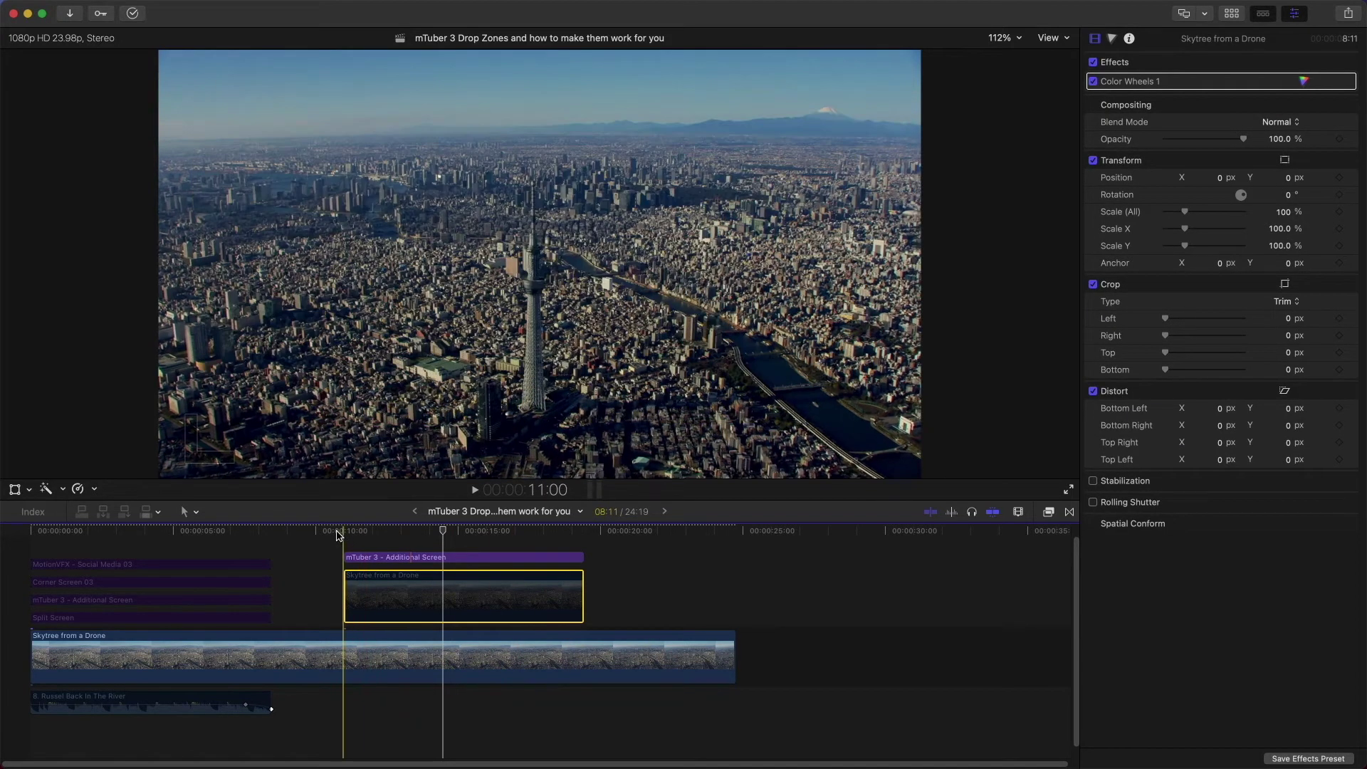
pyautogui.press('space')
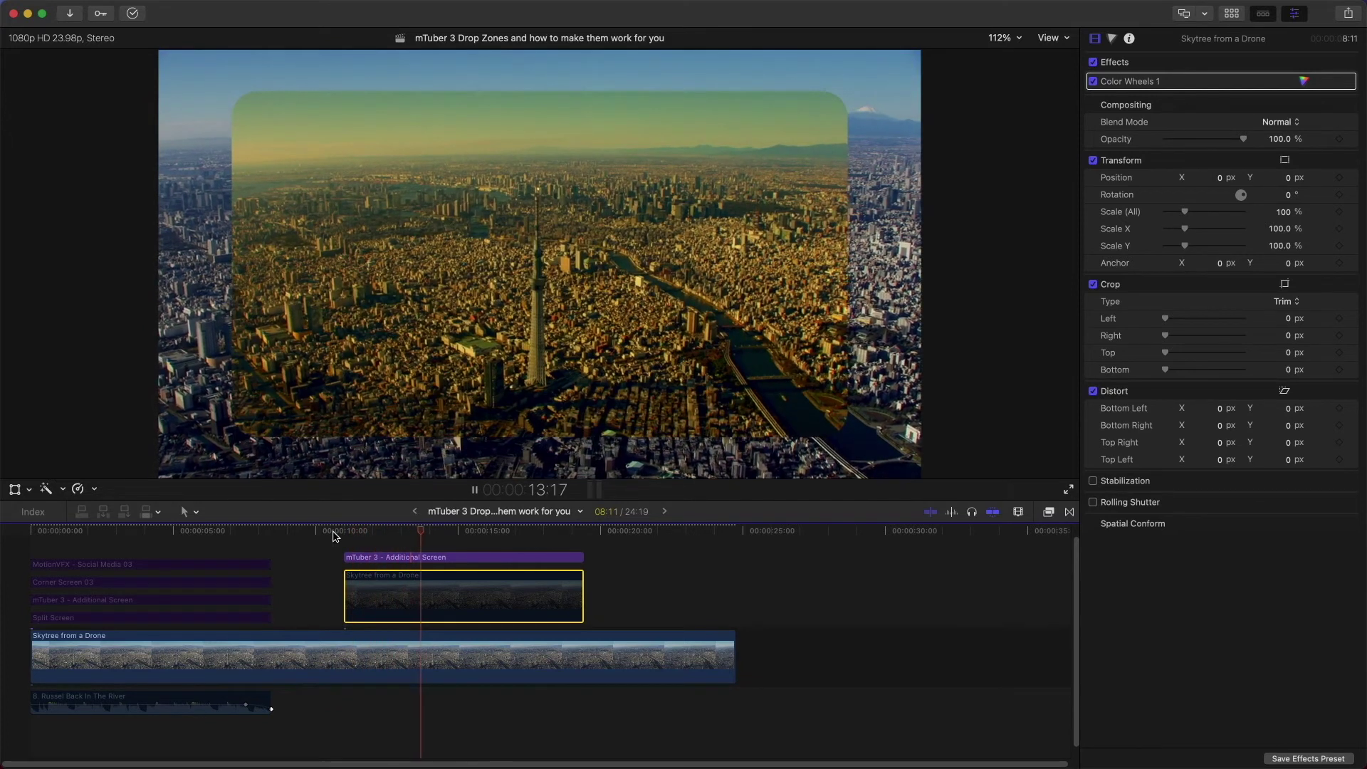
pyautogui.press('space')
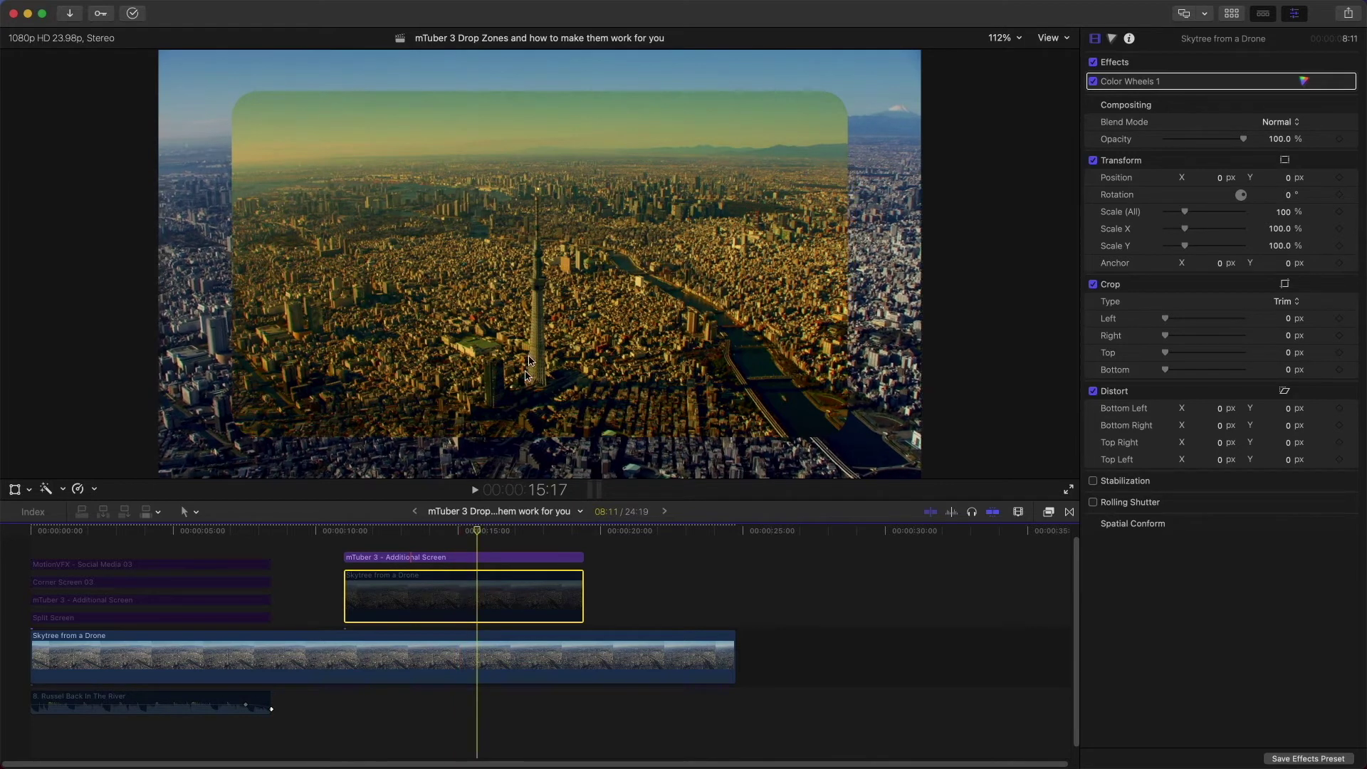
# Step: Disable the primary drone clip temporarily, play back the additional screen alone from about 11:00, and re-enable the clip
pyautogui.click(430, 656)
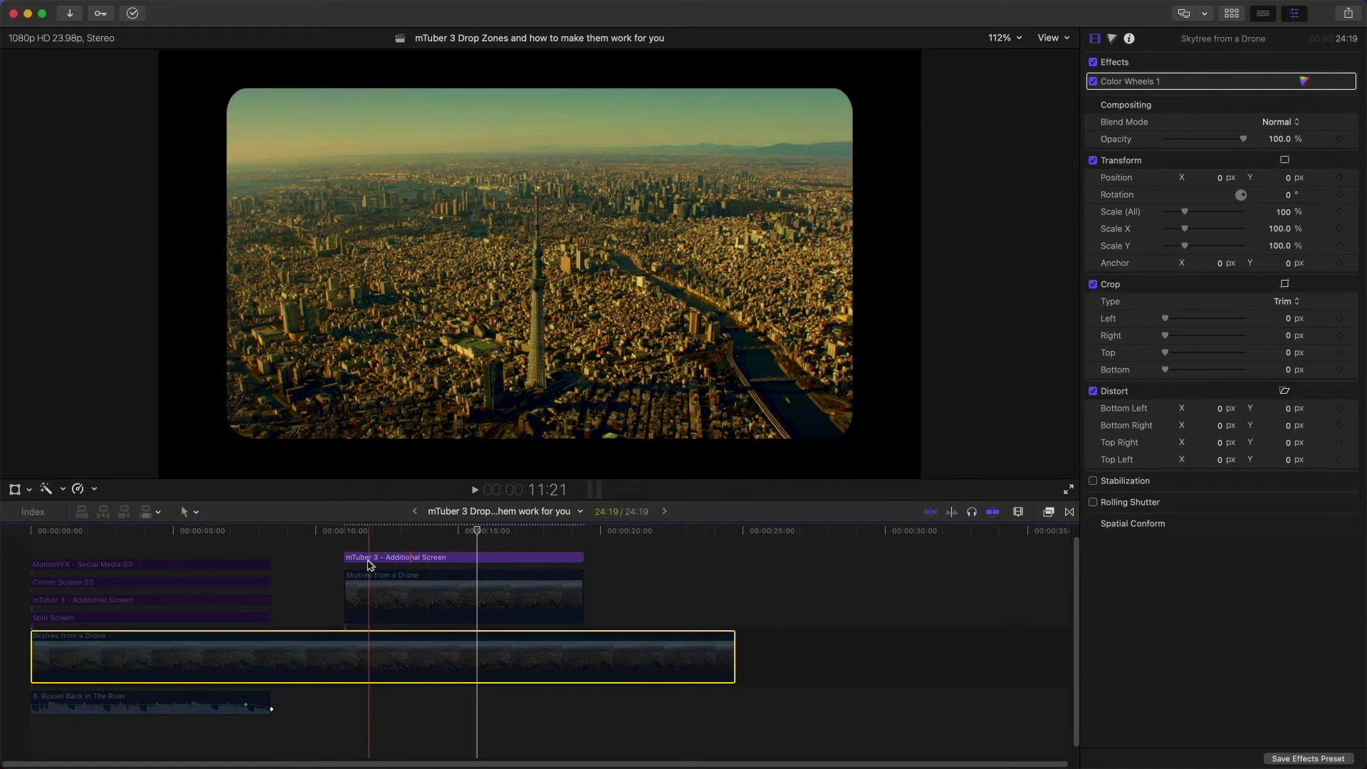
pyautogui.click(346, 537)
pyautogui.press('space')
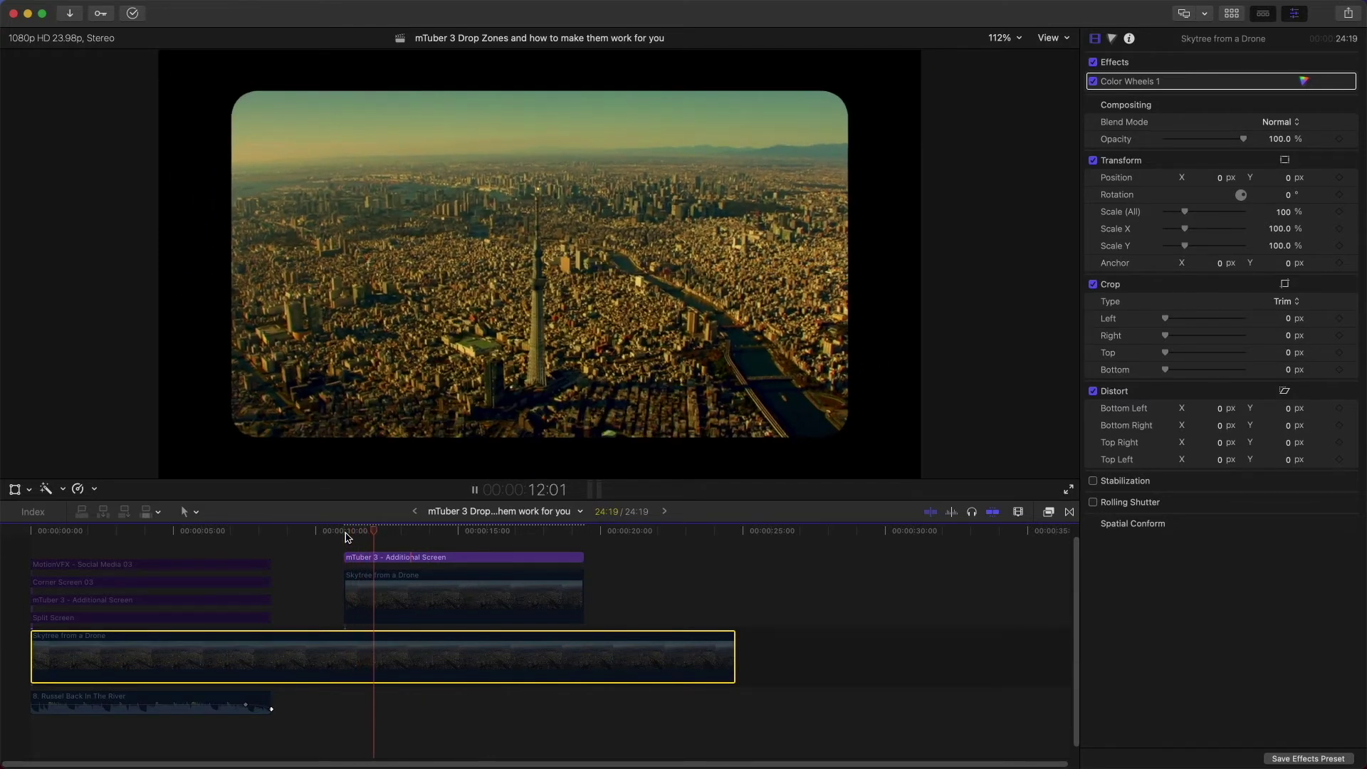
pyautogui.press('space')
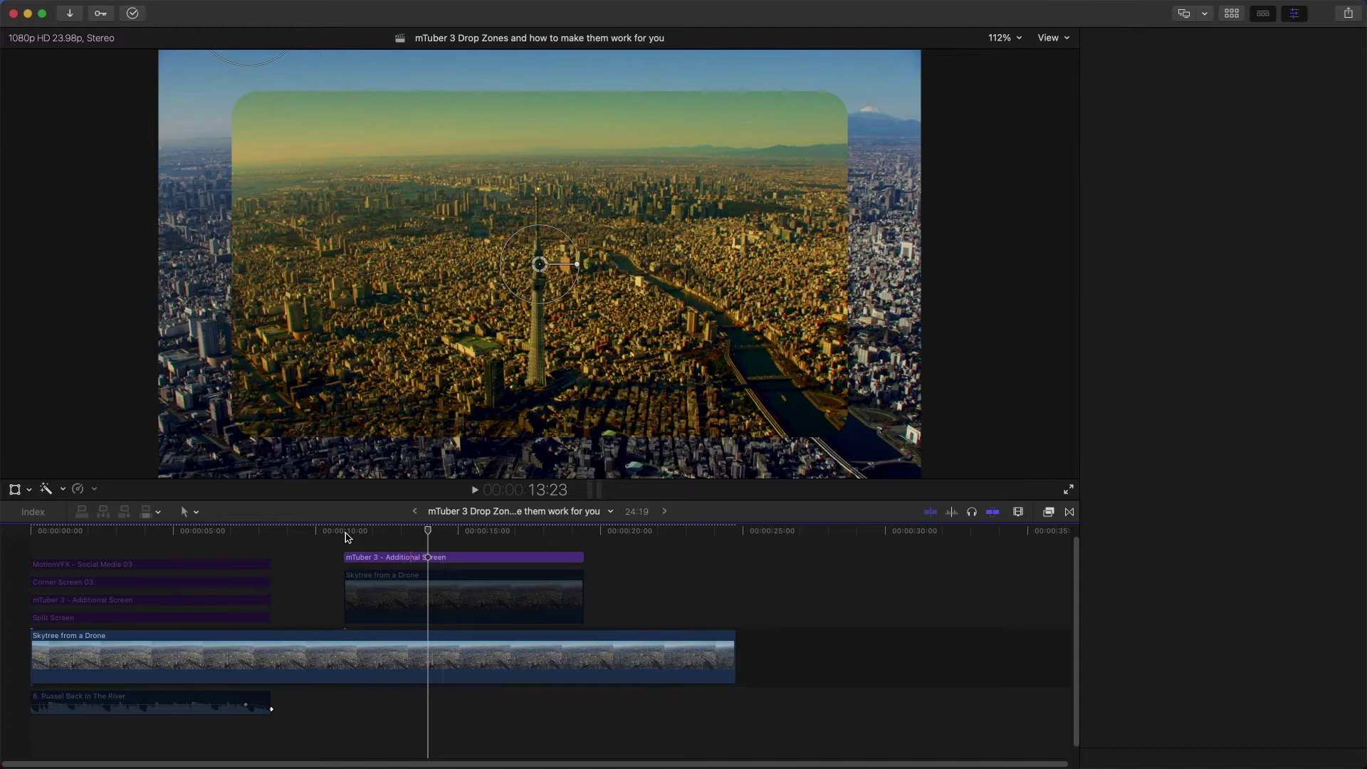
# Step: Re-enable the color-corrected drone copy and convert it into a compound clip named Drone CC
pyautogui.click(458, 596)
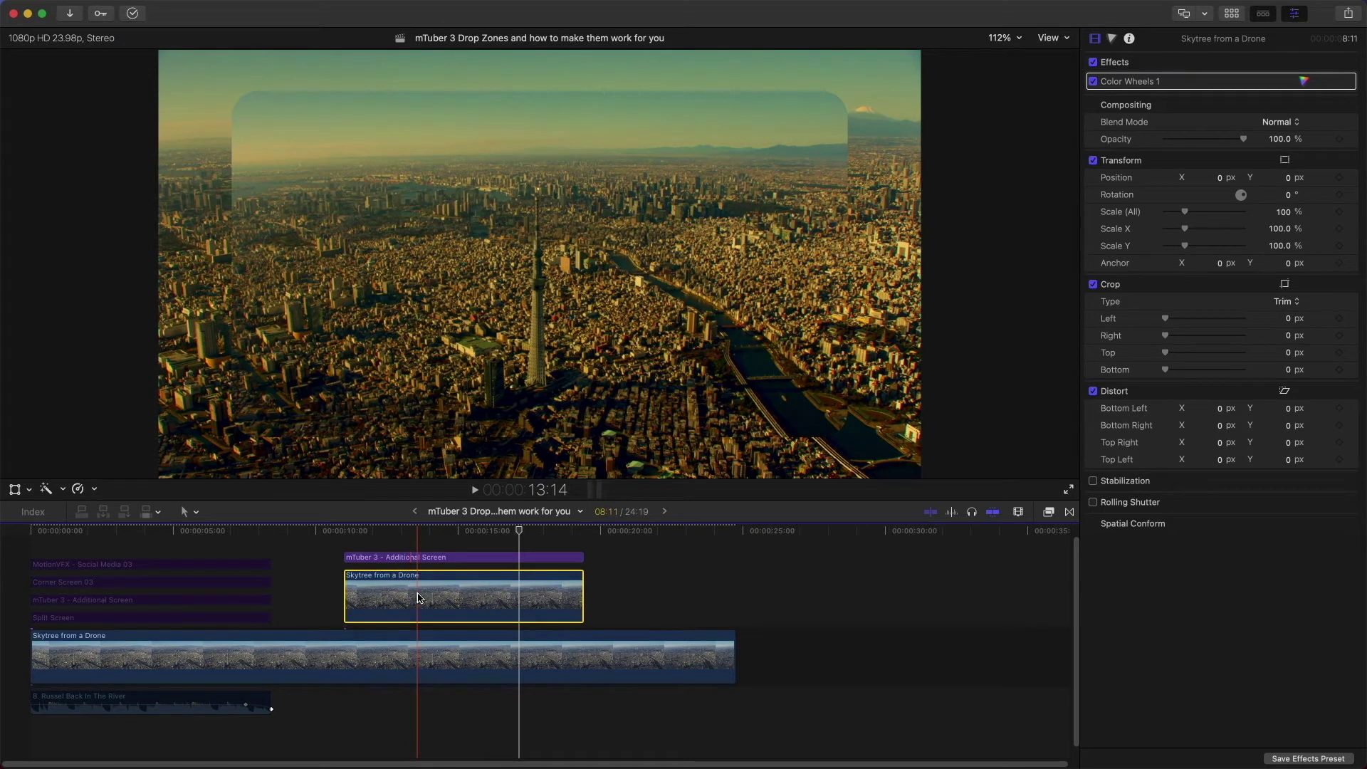
pyautogui.hotkey('alt', 'g')
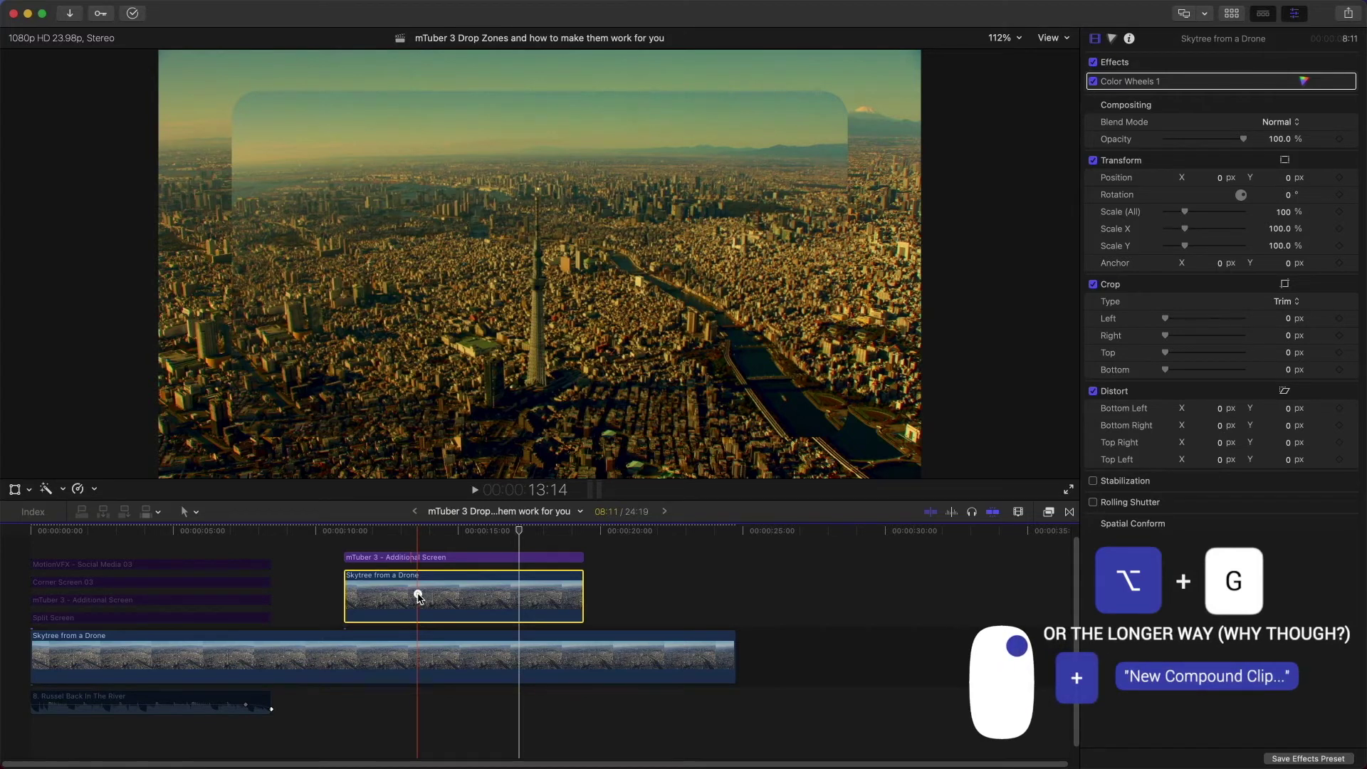
pyautogui.rightClick(419, 596)
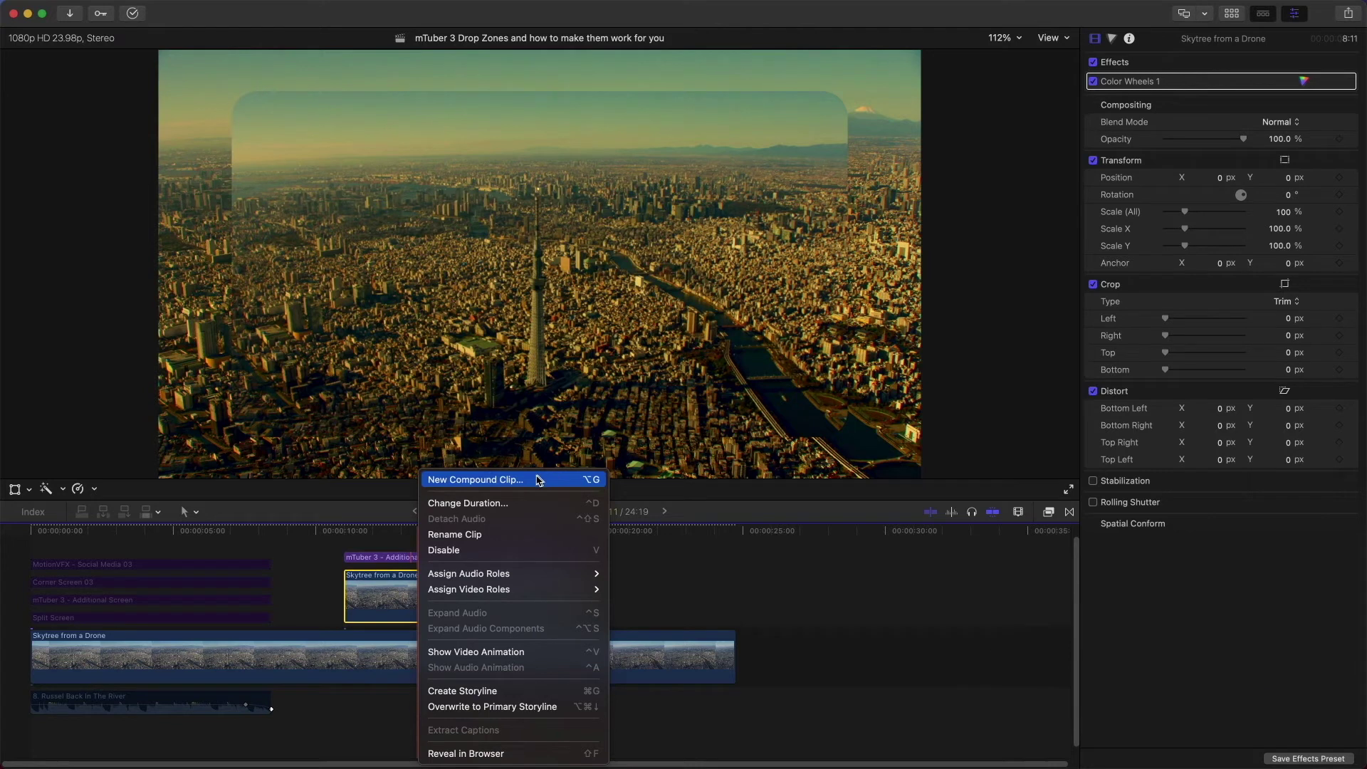
pyautogui.click(380, 595)
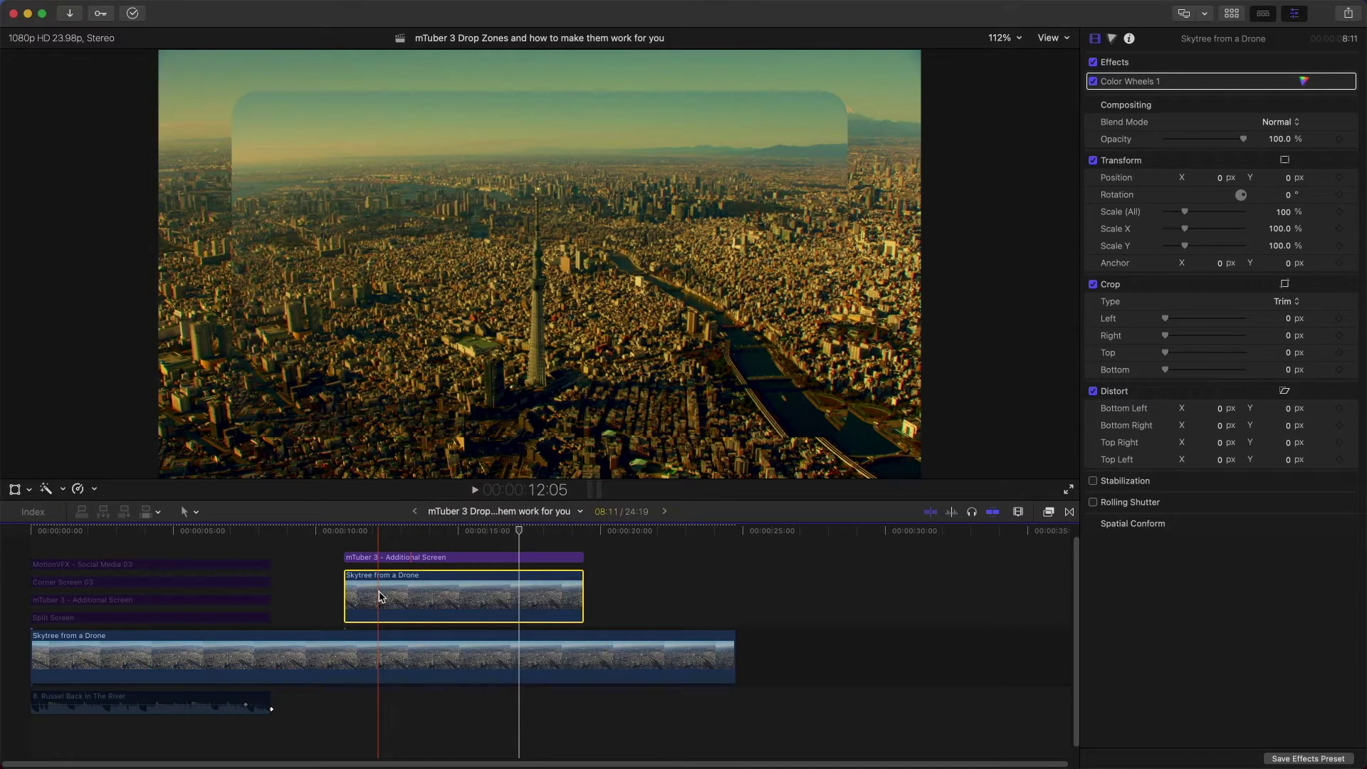
pyautogui.hotkey('alt', 'g')
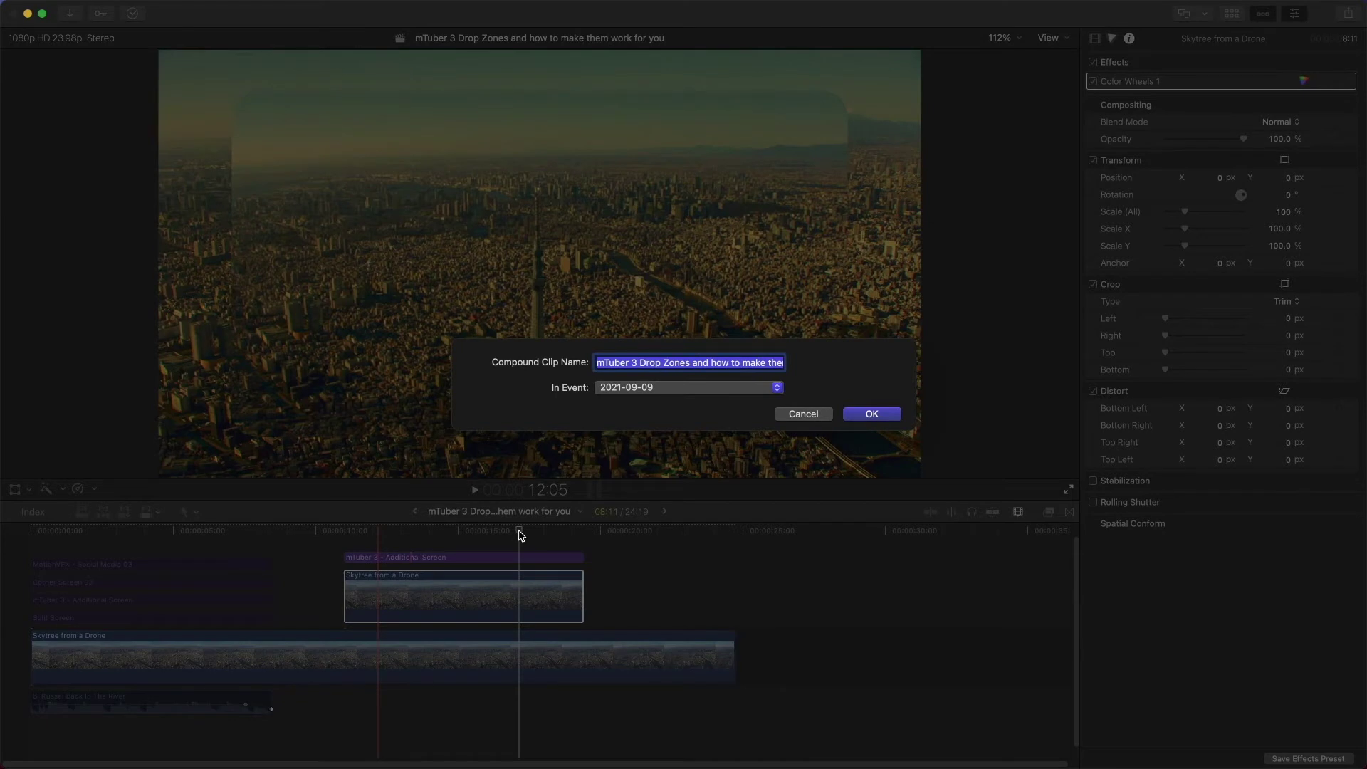
pyautogui.write('Drone CC')
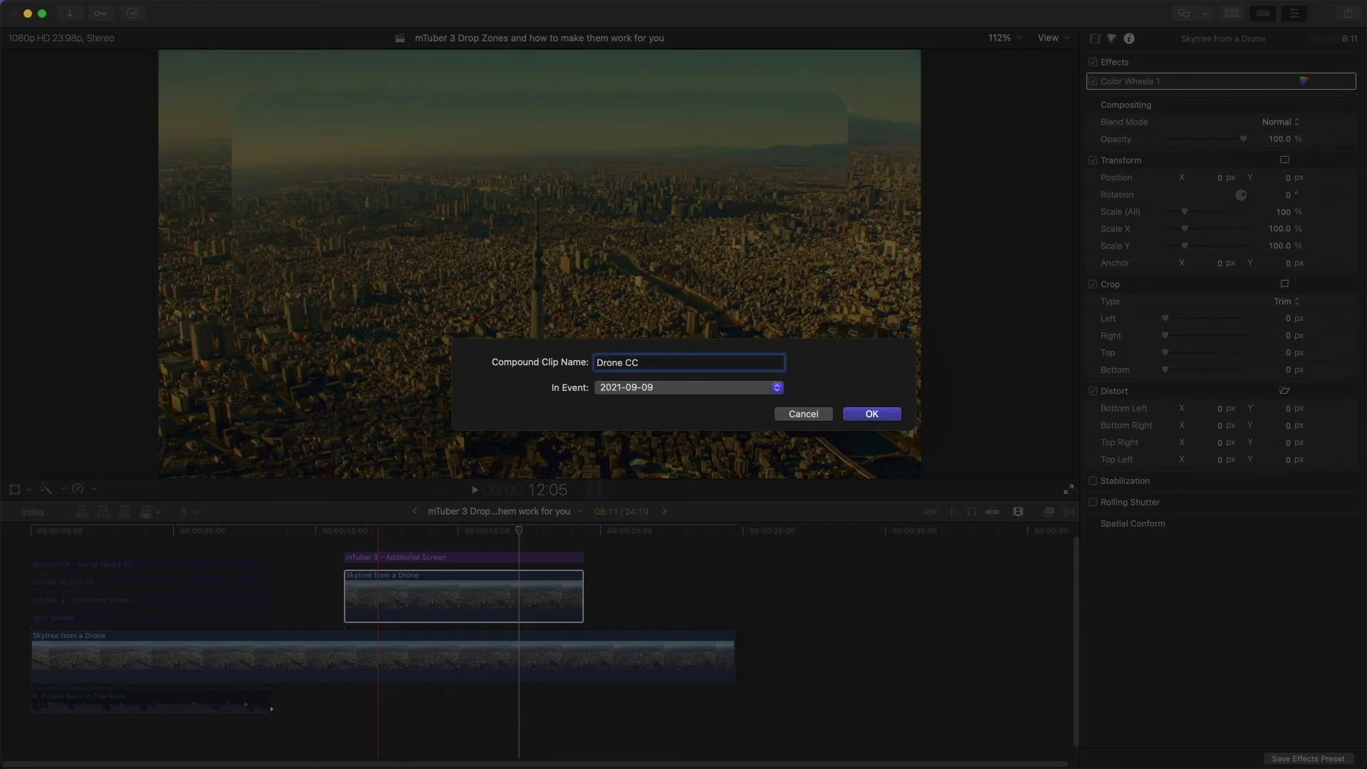
pyautogui.press('Return')
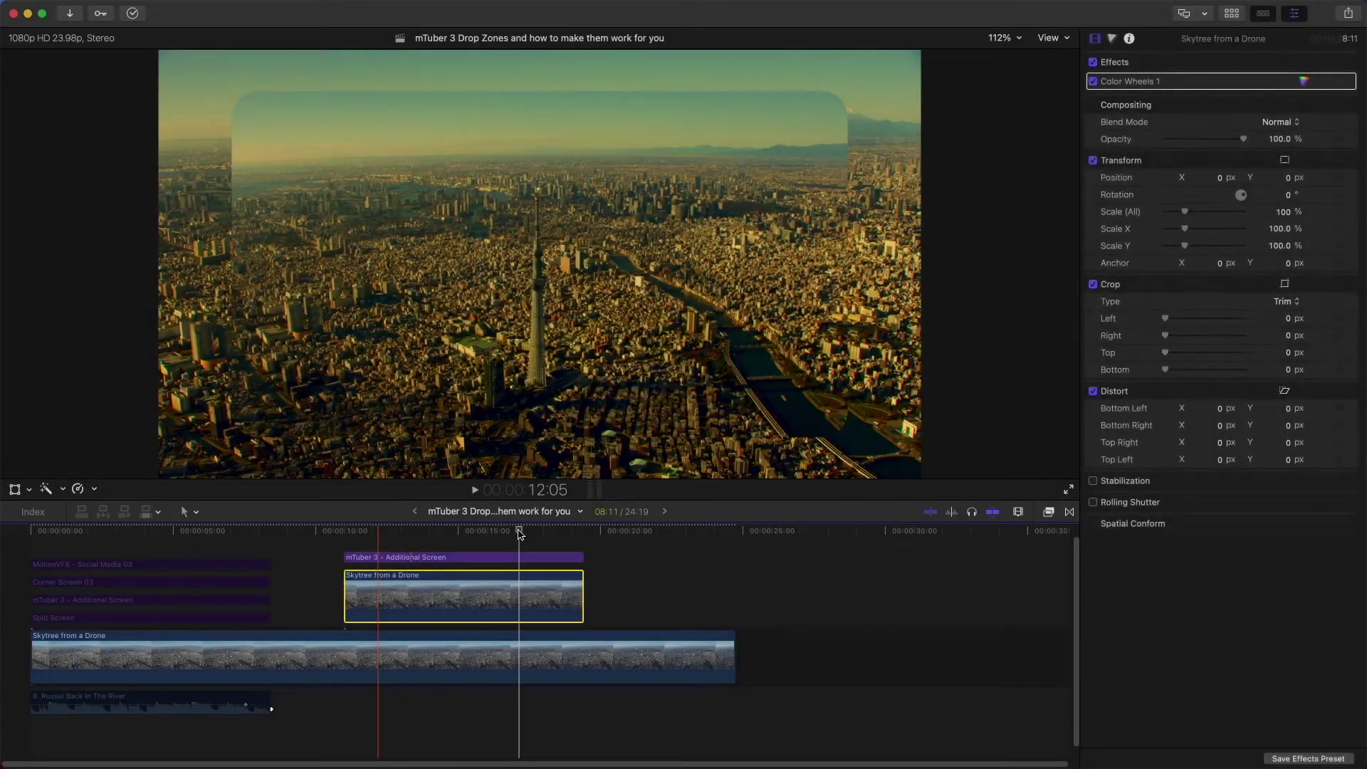
# Step: Clear the title's Skytree from a Drone source and apply the start of the Drone CC compound clip to its drop zone
pyautogui.click(436, 558)
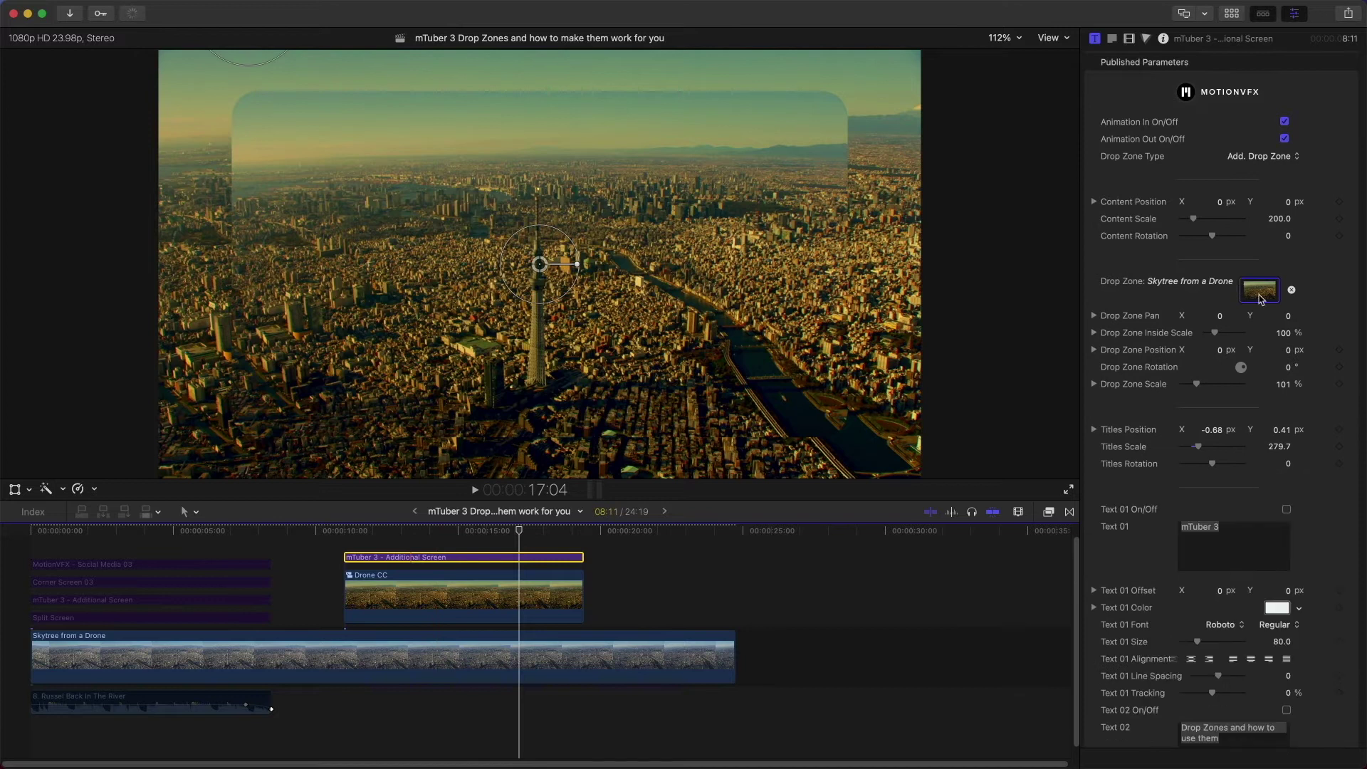
pyautogui.click(1291, 290)
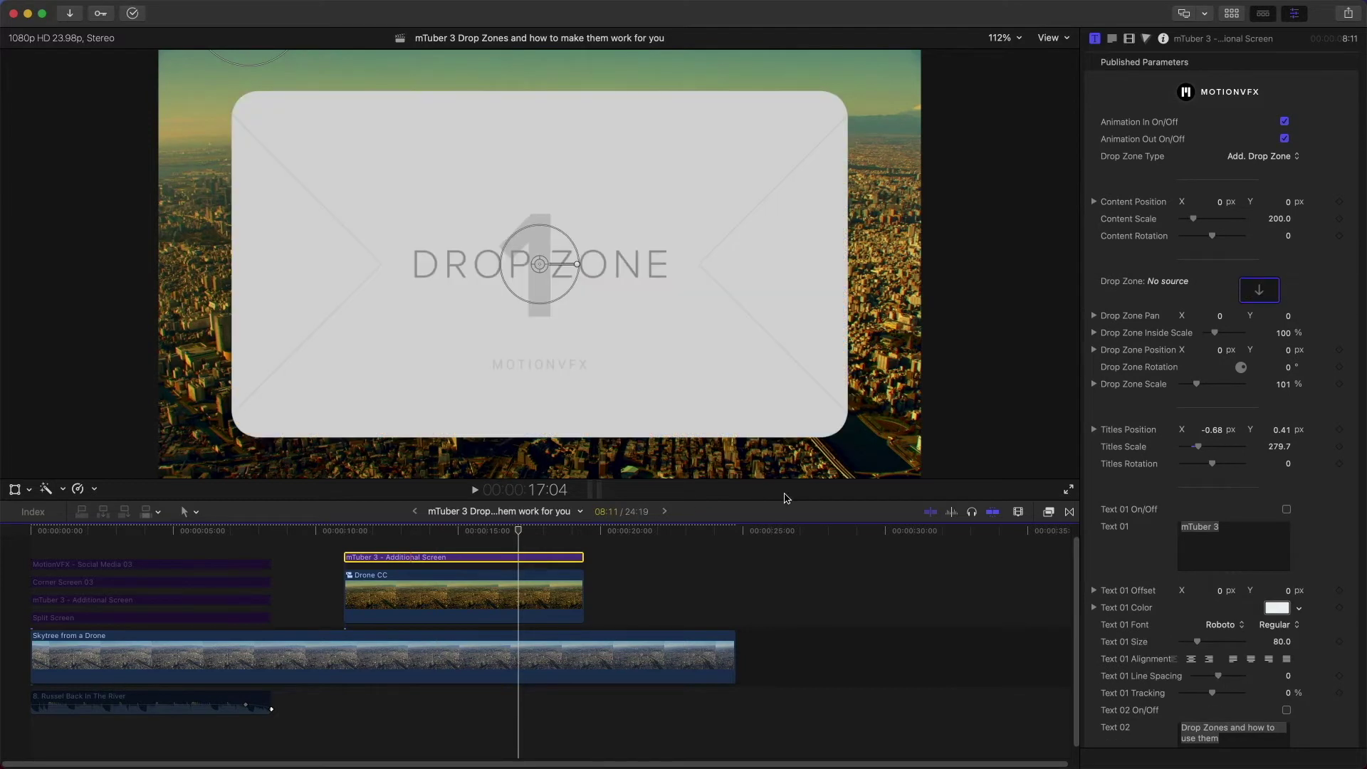
pyautogui.click(1259, 290)
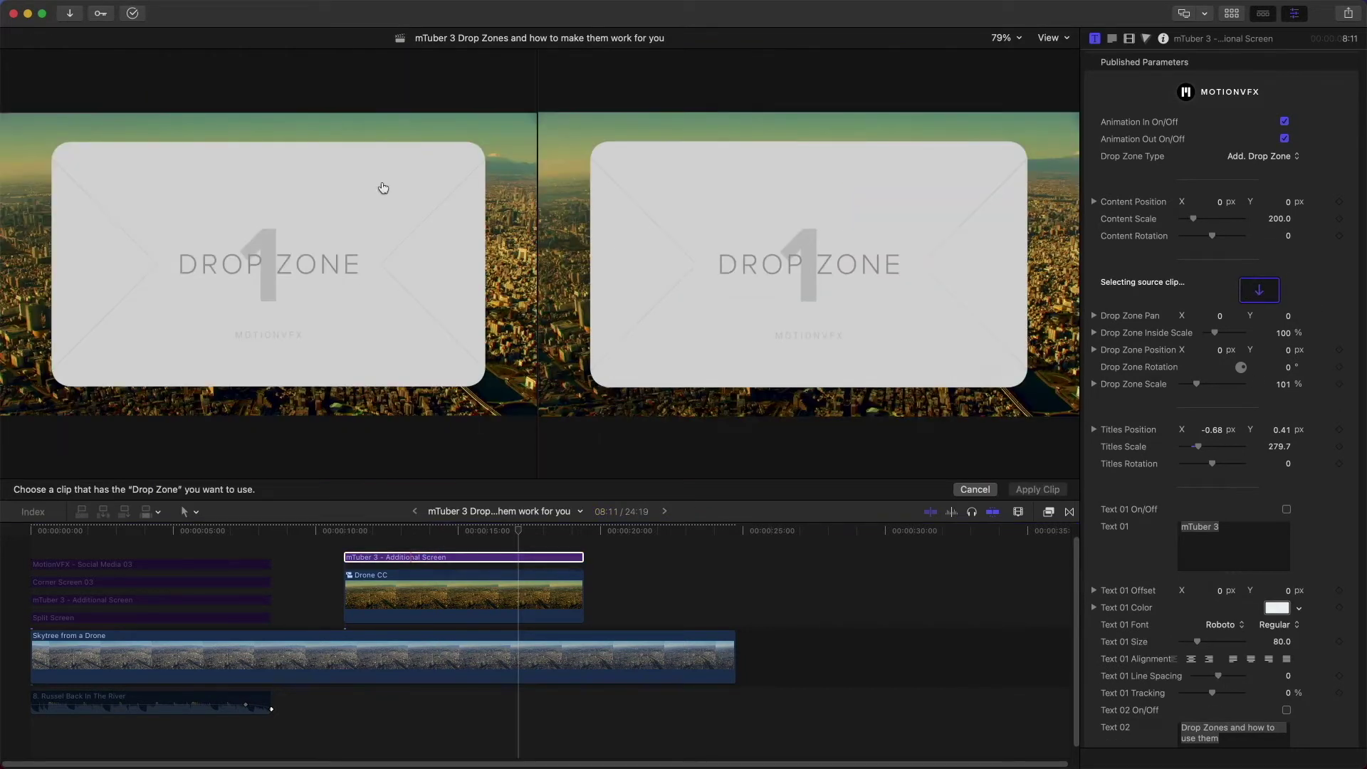
pyautogui.press('ctrl+super+1')
pyautogui.scroll(3, 237, 335)
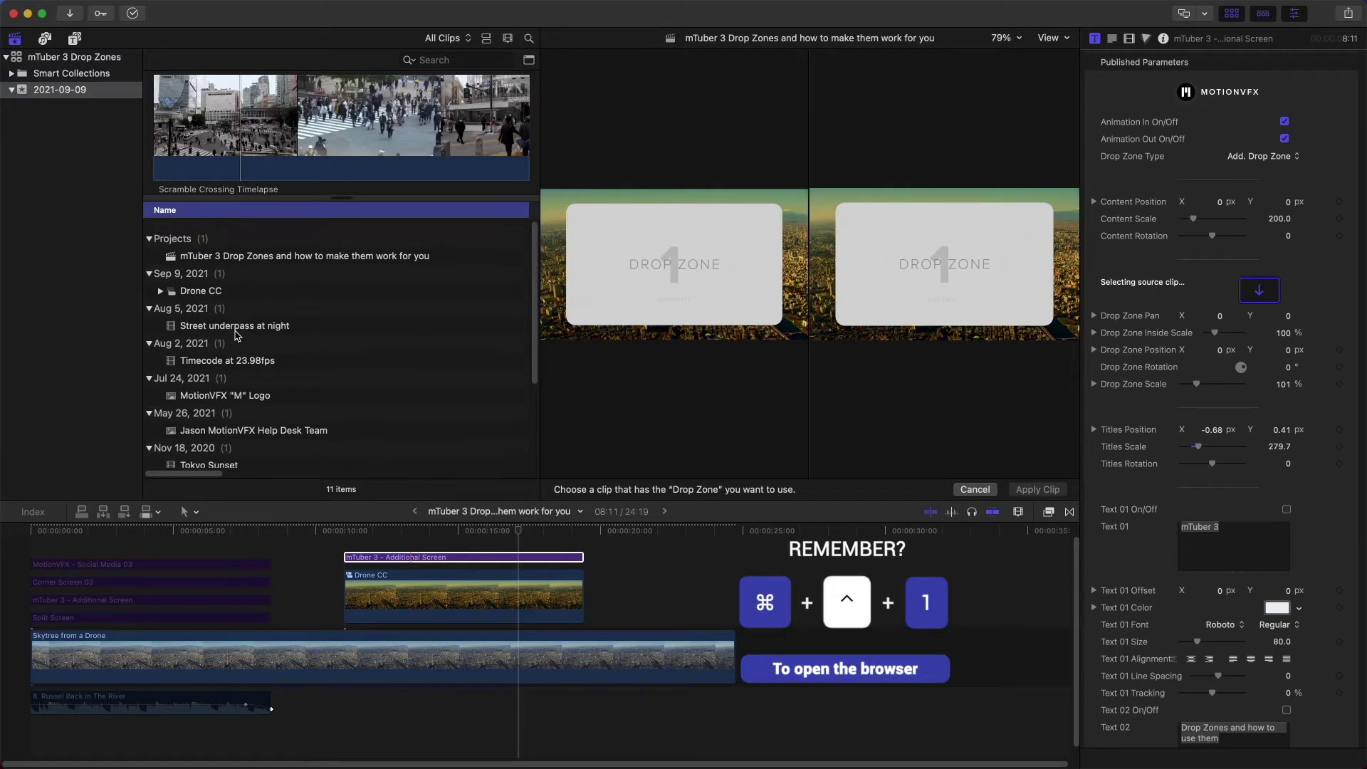
pyautogui.click(197, 280)
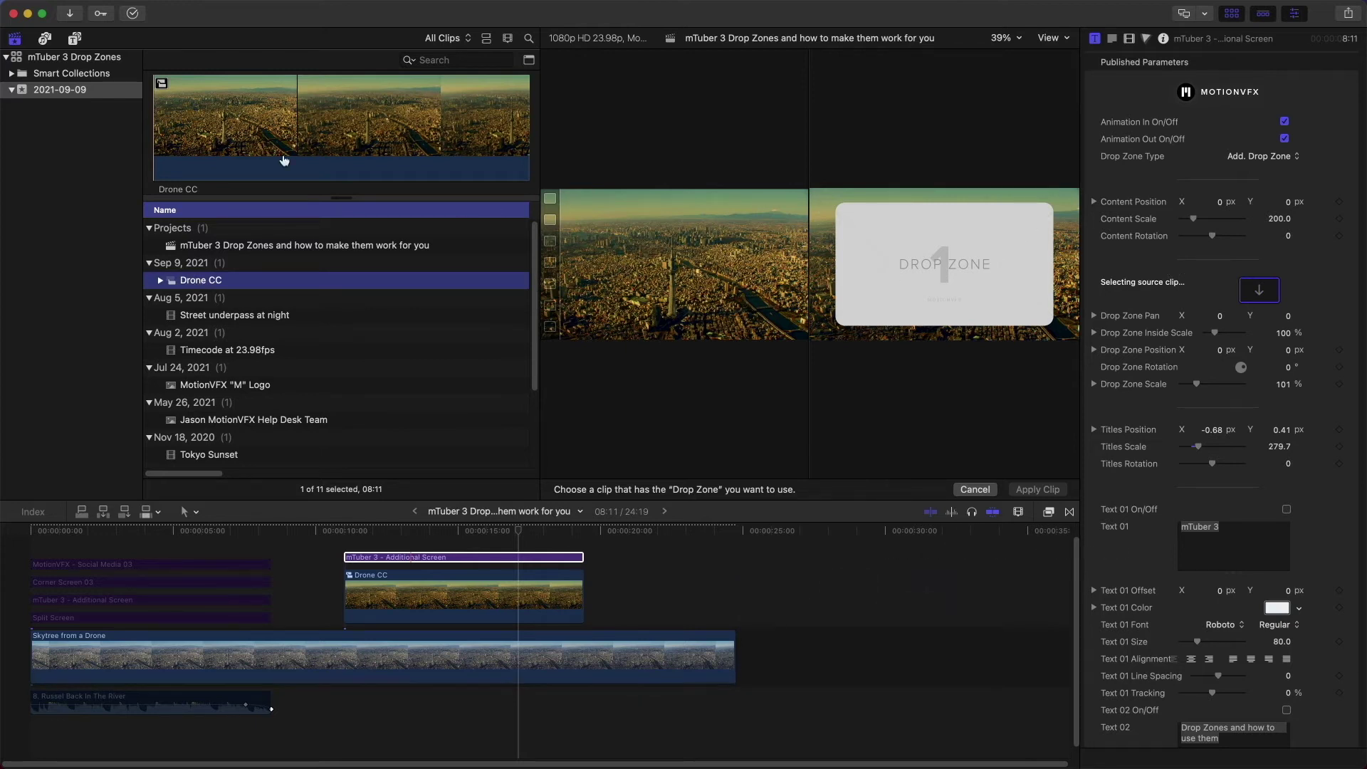
pyautogui.click(216, 148)
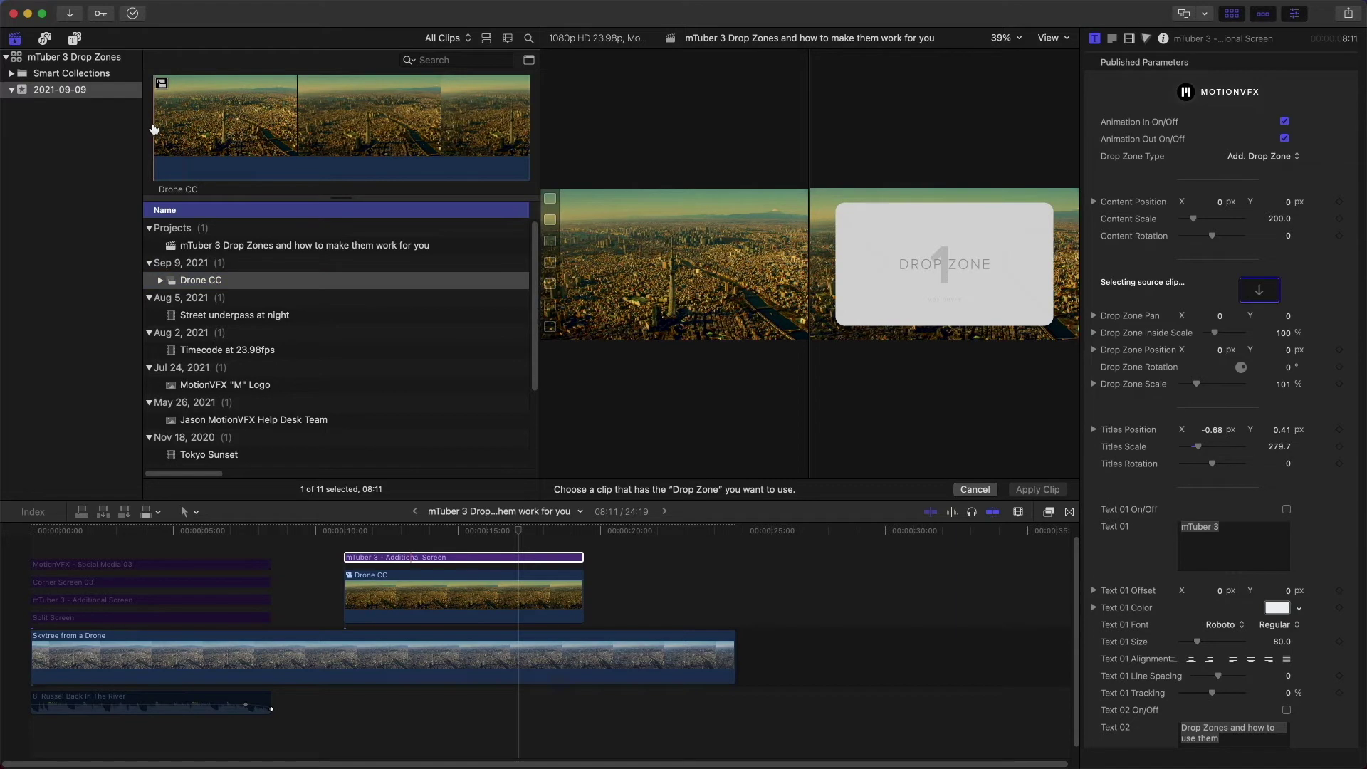
pyautogui.click(153, 127)
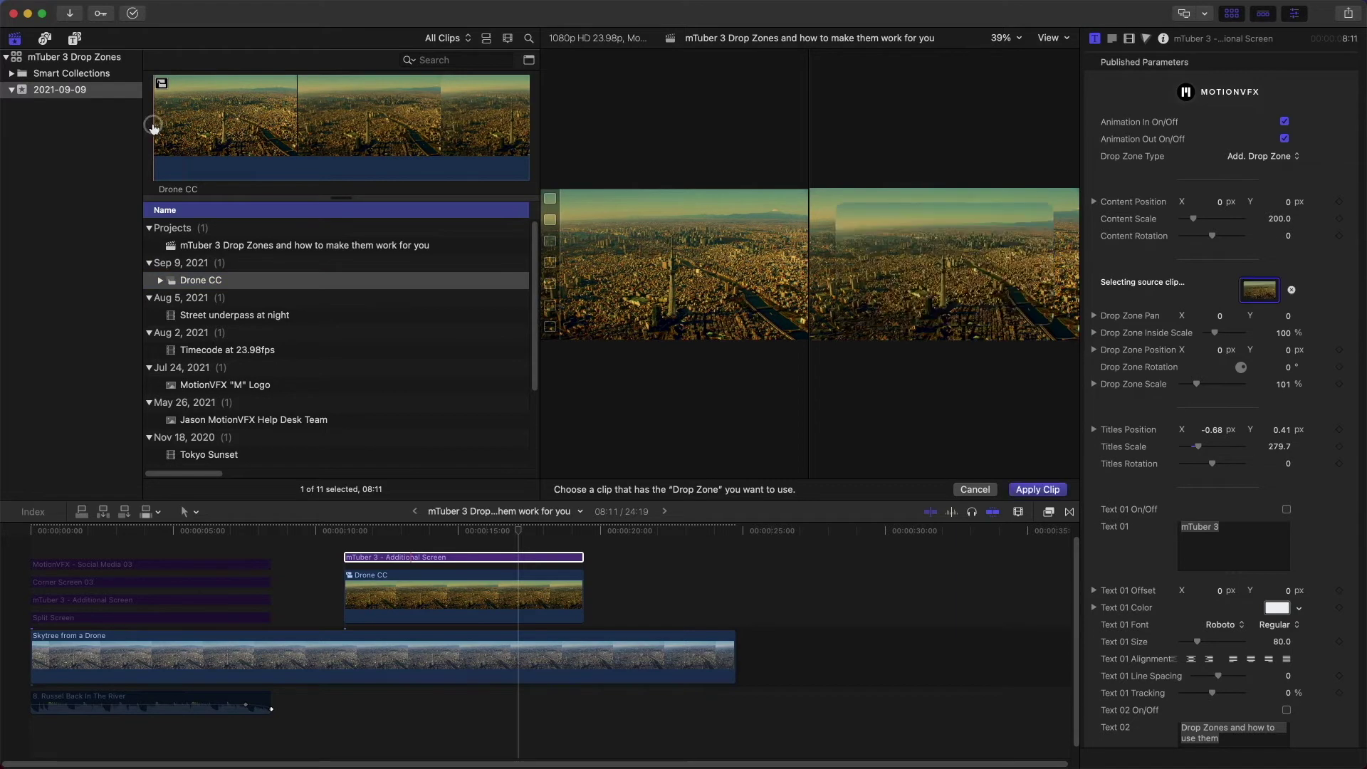
pyautogui.click(1040, 490)
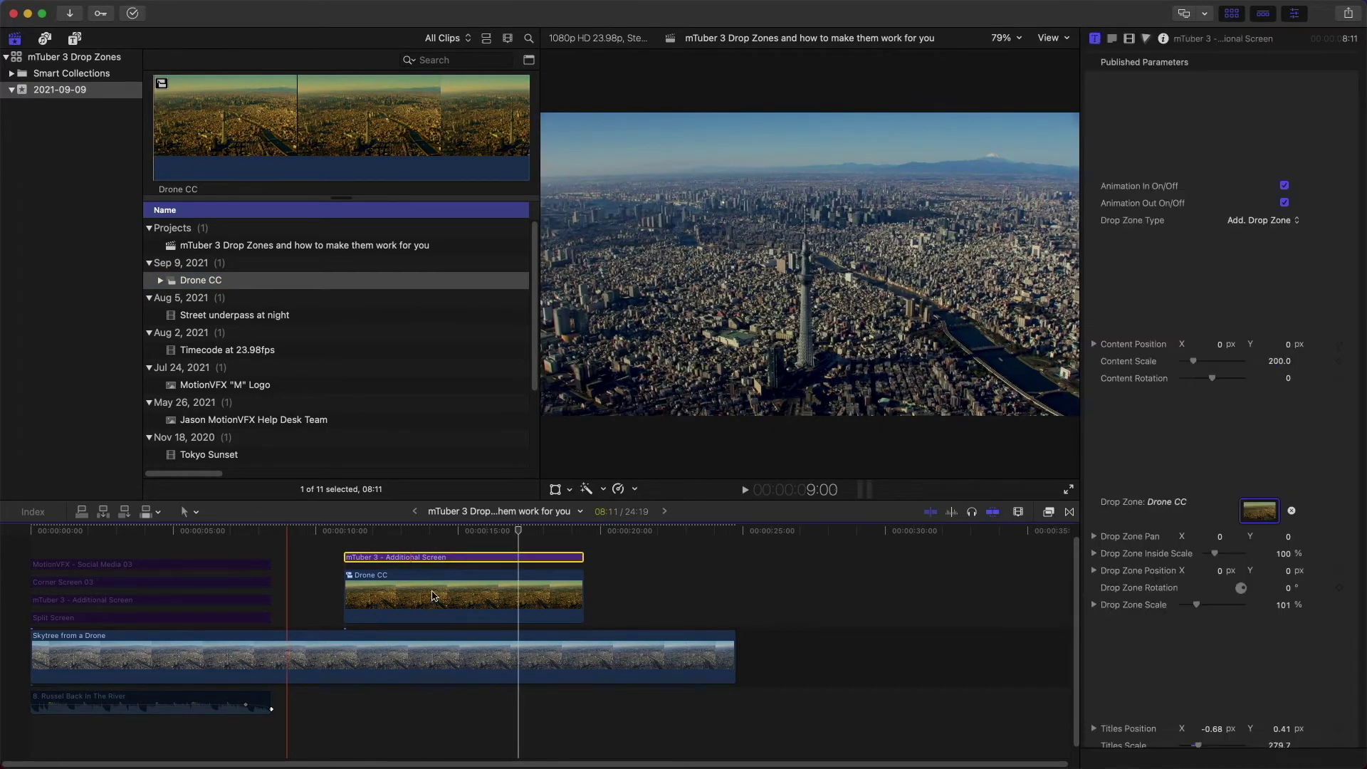
# Step: Disable the Drone CC clip in the timeline and play back the additional-screen section
pyautogui.click(433, 595)
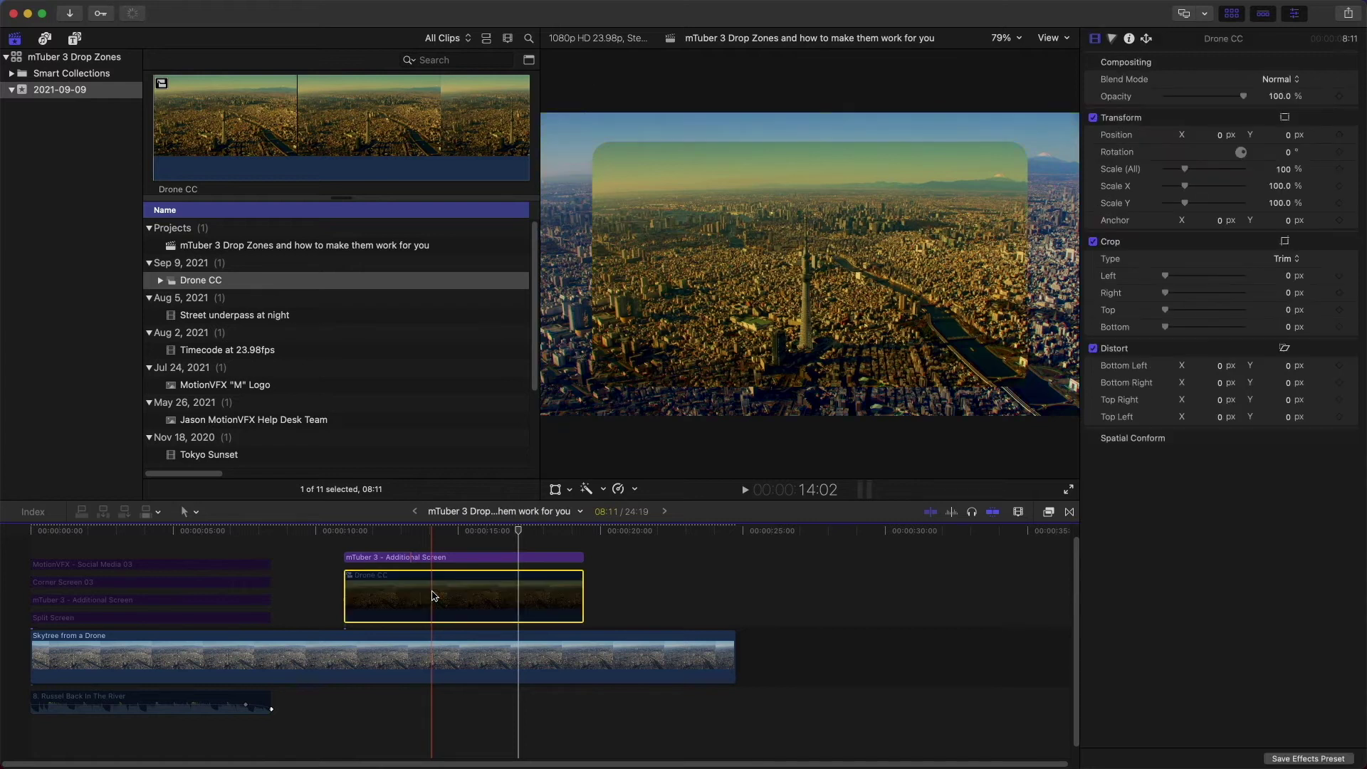
pyautogui.press('space')
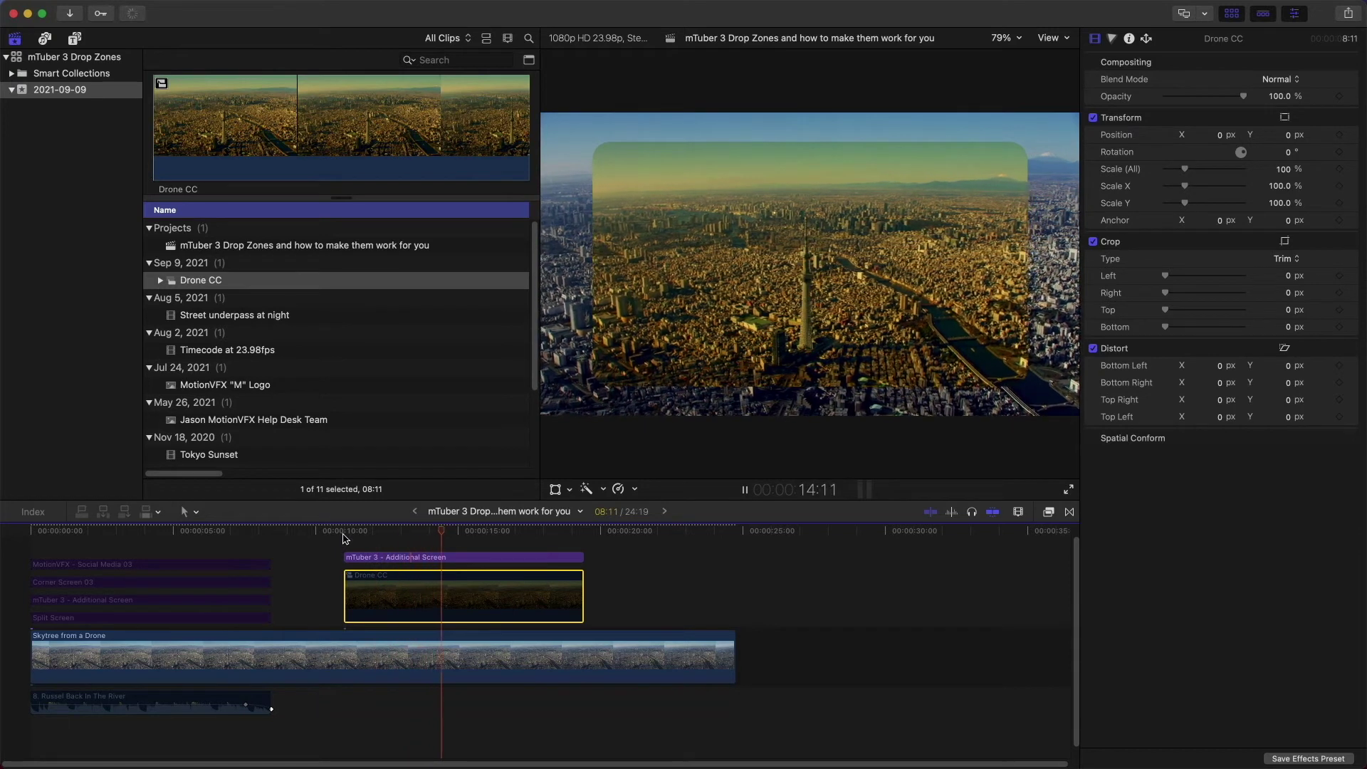
pyautogui.press('space')
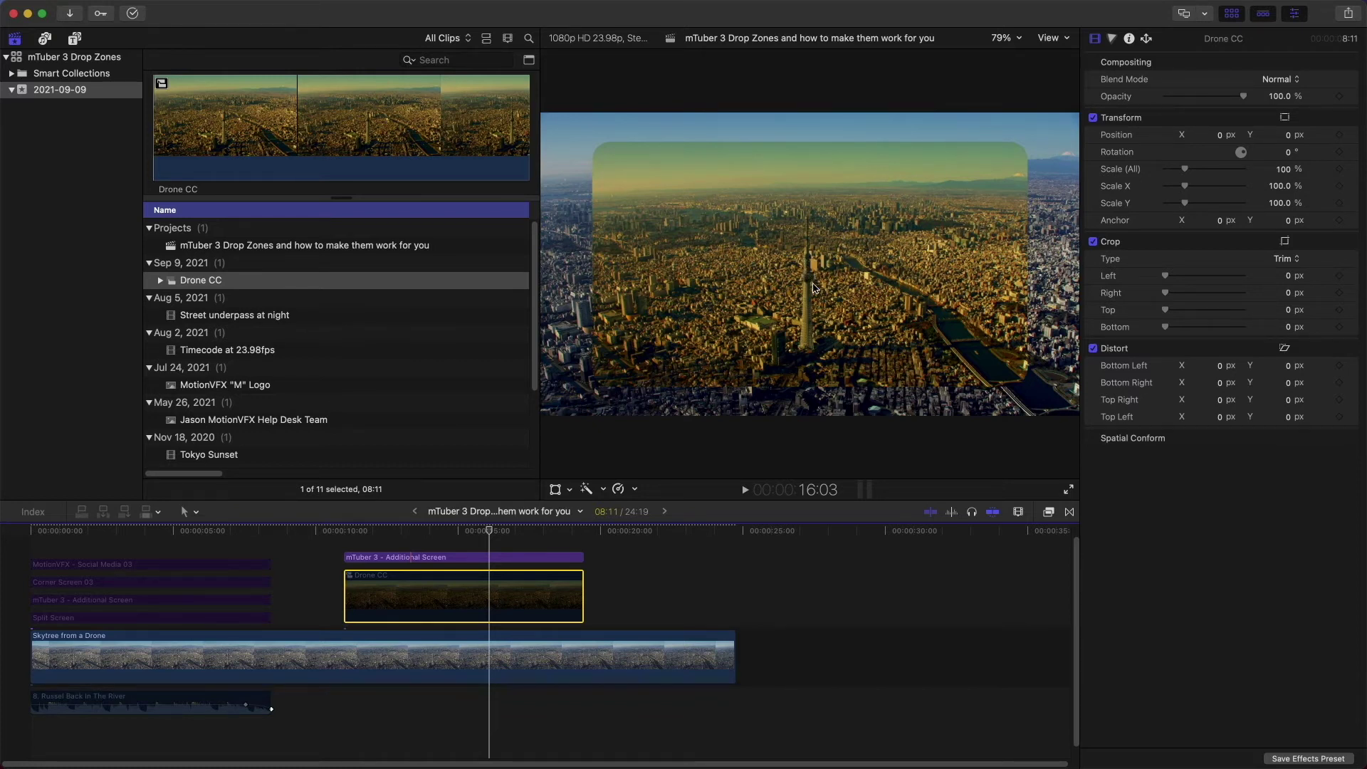
# Step: Try the additional screen in the frame's upper-left corner at Content Position -0.51, 0.27 and Content Scale 107, and play it back
pyautogui.click(490, 557)
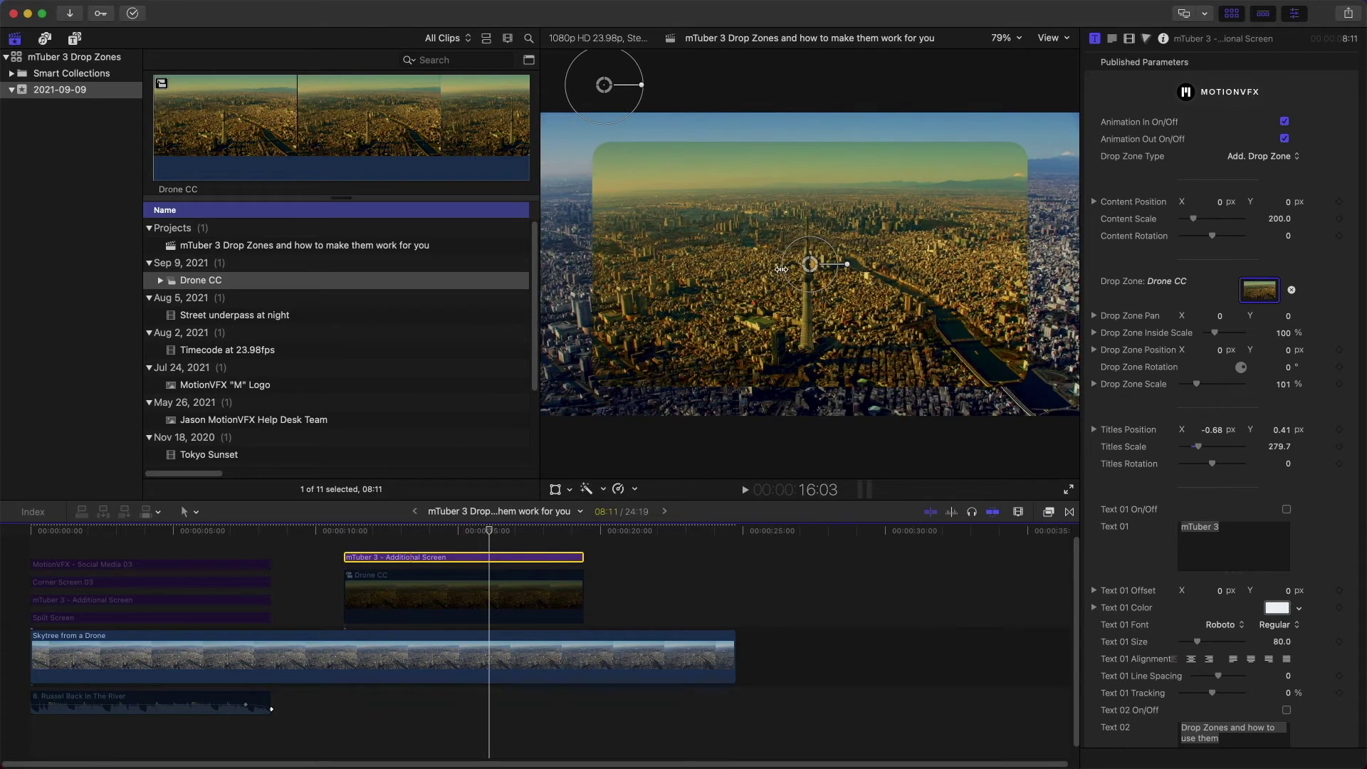
pyautogui.moveTo(781, 269); pyautogui.dragTo(653, 183)
pyautogui.press('space')
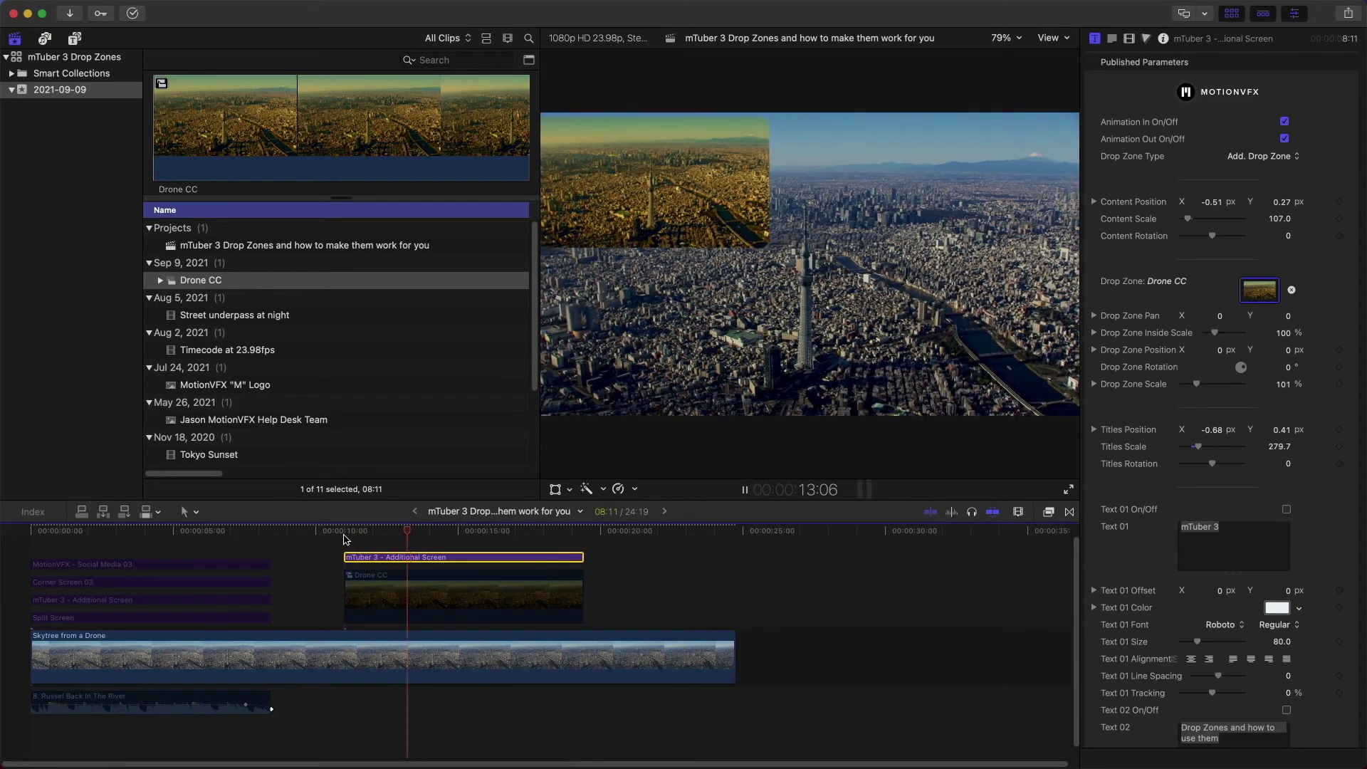
pyautogui.press('space')
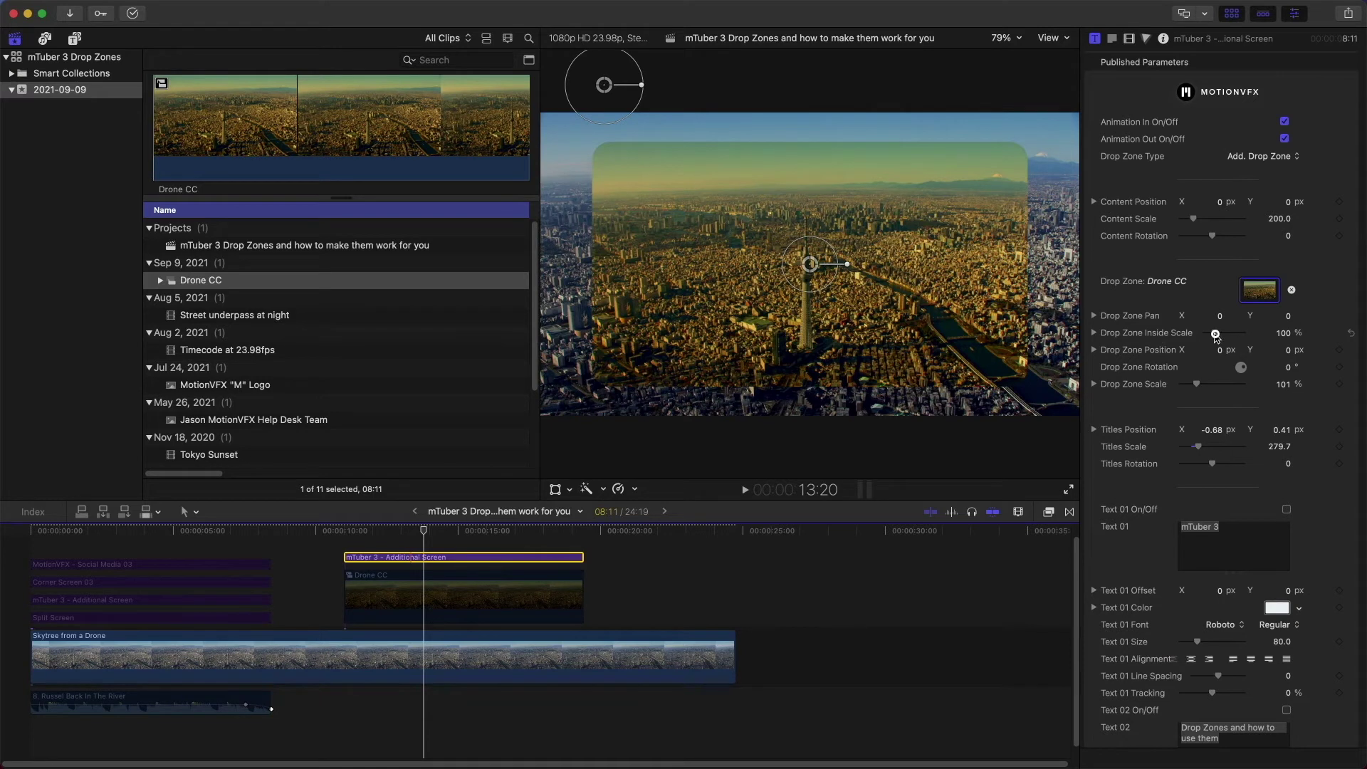
# Step: Set the additional screen's Drop Zone Inside Scale to 122% and play back its section in the enlarged viewer
pyautogui.moveTo(1216, 336); pyautogui.dragTo(1217, 337)
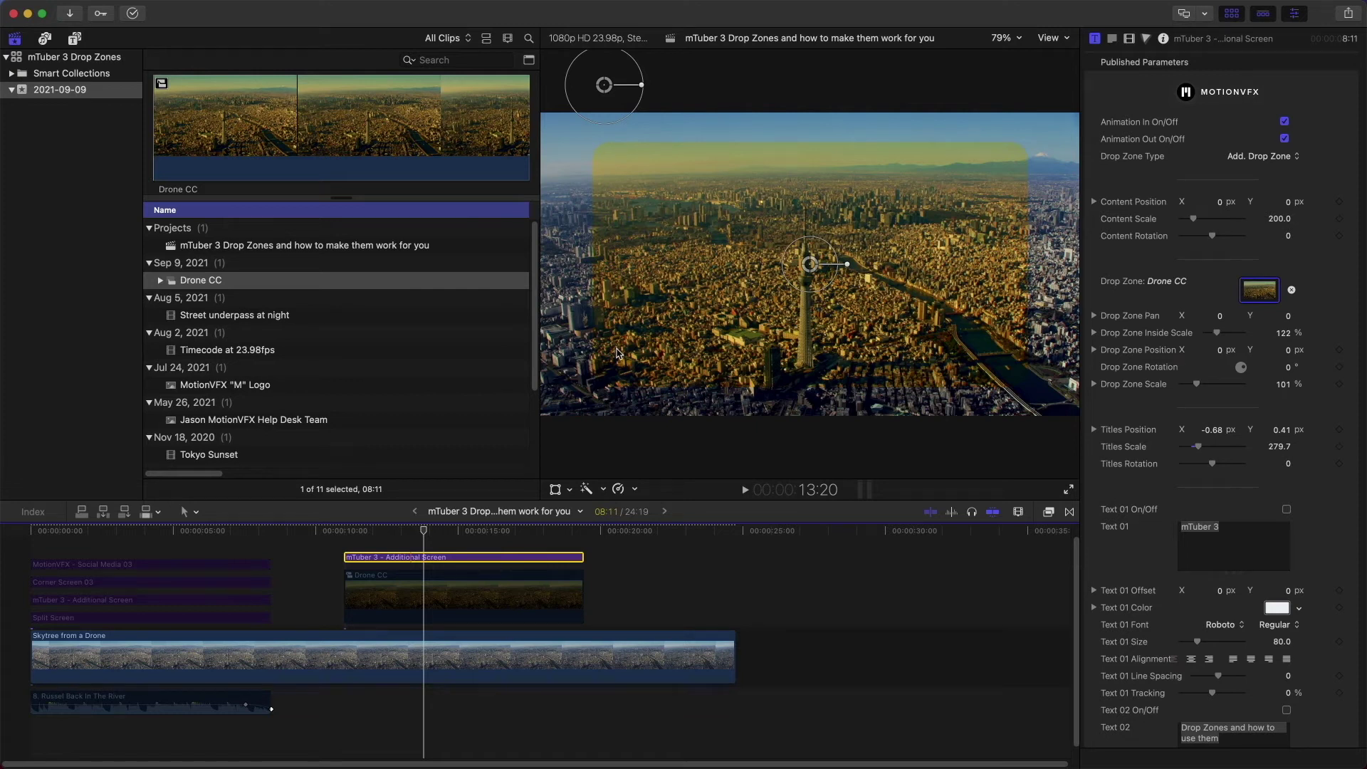
pyautogui.press('ctrl+super+1')
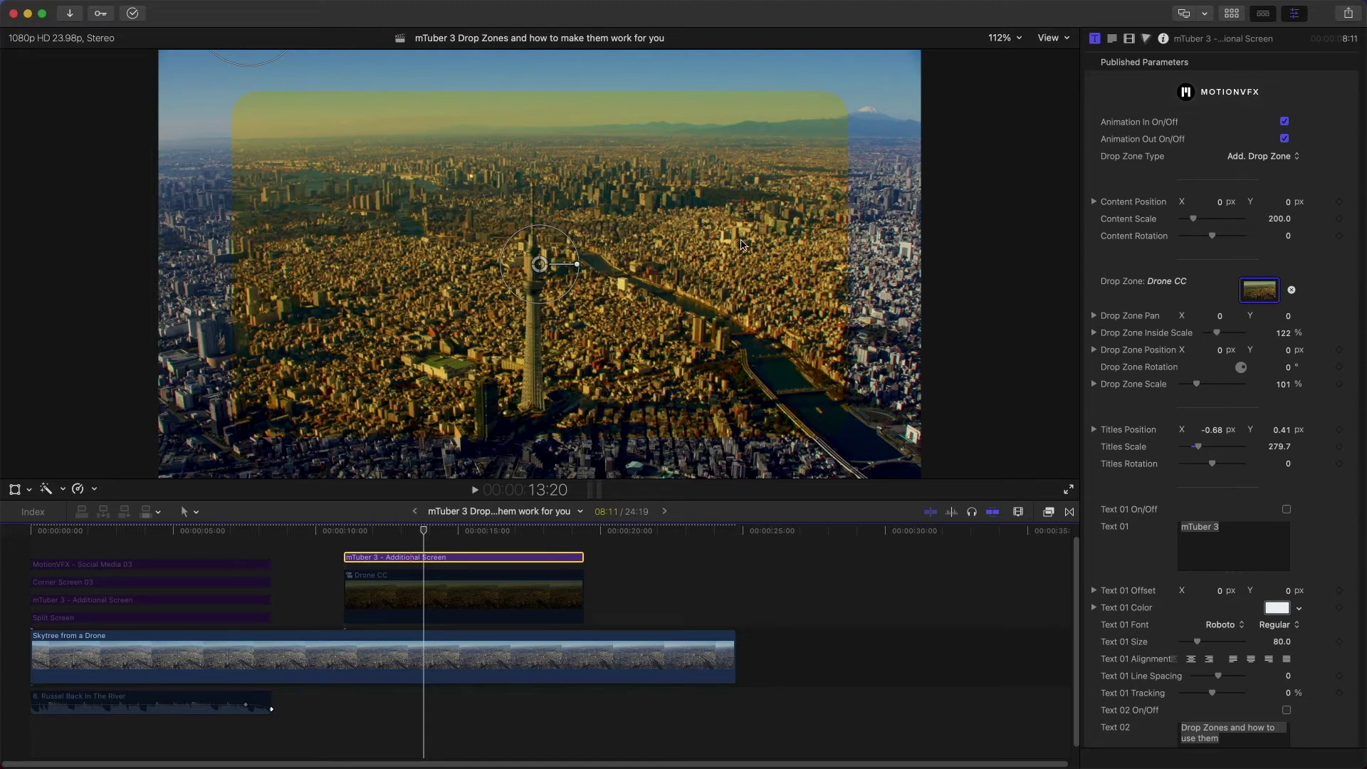
pyautogui.click(335, 539)
pyautogui.press('space')
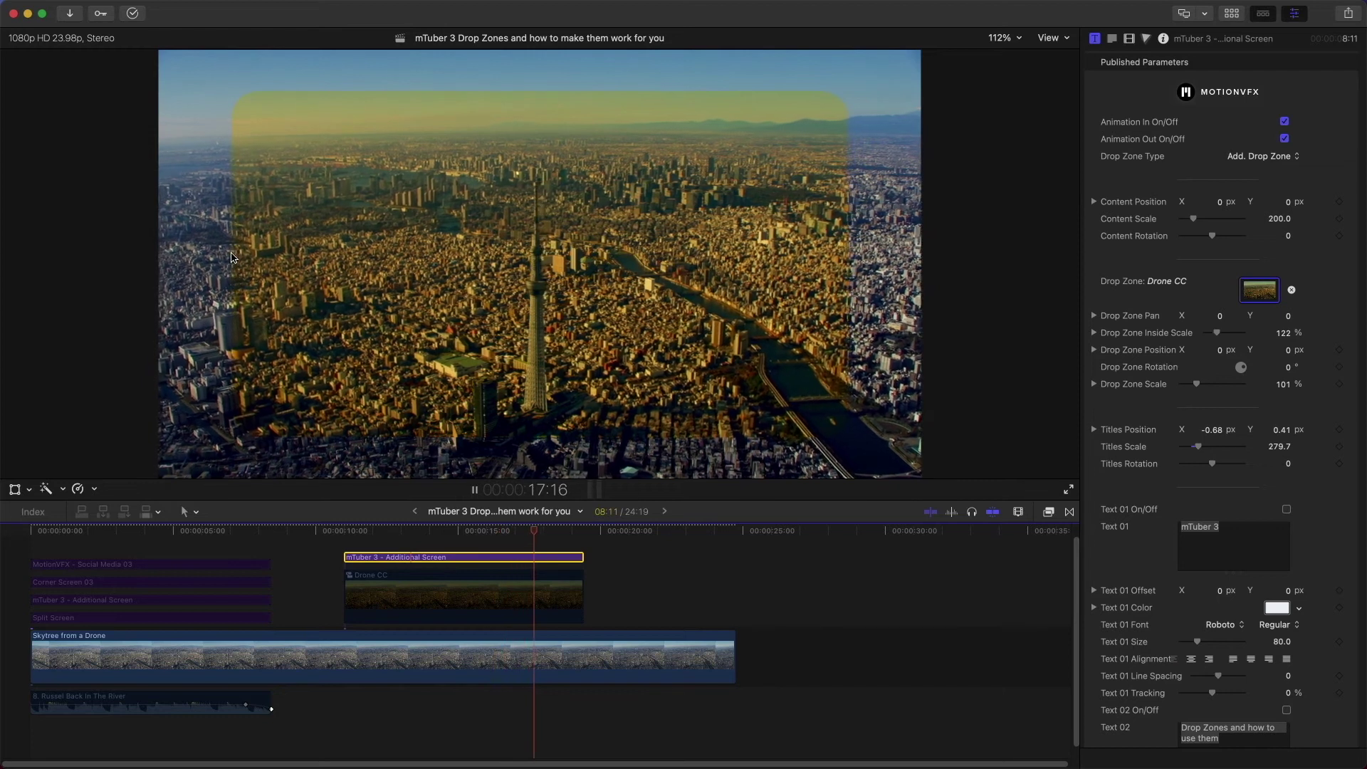
pyautogui.press('space')
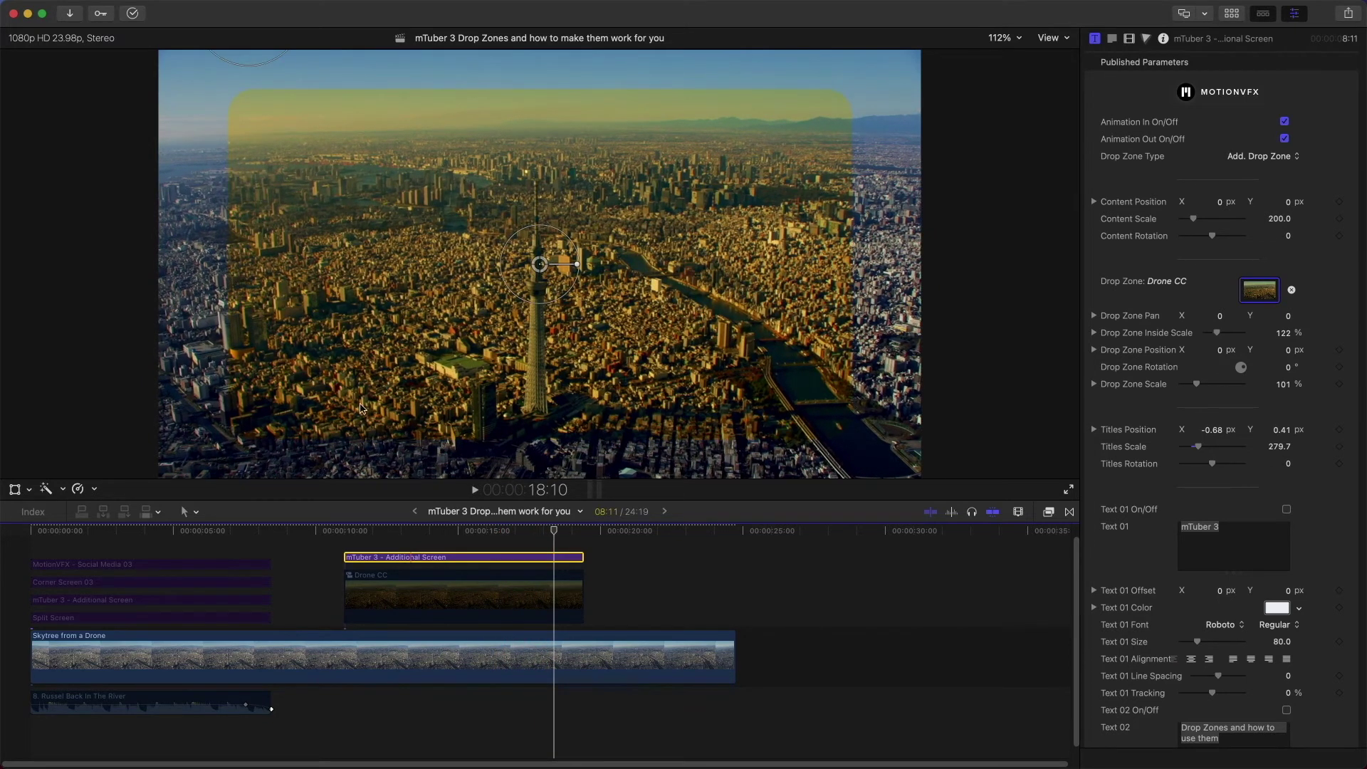
pyautogui.click(485, 530)
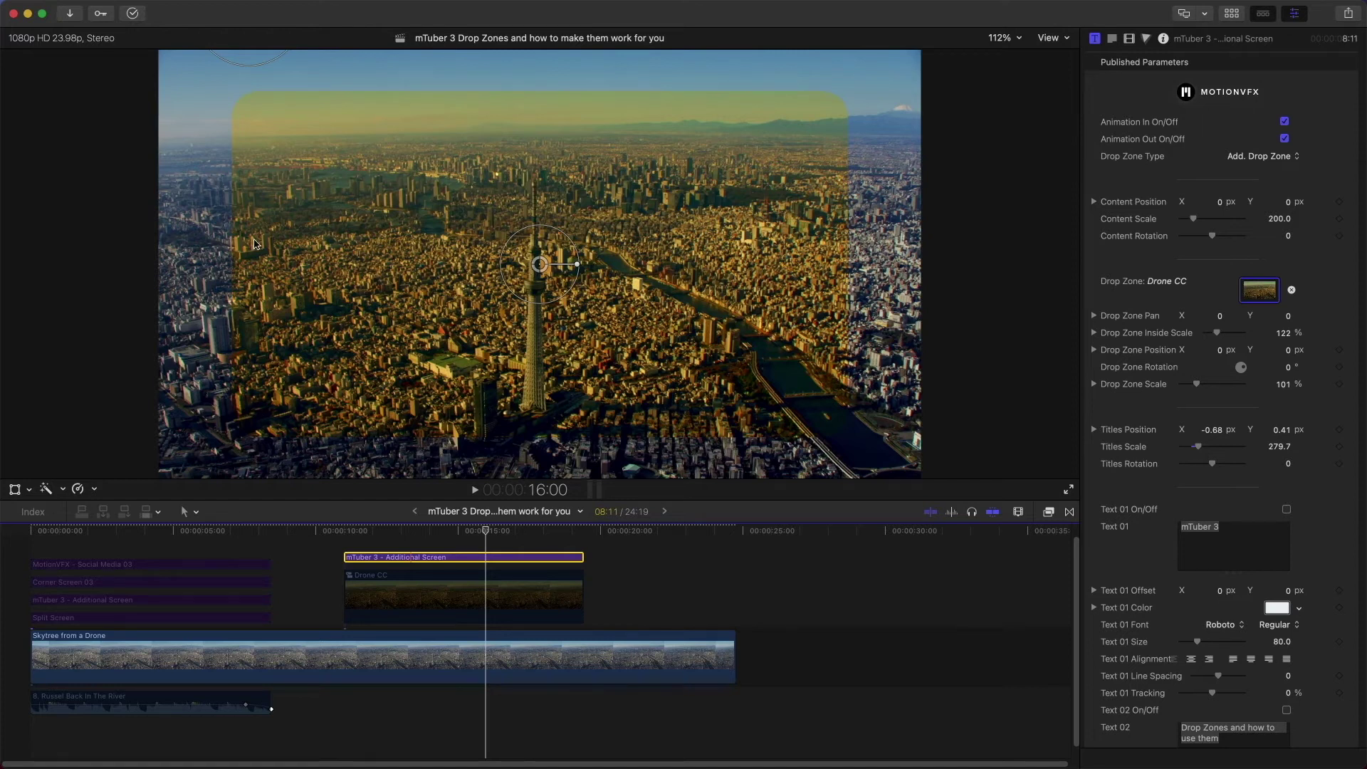
# Step: Delete the disabled Drone CC clip and its mTuber 3 - Additional Screen title from above the drone footage
pyautogui.click(465, 601)
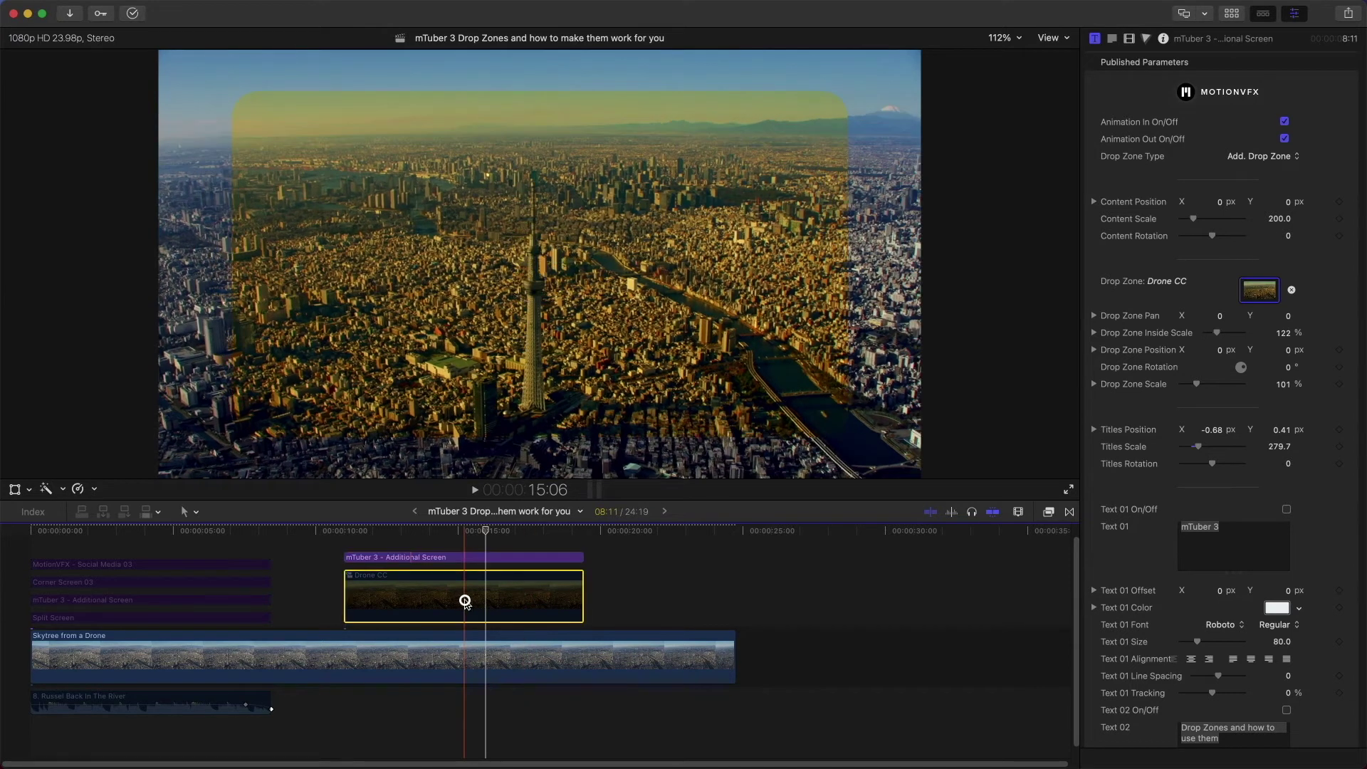
pyautogui.press('Delete')
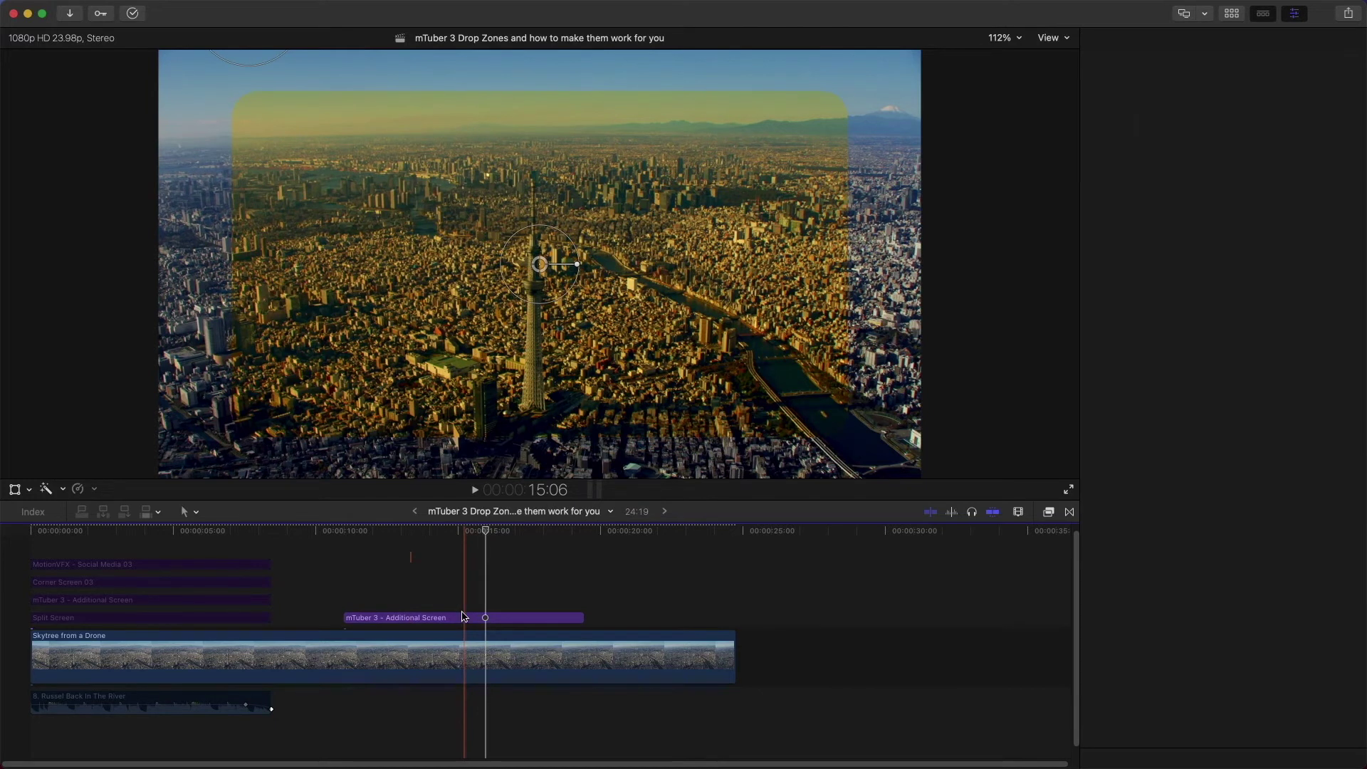
pyautogui.click(462, 617)
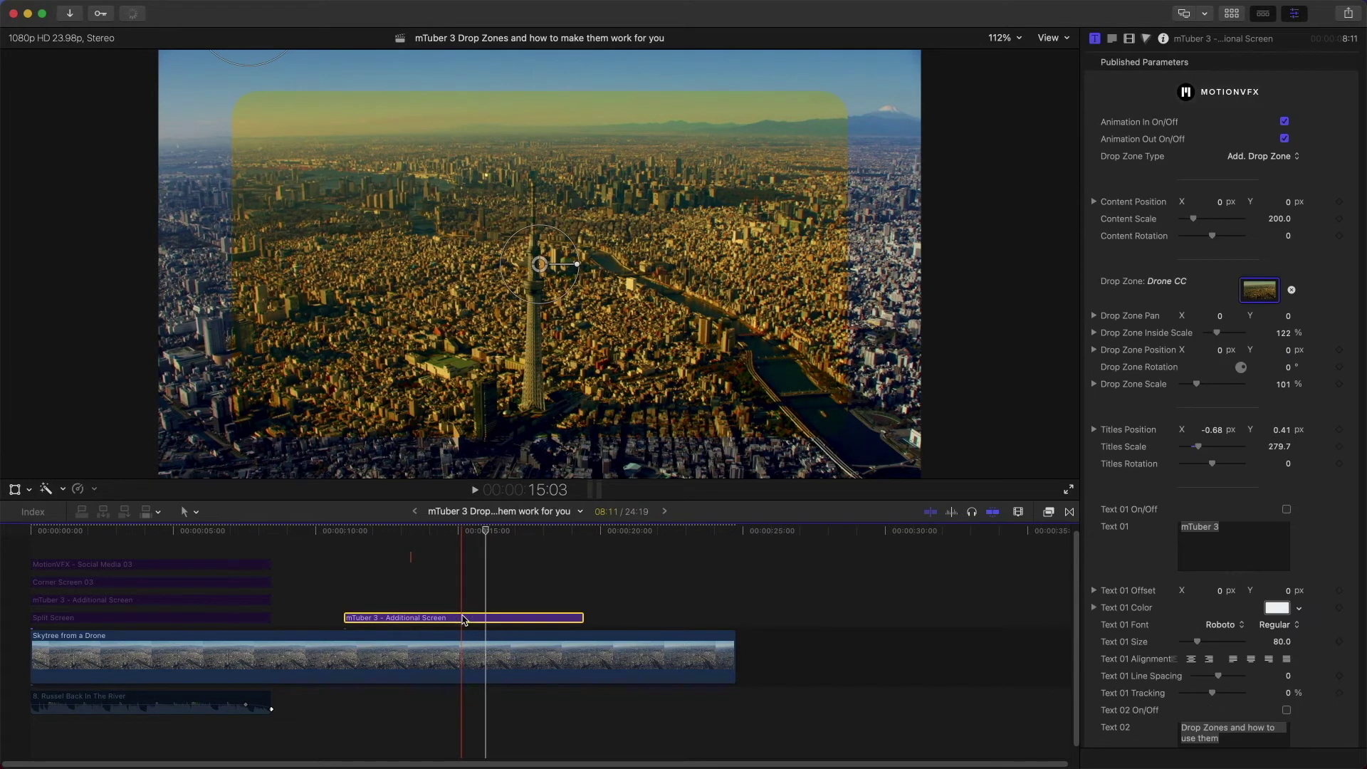
pyautogui.press('Delete')
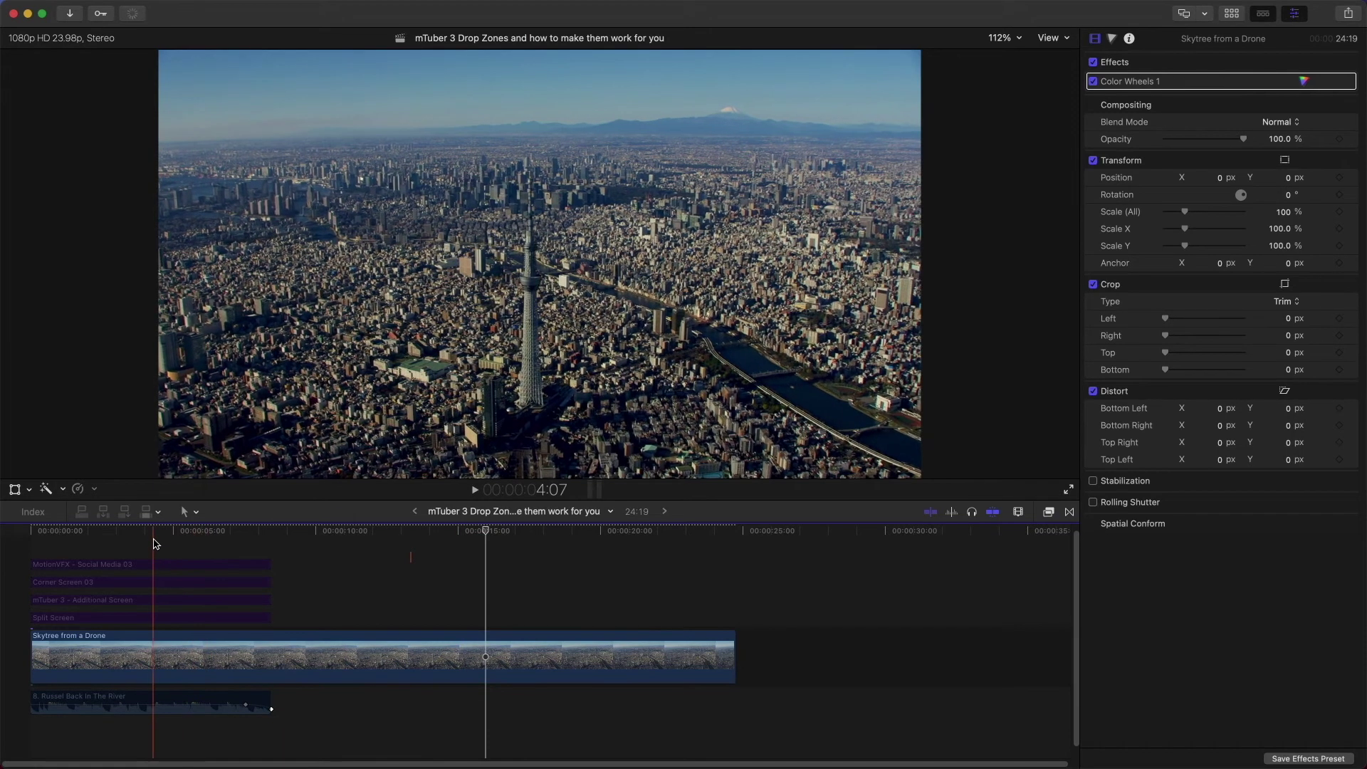
# Step: Enable the Corner Screen 03 title and play it back from the start of the timeline
pyautogui.click(147, 583)
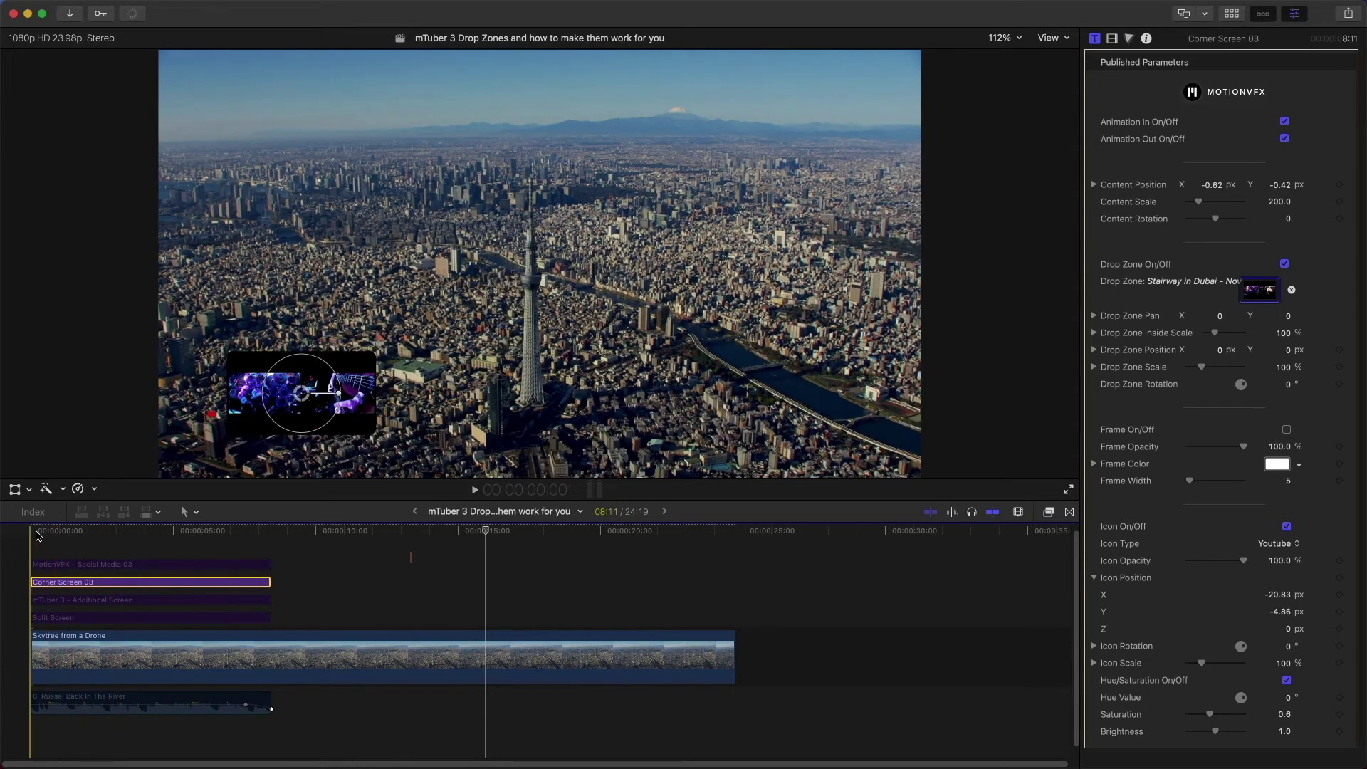
pyautogui.press('space')
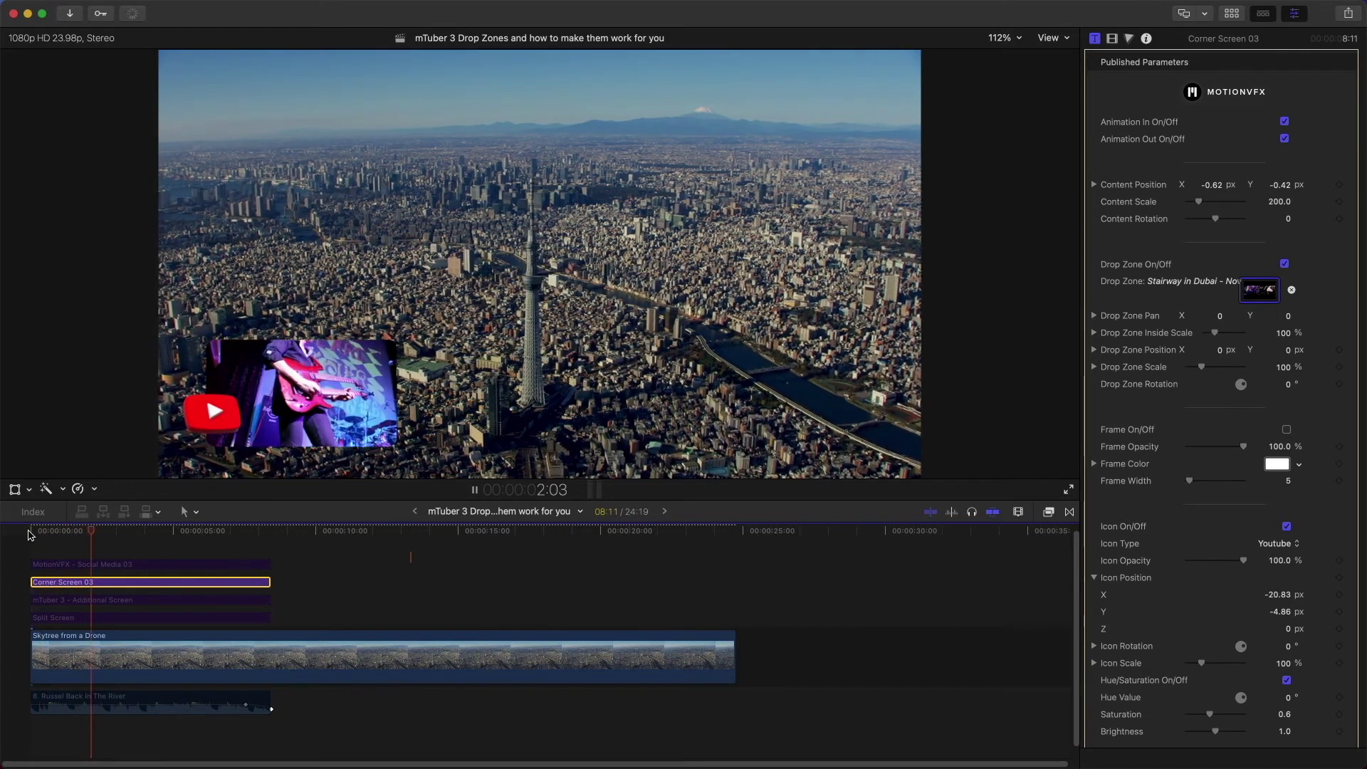
pyautogui.press('space')
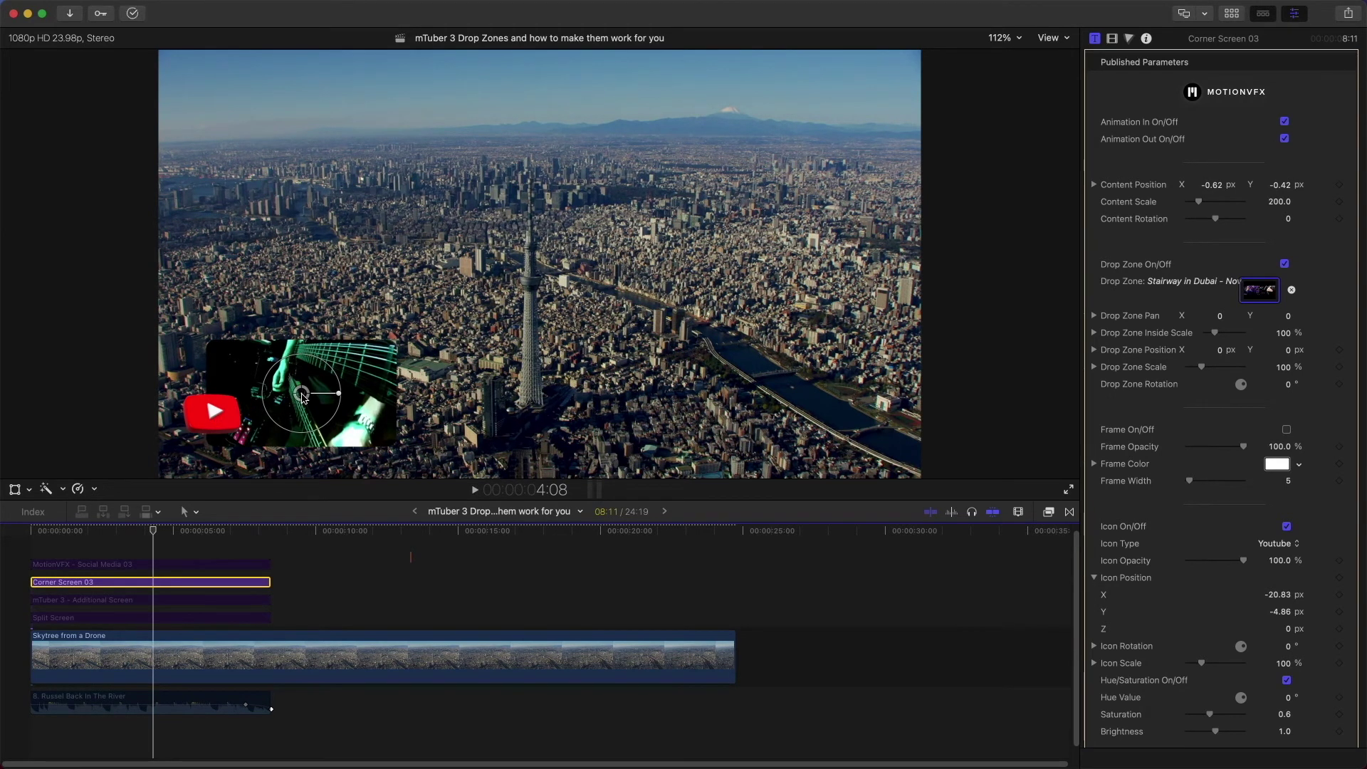
# Step: Try repositioning the corner screen across the frame, including with a Content Position X of 1000
pyautogui.moveTo(302, 395); pyautogui.dragTo(310, 136)
pyautogui.moveTo(215, 84); pyautogui.dragTo(1007, 436)
pyautogui.click(1214, 185)
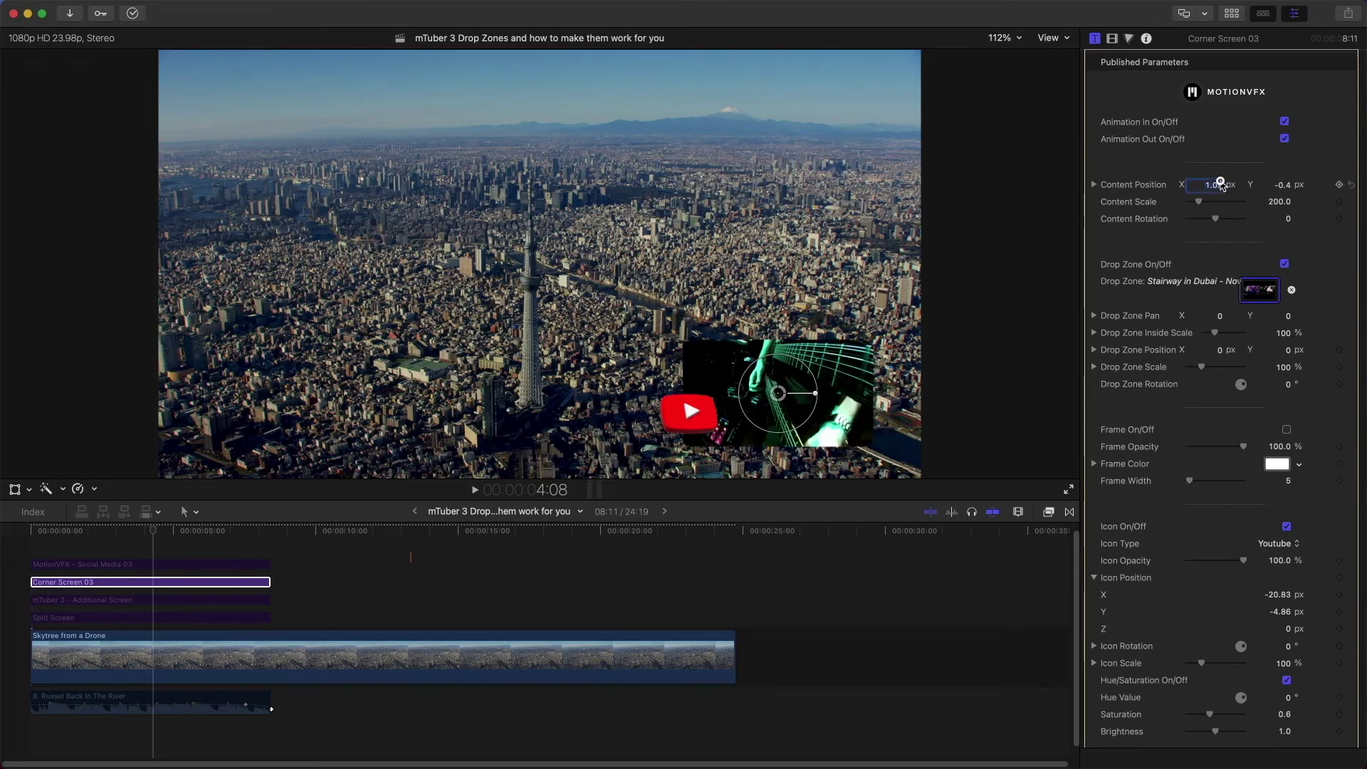
pyautogui.write('1')
pyautogui.press('BackSpace')
pyautogui.write('20')
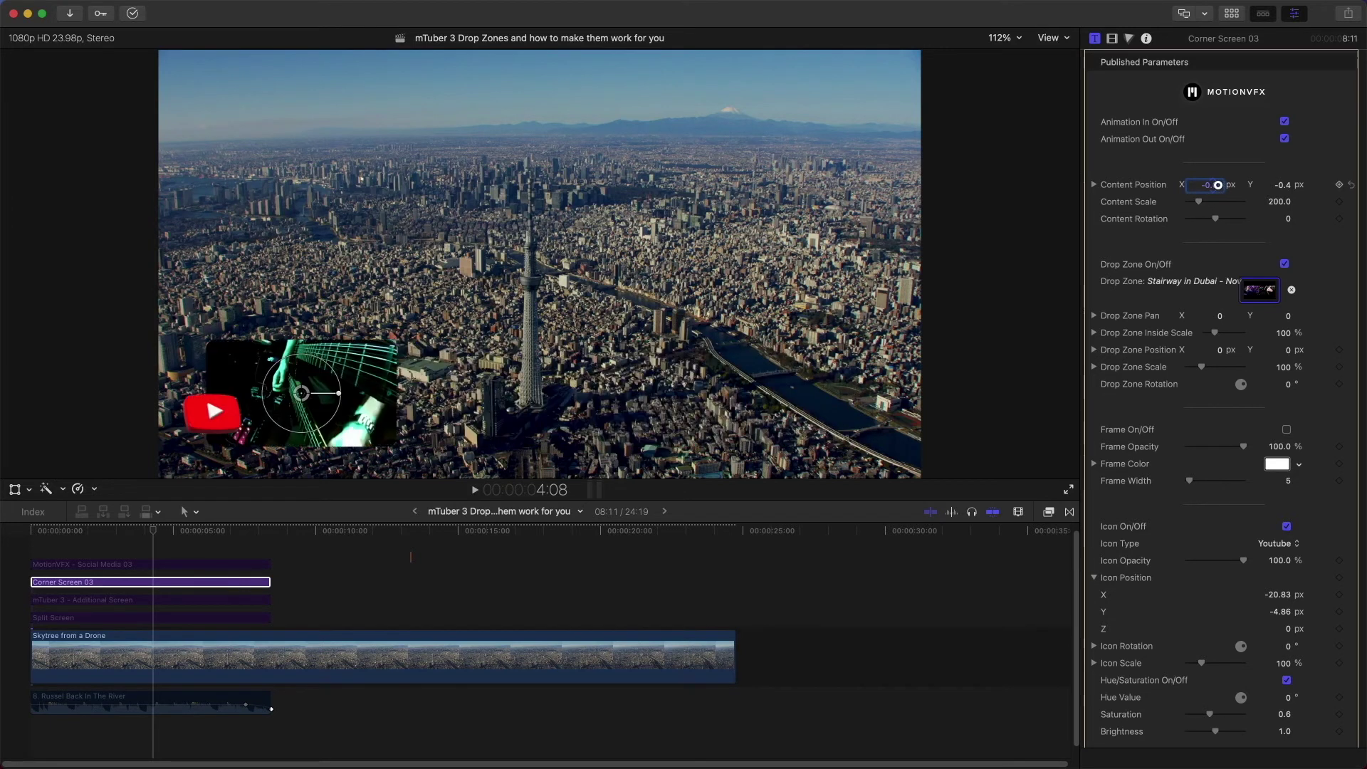
pyautogui.press('BackSpace')
pyautogui.press('BackSpace')
pyautogui.write('-10')
pyautogui.write('1000')
pyautogui.press('Return')
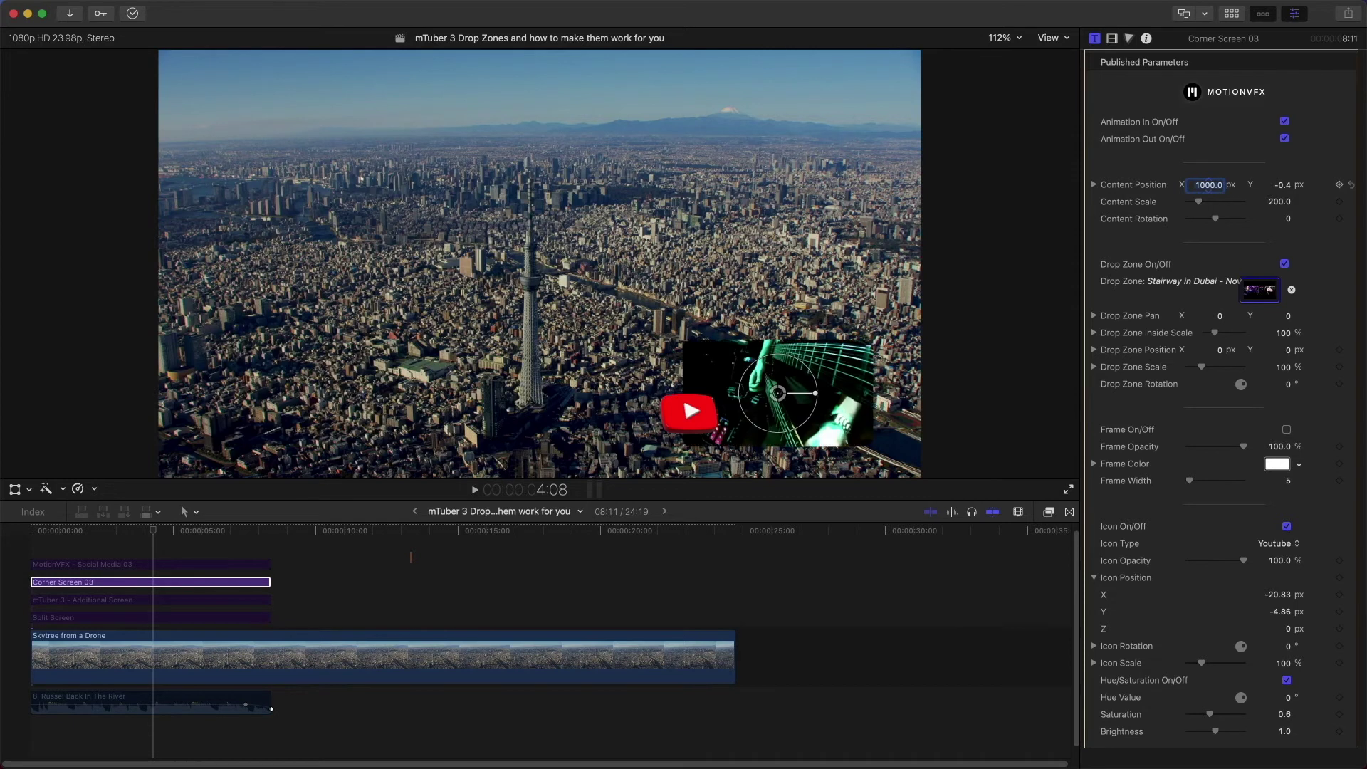
pyautogui.press('super+z')
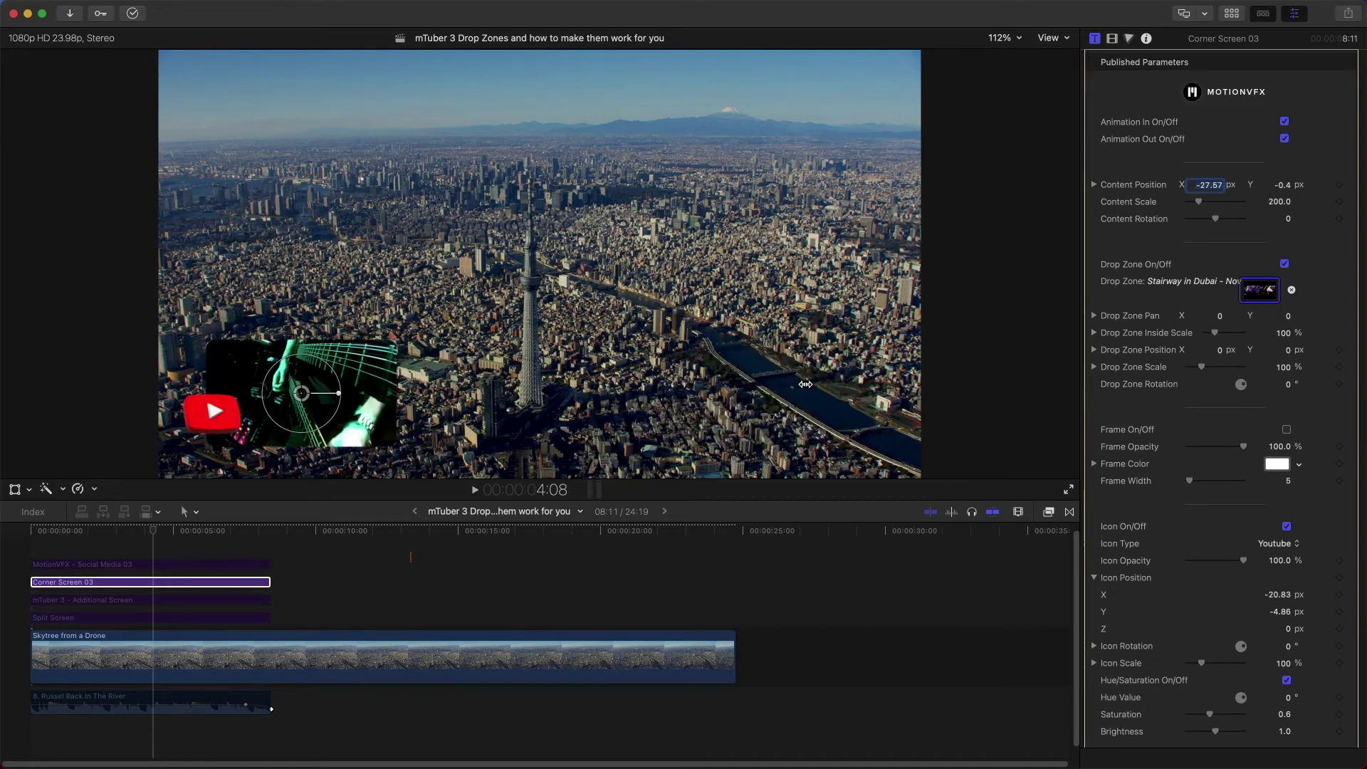
pyautogui.press('super+shift+z')
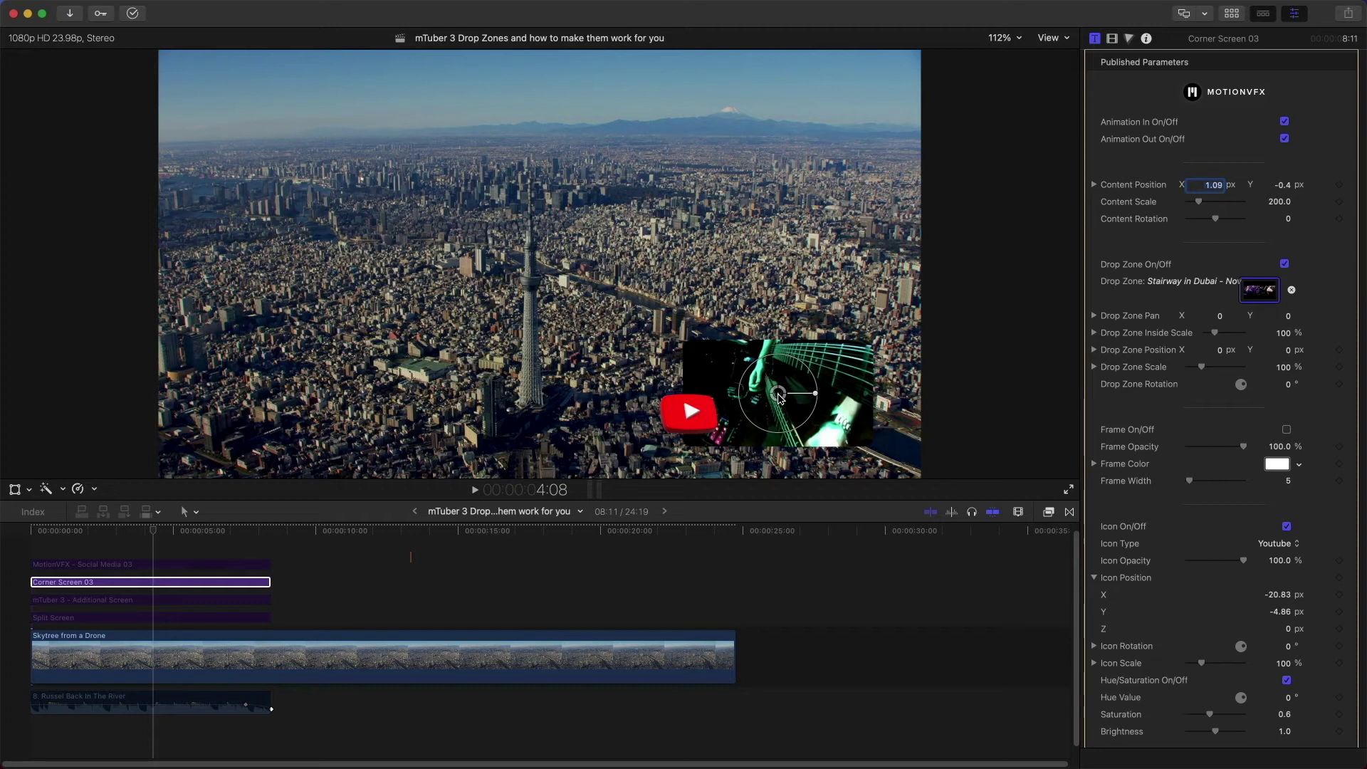
# Step: Place the corner screen in the frame's upper-left corner at Content Position -0.72, 0.46
pyautogui.moveTo(779, 398)
pyautogui.mouseDown()
pyautogui.moveTo(743, 399)
pyautogui.moveTo(779, 396)
pyautogui.mouseUp()
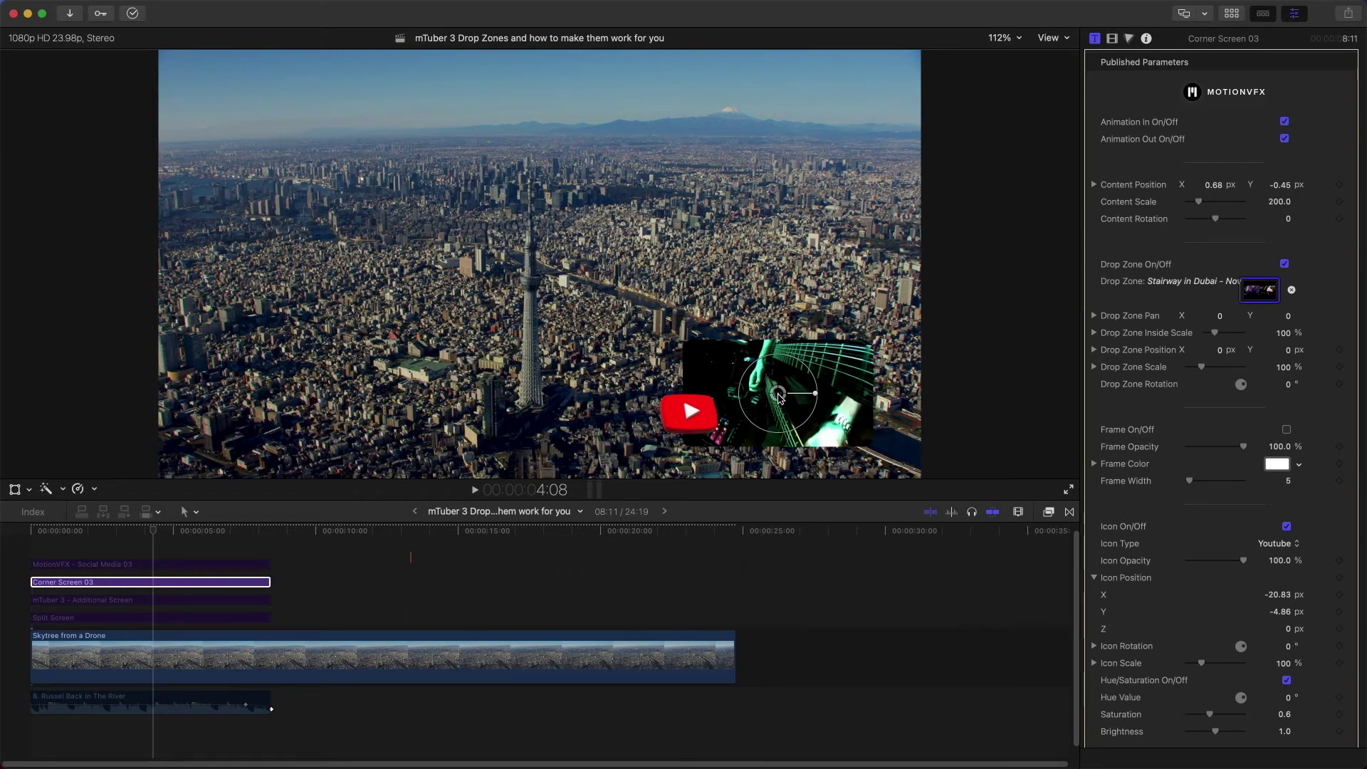
pyautogui.moveTo(780, 397); pyautogui.dragTo(780, 138)
pyautogui.press('super+z')
pyautogui.press('super+z')
pyautogui.moveTo(476, 417); pyautogui.dragTo(169, 67)
pyautogui.moveTo(263, 132)
pyautogui.mouseDown()
pyautogui.moveTo(277, 146)
pyautogui.moveTo(278, 122)
pyautogui.mouseUp()
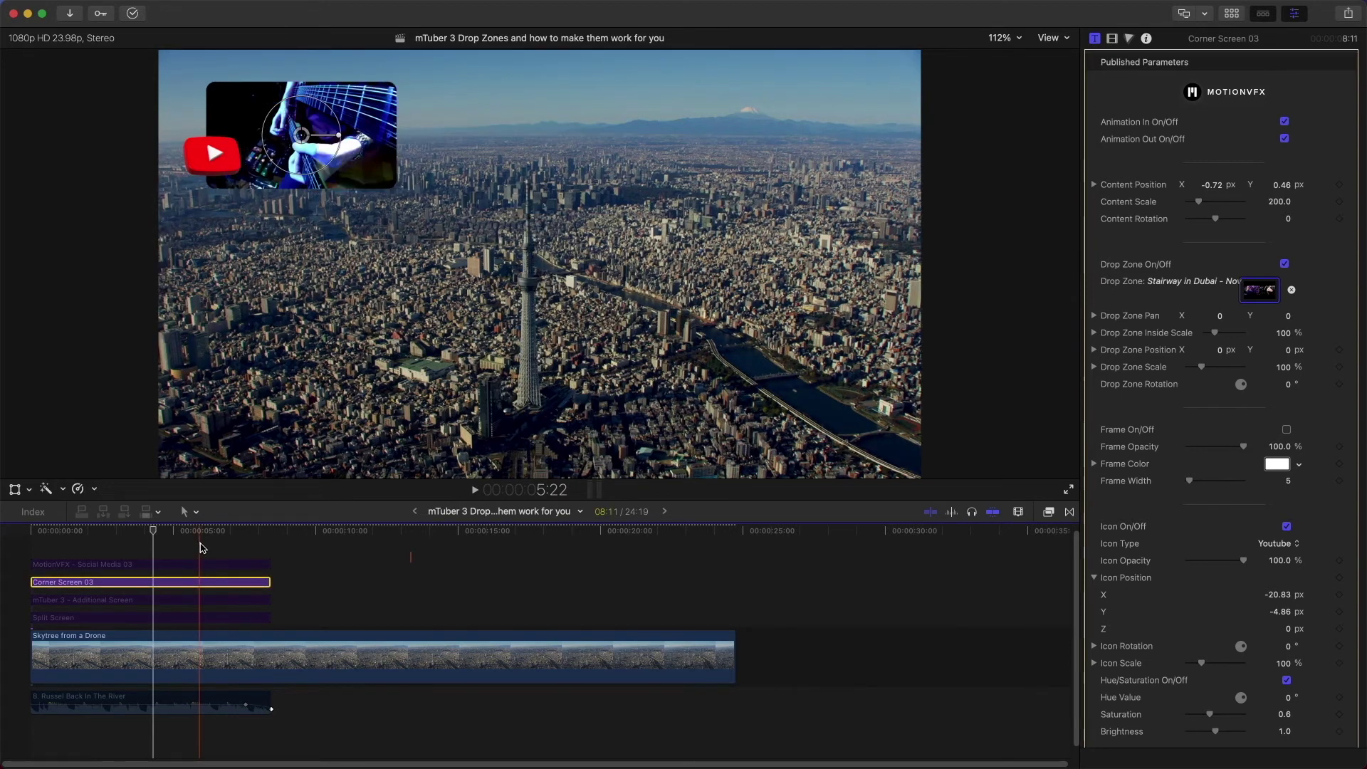
# Step: Disable the Corner Screen 03 title and enable the MotionVFX - Social Media 03 title
pyautogui.click(166, 582)
pyautogui.press('v')
pyautogui.click(166, 565)
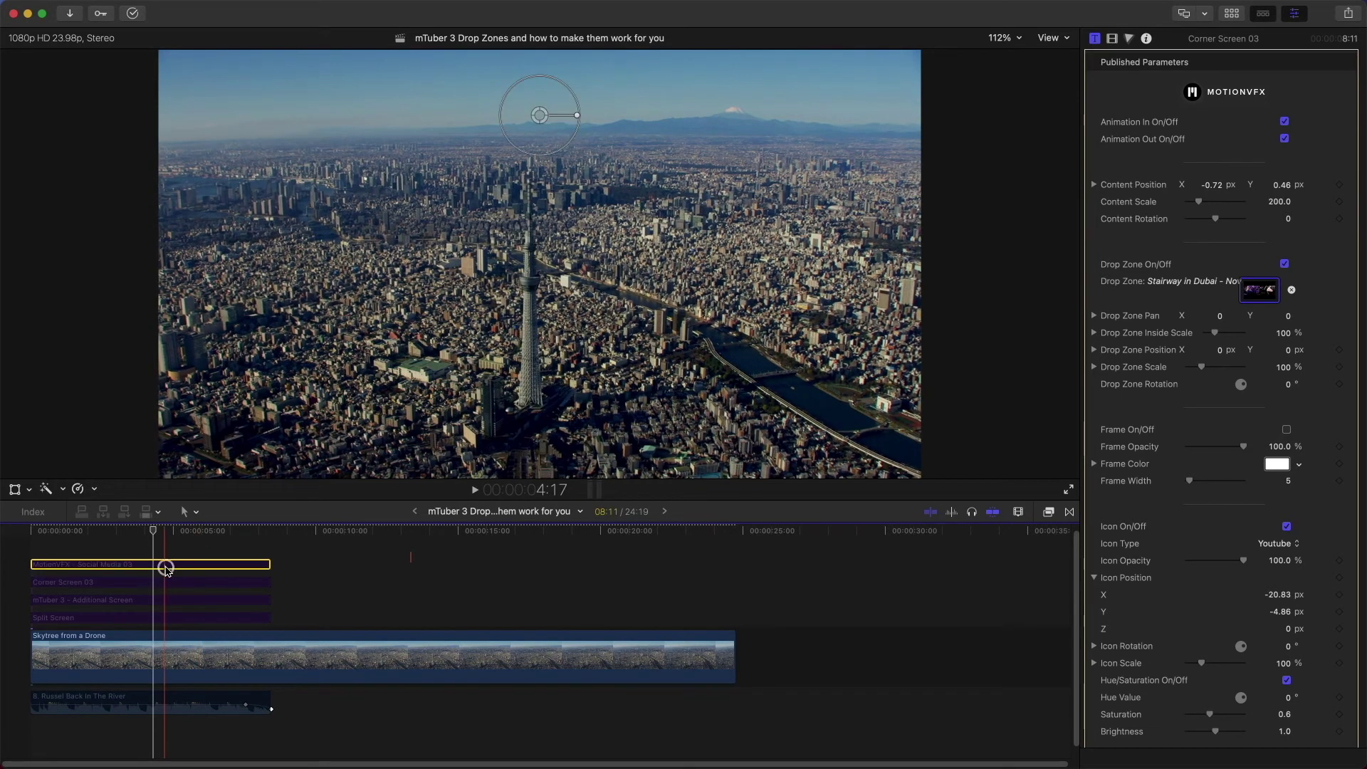
pyautogui.press('v')
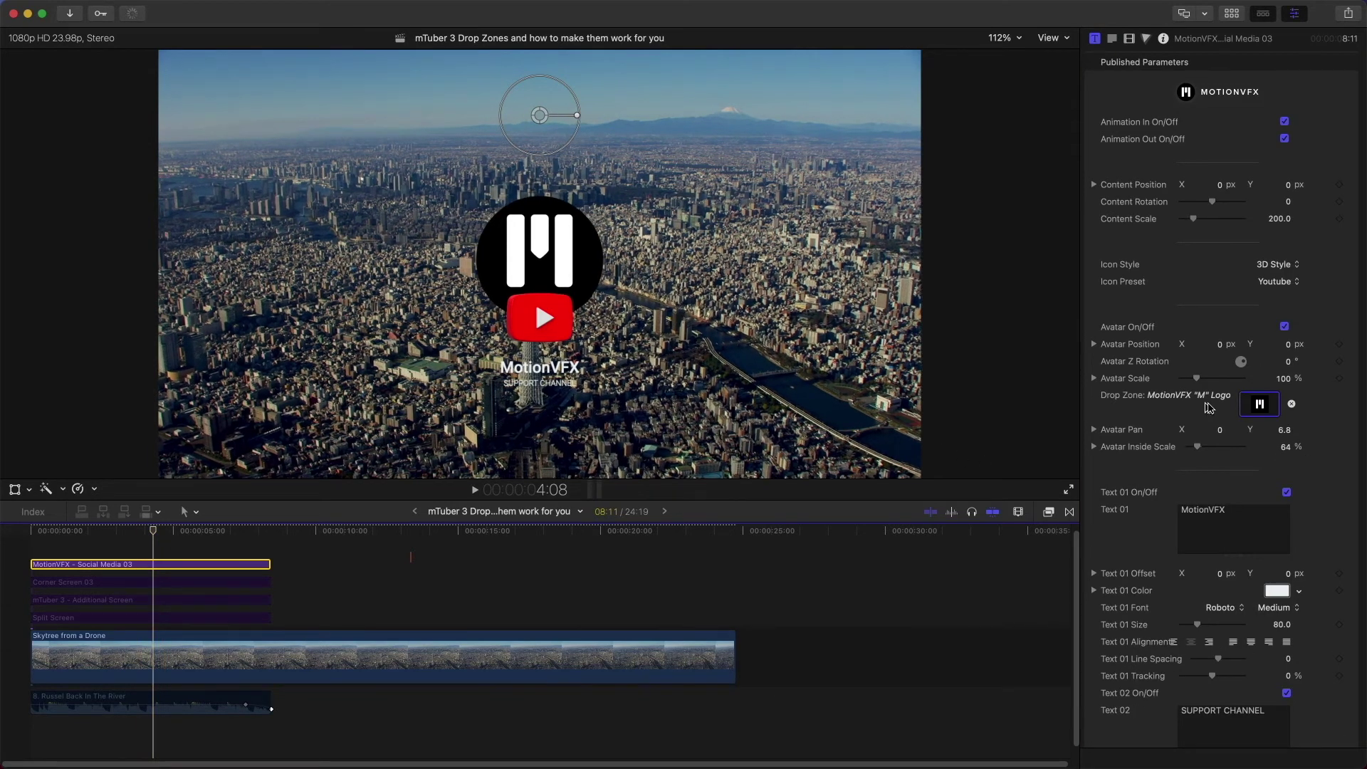
# Step: Clear the logo source from the Social Media 03 avatar drop zone and select the Help Desk Team photo in the browser
pyautogui.click(1292, 403)
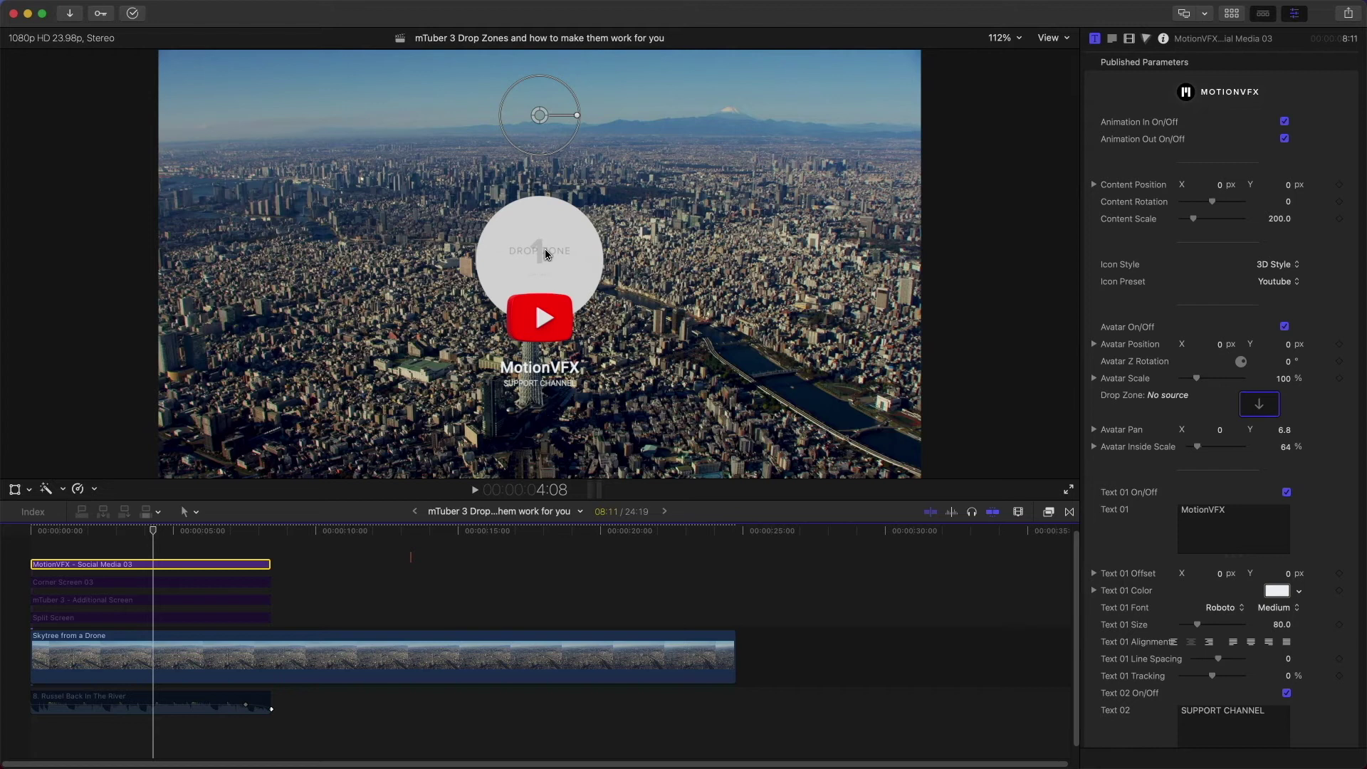
pyautogui.press('ctrl+super+1')
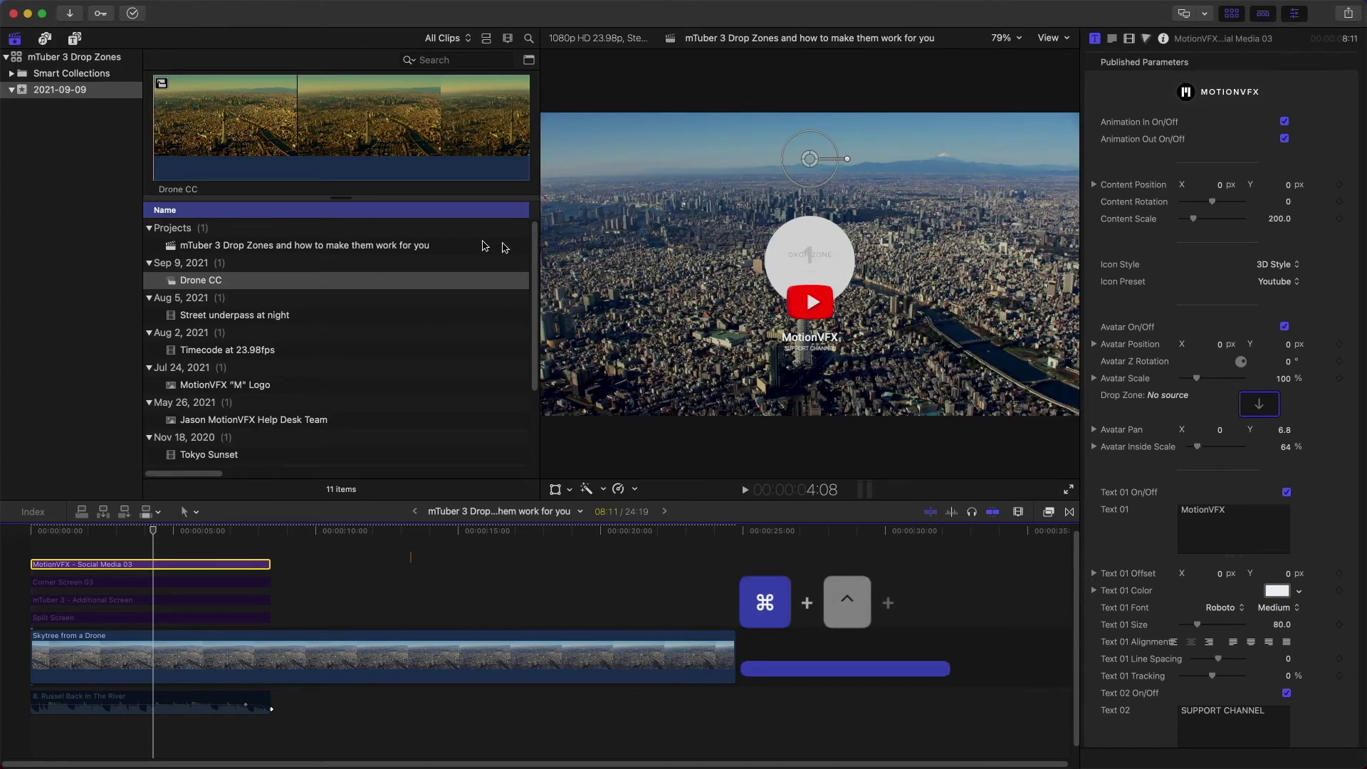
pyautogui.scroll(-3, 250, 396)
pyautogui.scroll(-1, 250, 396)
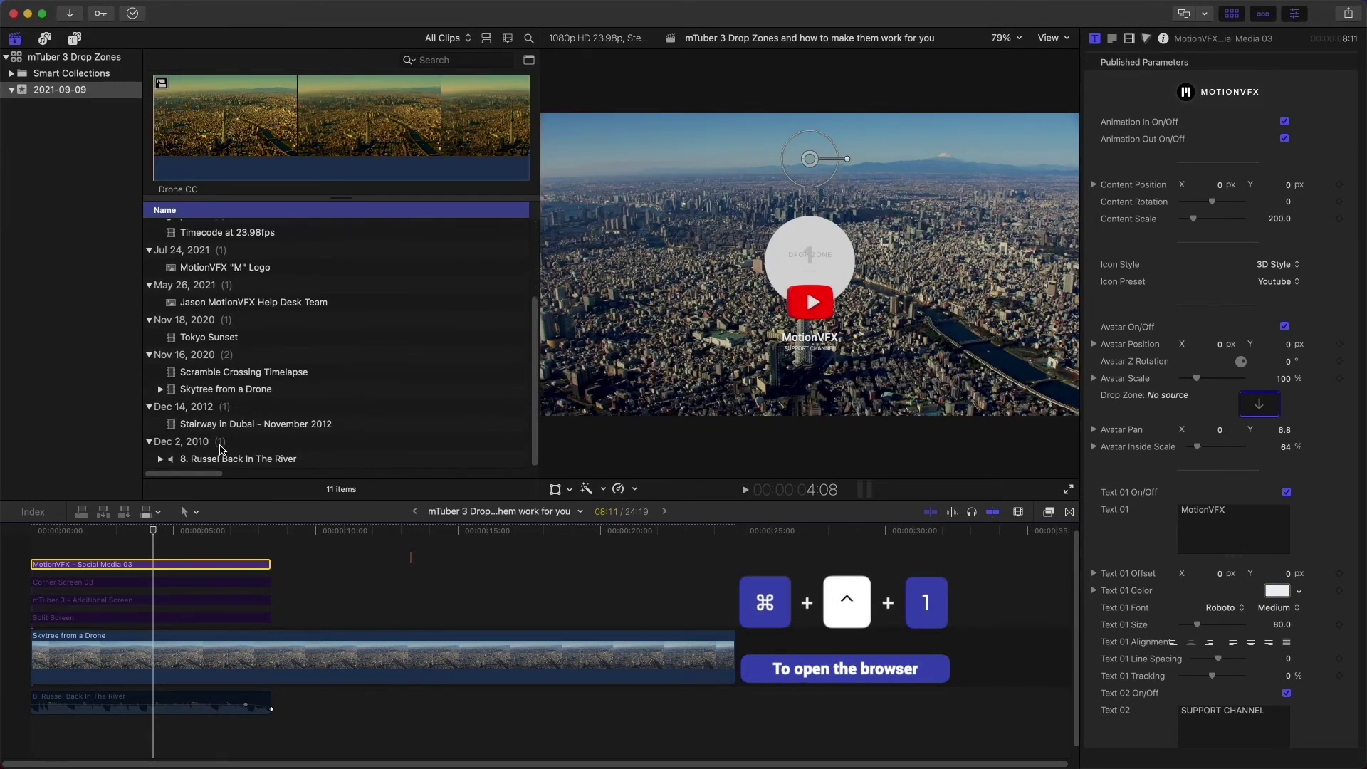
pyautogui.scroll(1, 222, 353)
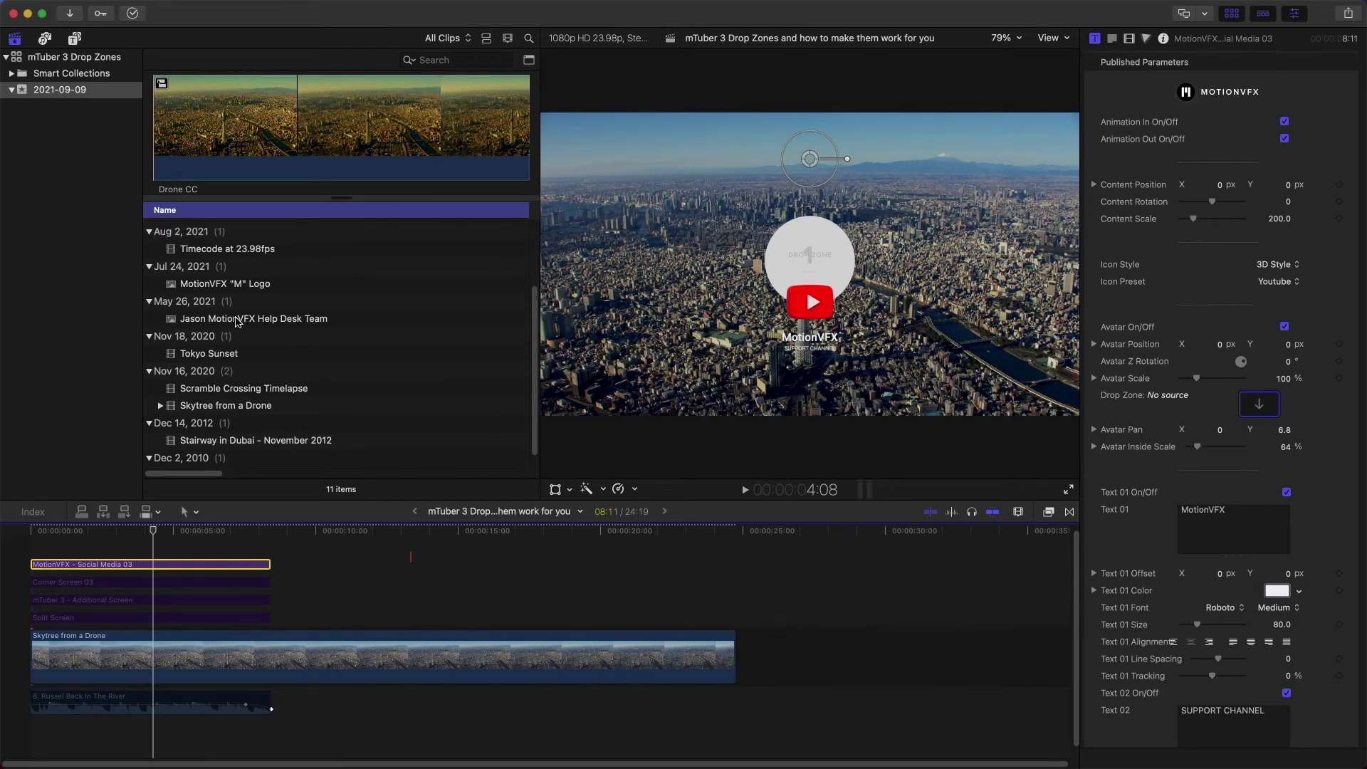
pyautogui.click(237, 319)
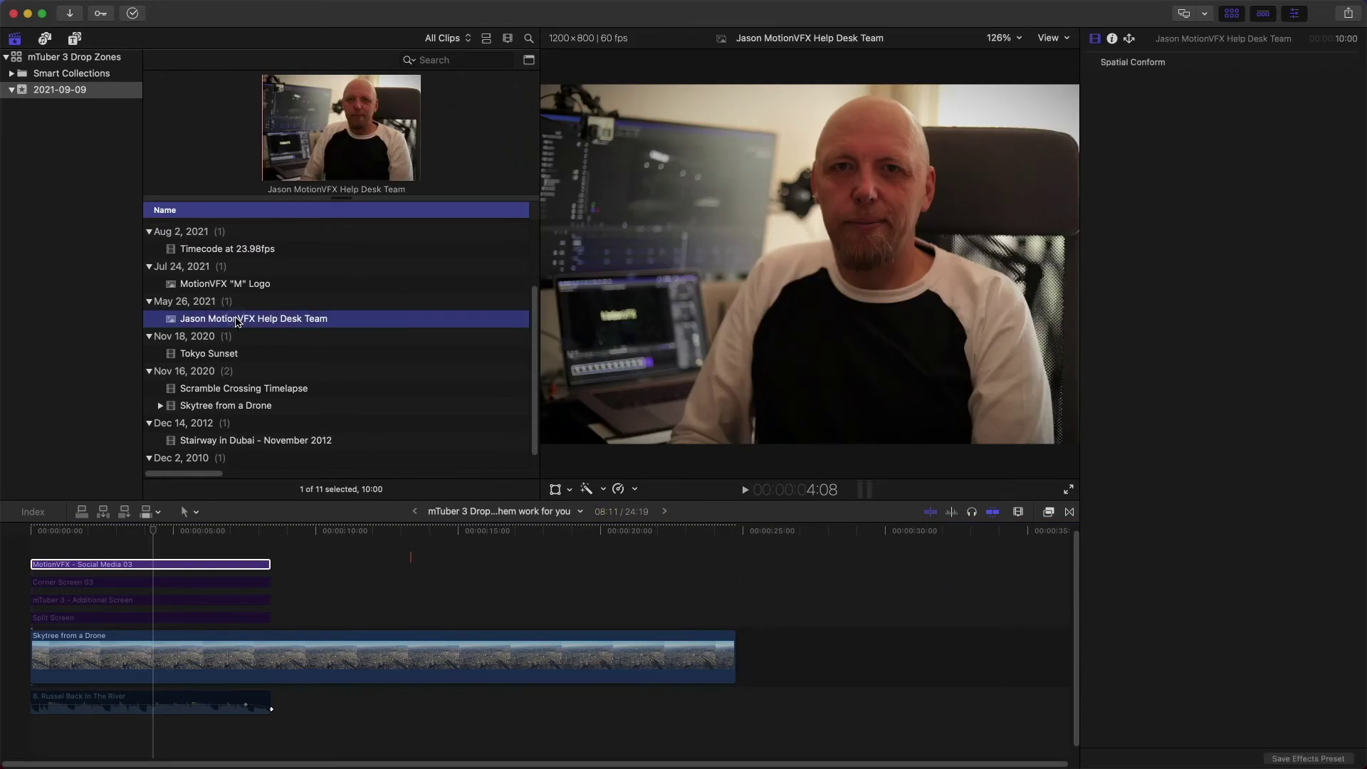
# Step: Apply the Help Desk Team photo to the Social Media 03 title's avatar drop zone and hide the browser
pyautogui.click(140, 567)
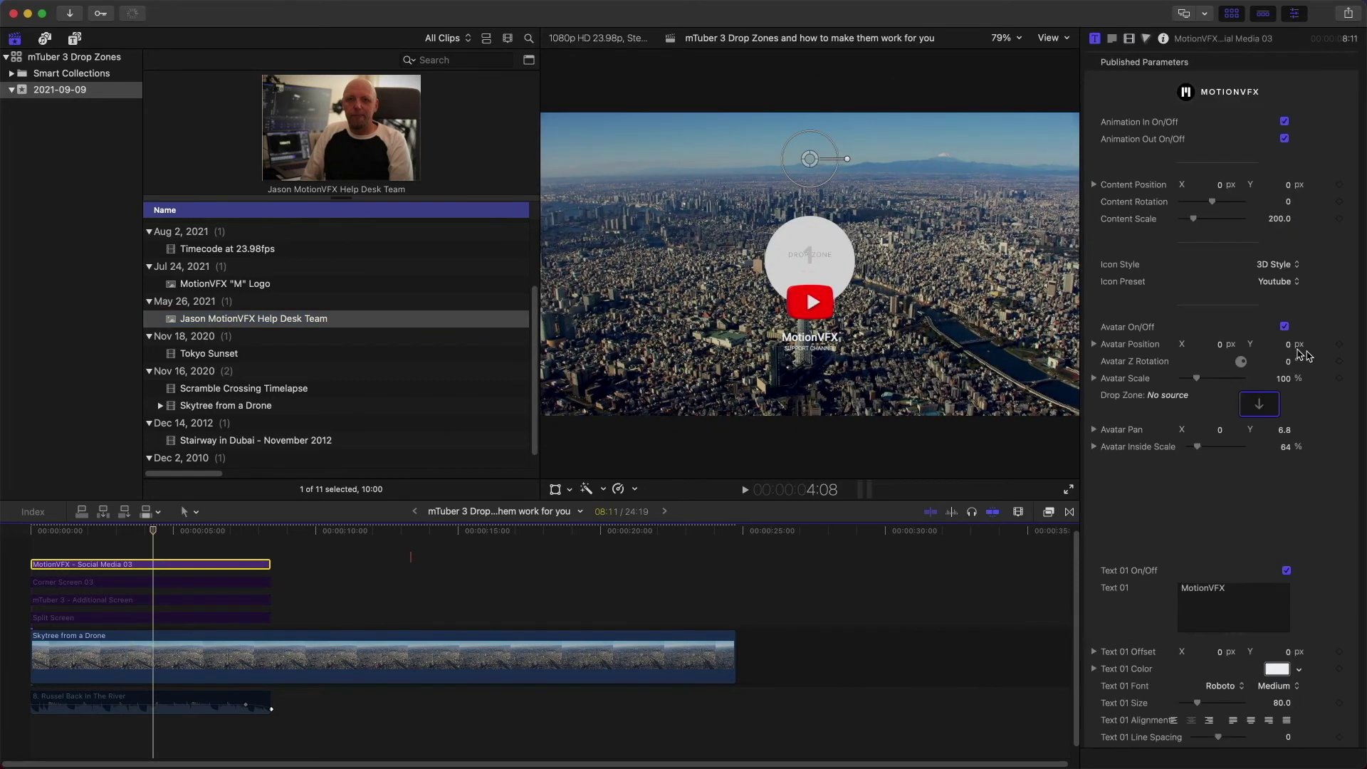
pyautogui.click(1271, 409)
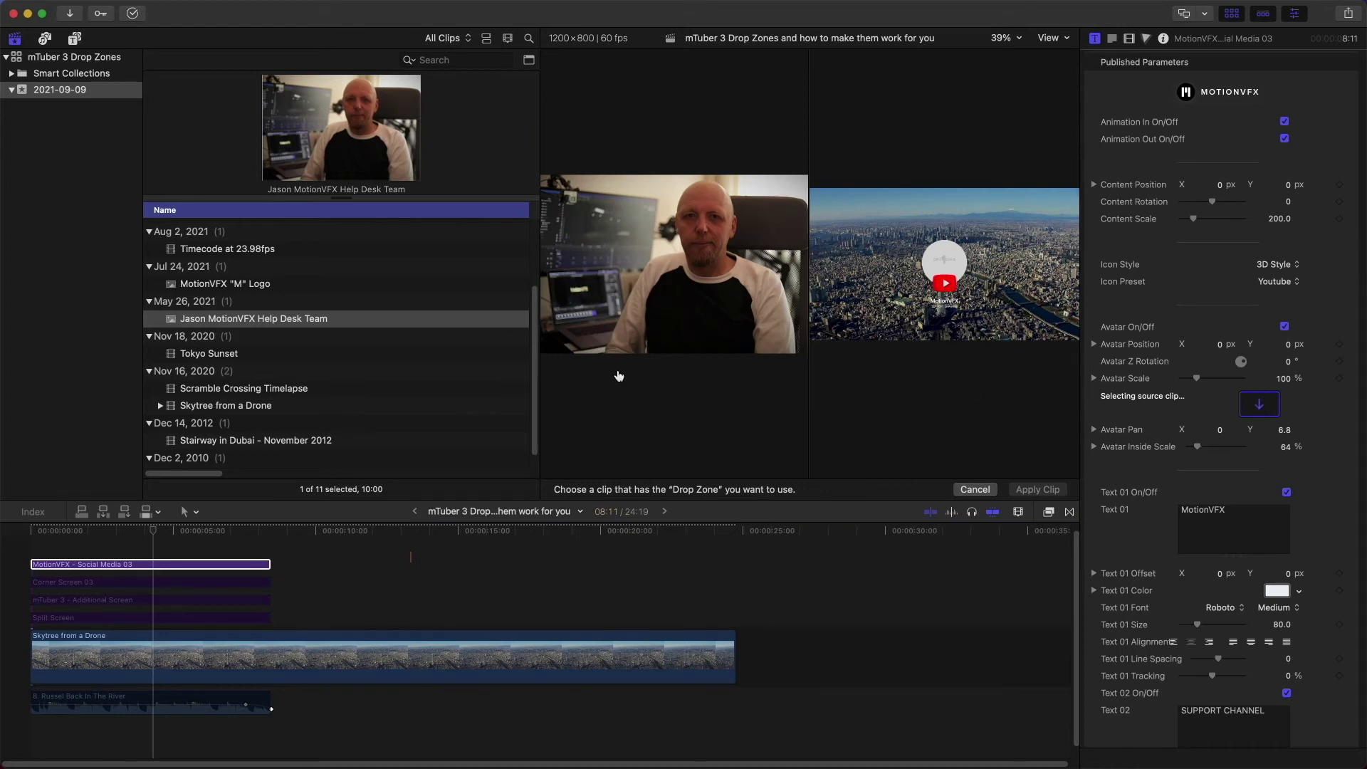
pyautogui.click(178, 324)
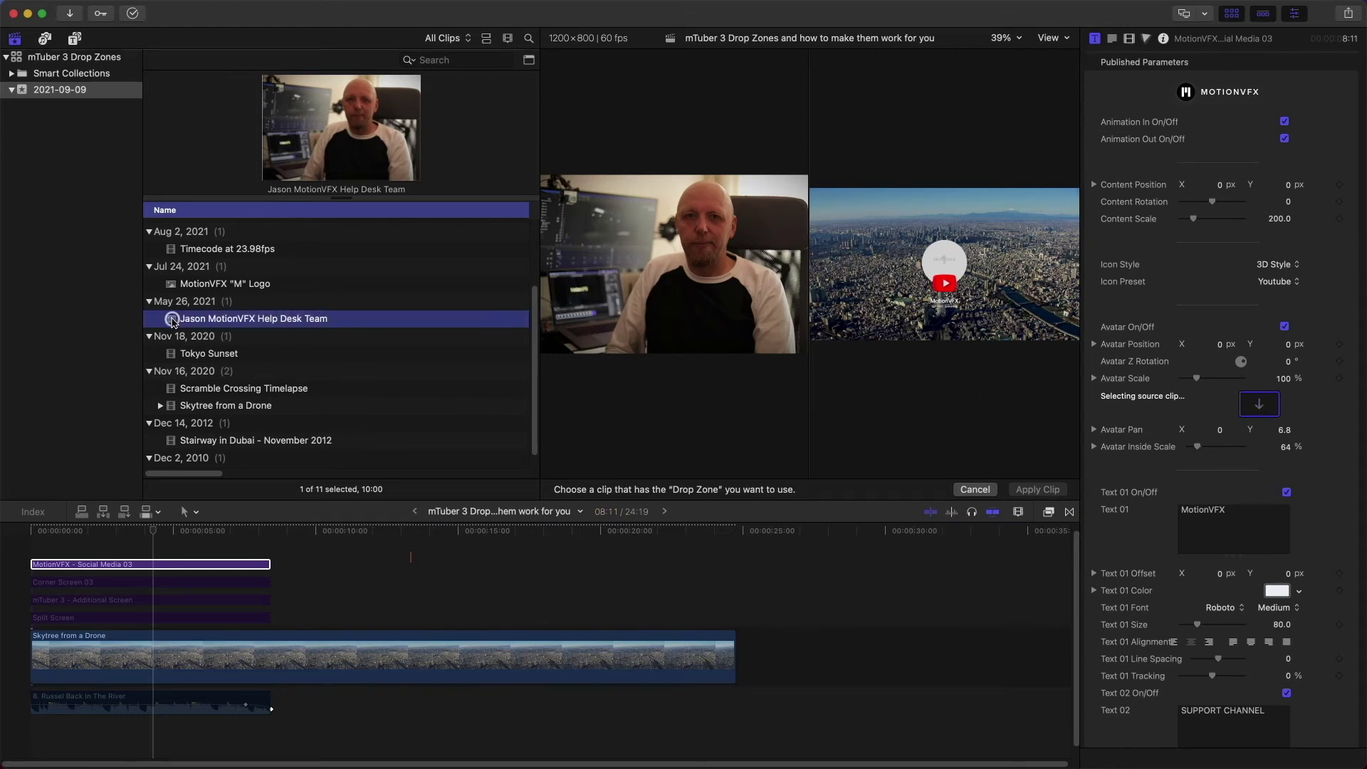
pyautogui.click(262, 130)
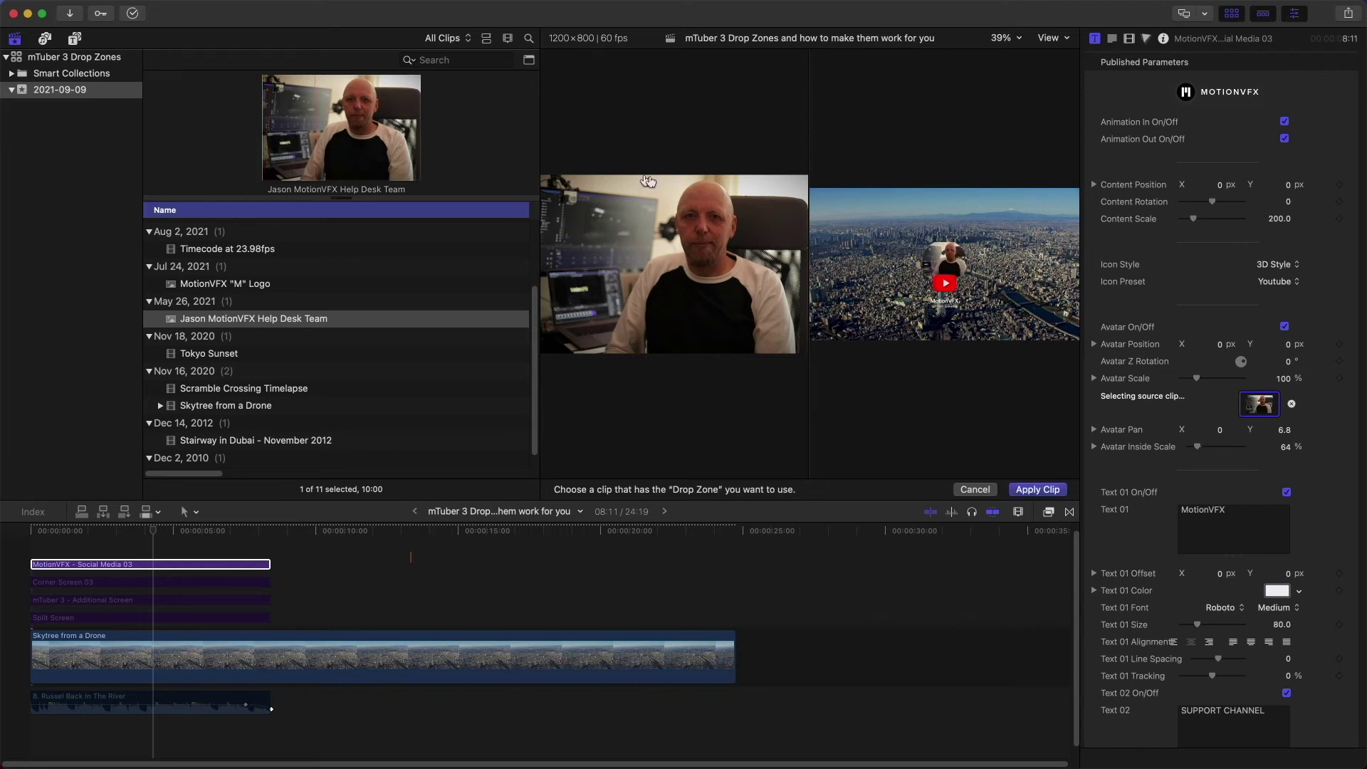
pyautogui.click(1052, 491)
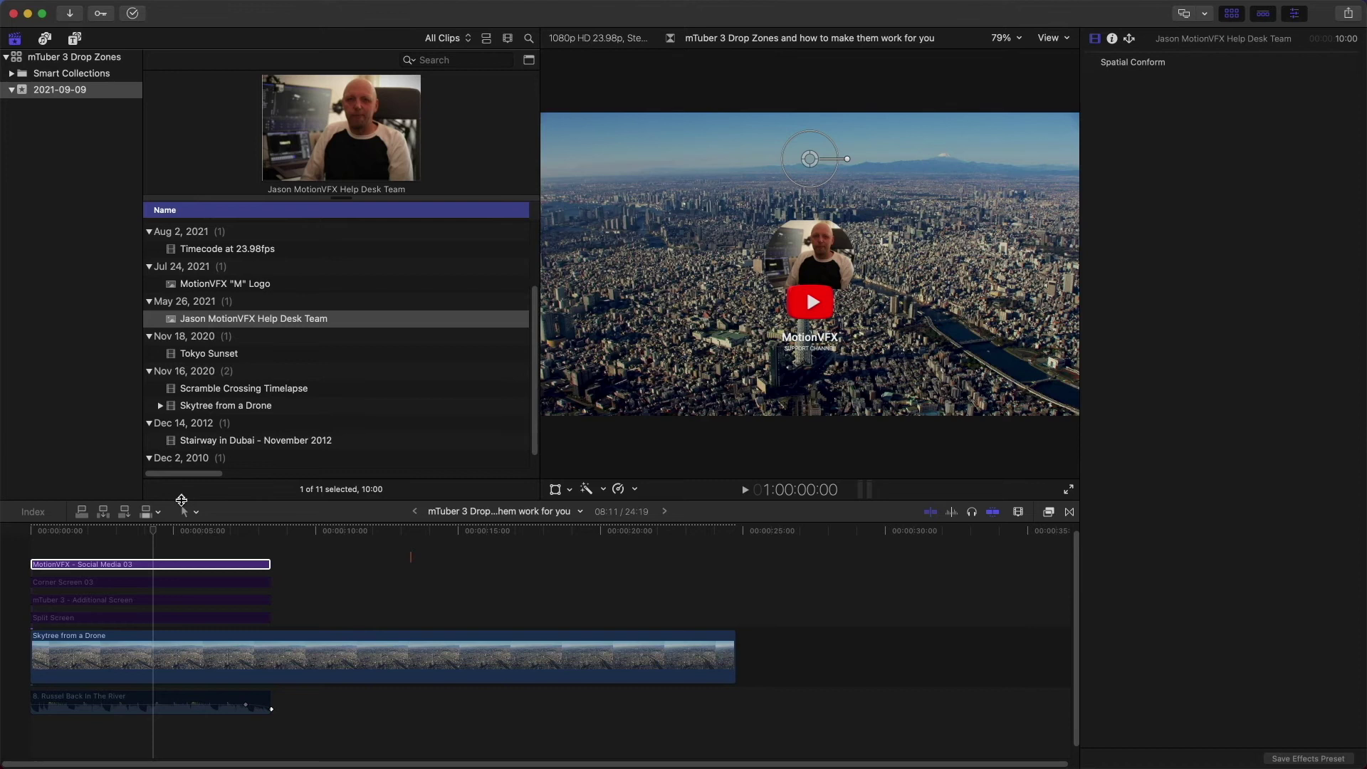
pyautogui.click(160, 564)
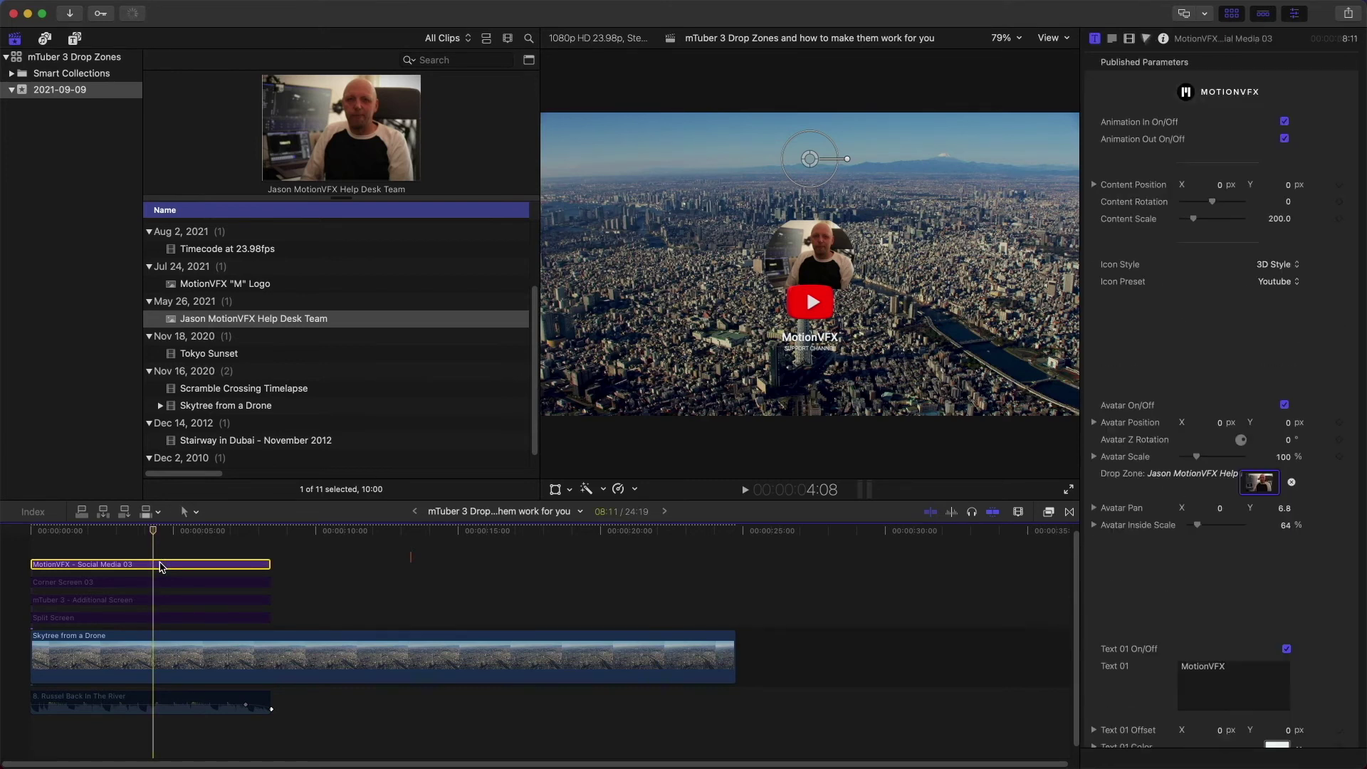
pyautogui.press('ctrl+super+1')
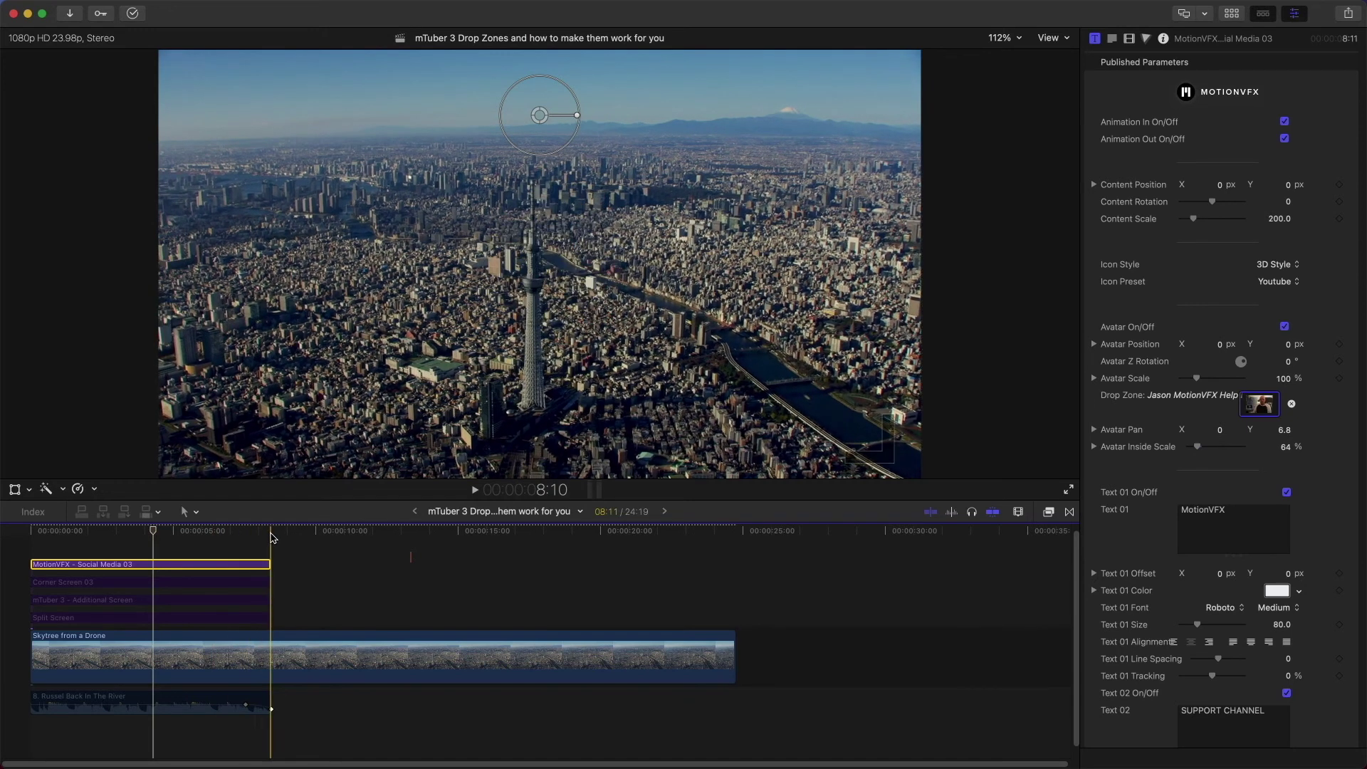
# Step: Trim the end of the Skytree from a Drone clip to the end of the titles at 8:11
pyautogui.click(277, 674)
pyautogui.hotkey('alt', ']')
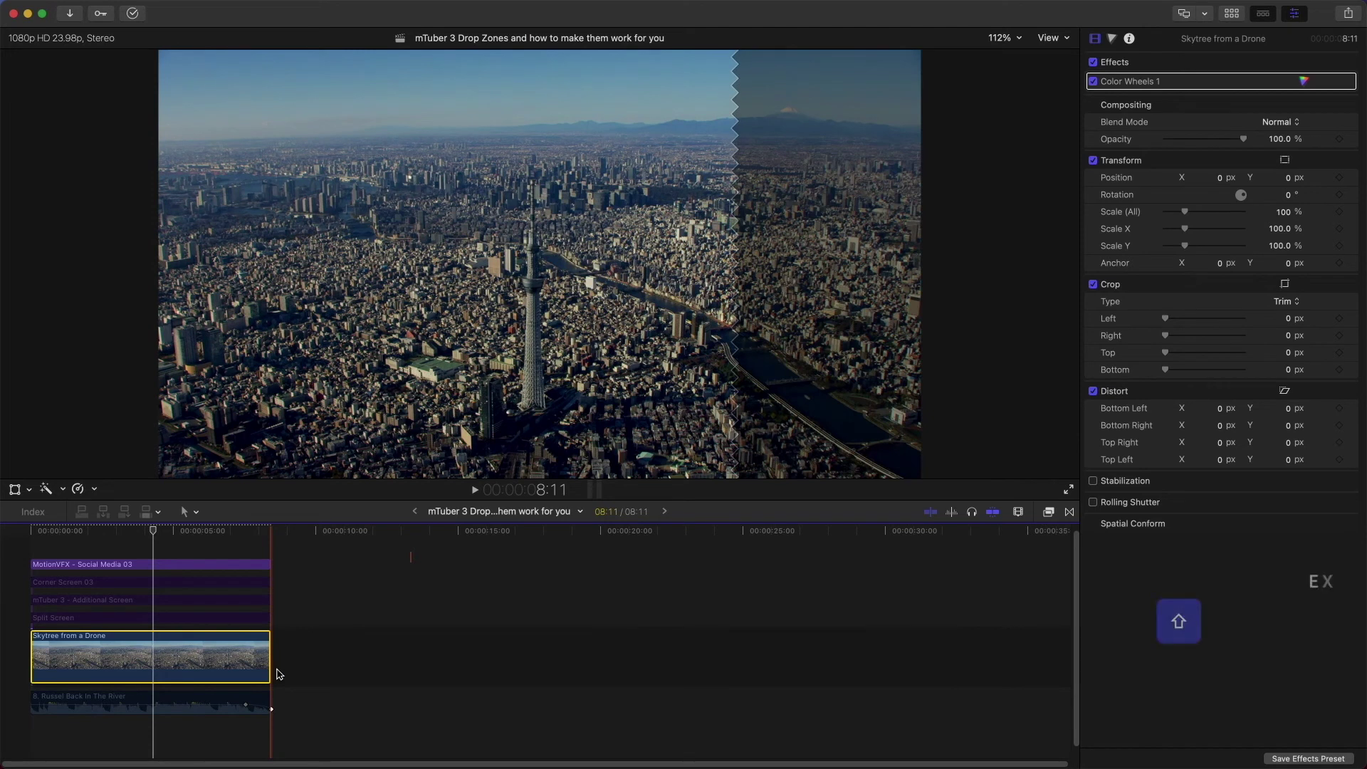
pyautogui.hotkey('shift', 'z')
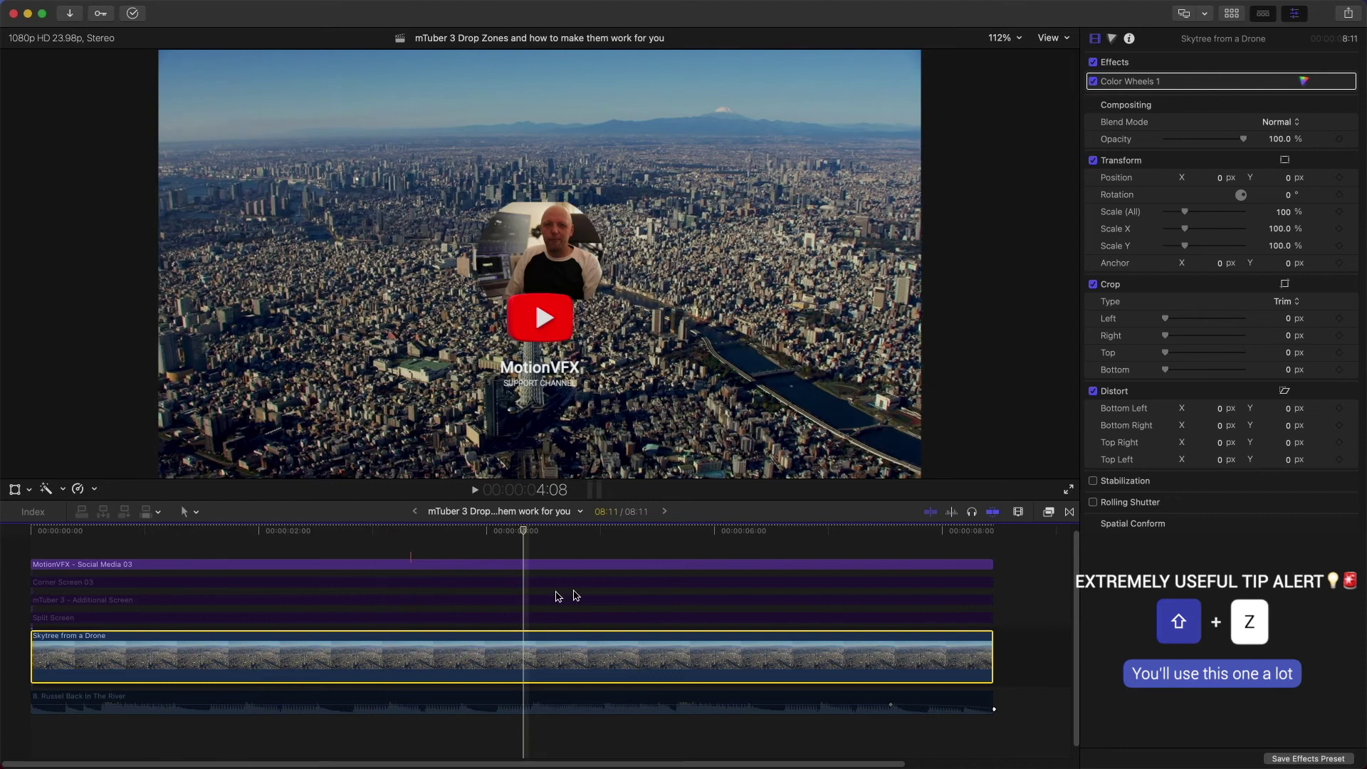
# Step: Select the MotionVFX - Social Media 03 title and set its Avatar Inside Scale to 80%
pyautogui.press('super+minus')
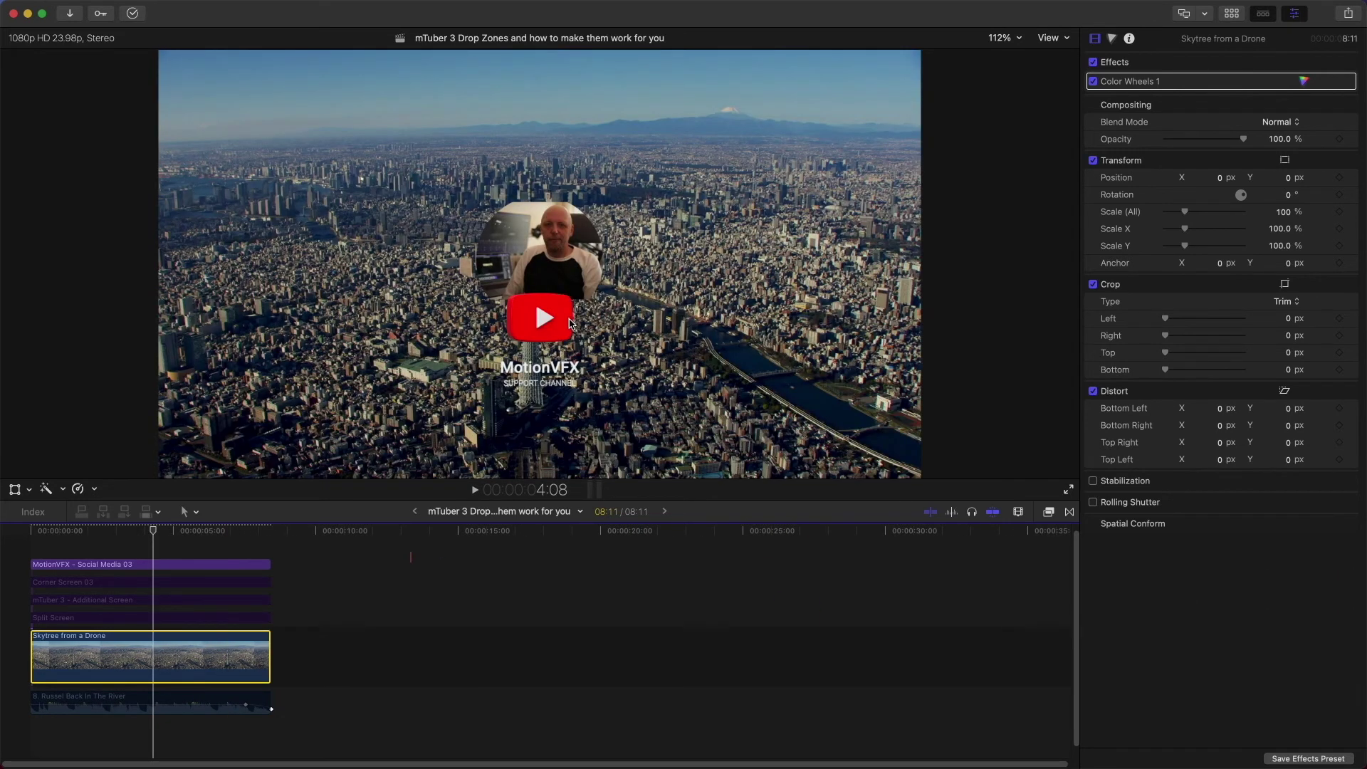
pyautogui.hotkey('shift', 'z')
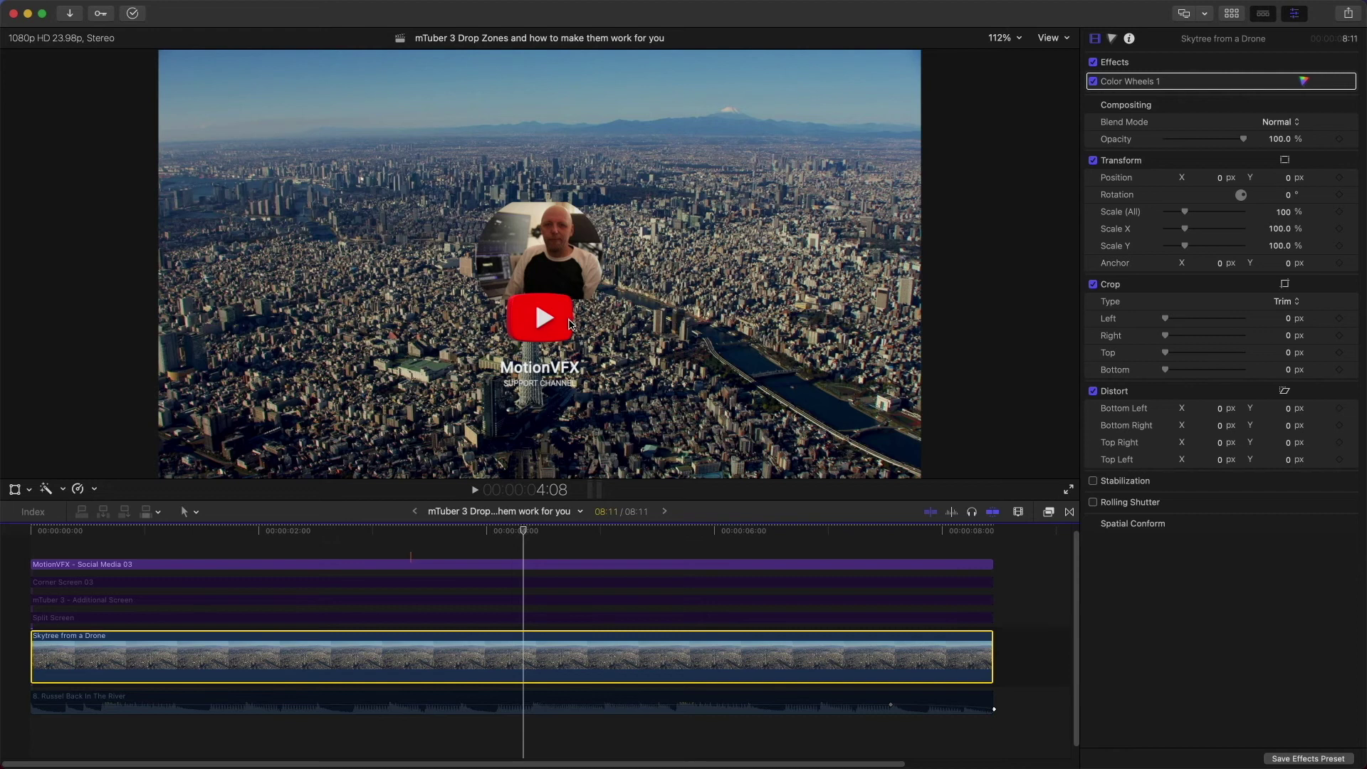
pyautogui.click(521, 564)
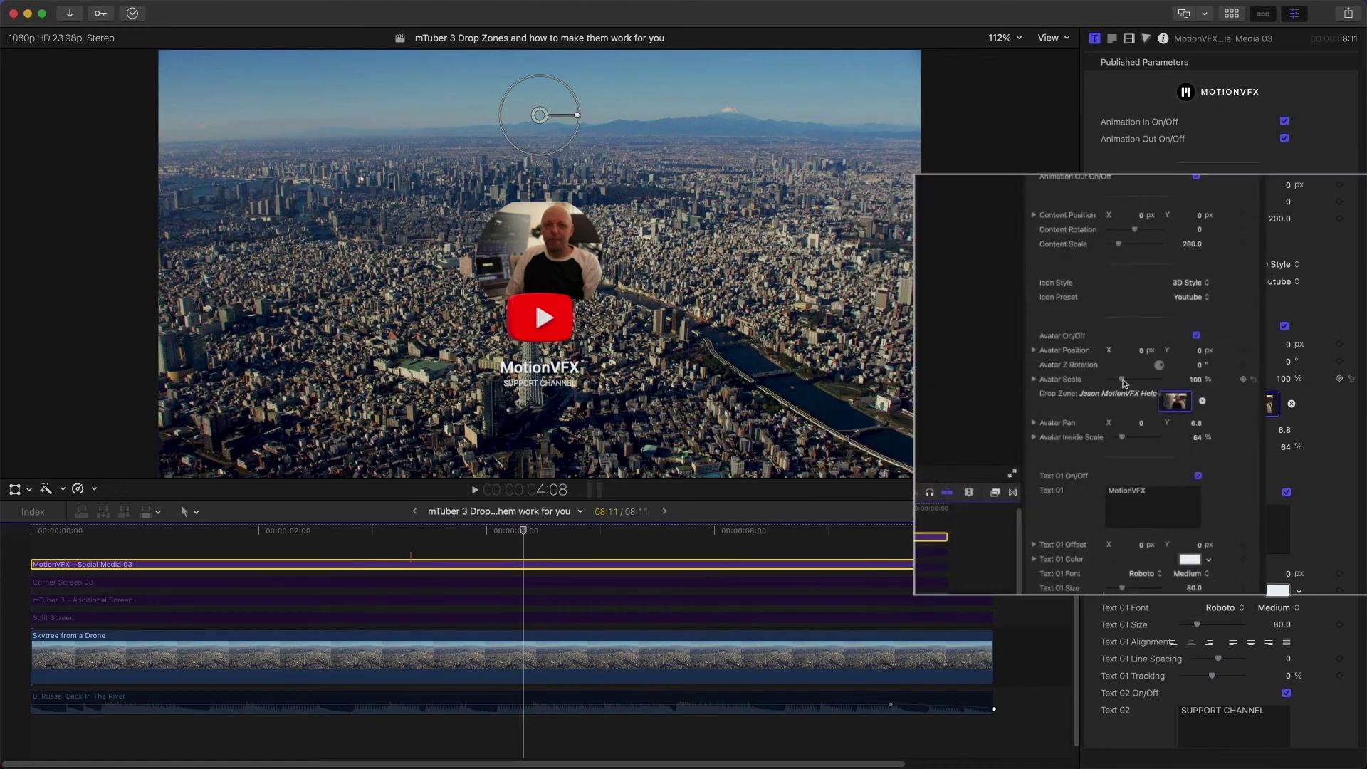
pyautogui.moveTo(1232, 382)
pyautogui.mouseDown()
pyautogui.moveTo(1282, 379)
pyautogui.moveTo(1199, 389)
pyautogui.mouseUp()
pyautogui.click(1198, 448)
pyautogui.moveTo(1198, 447); pyautogui.dragTo(1201, 447)
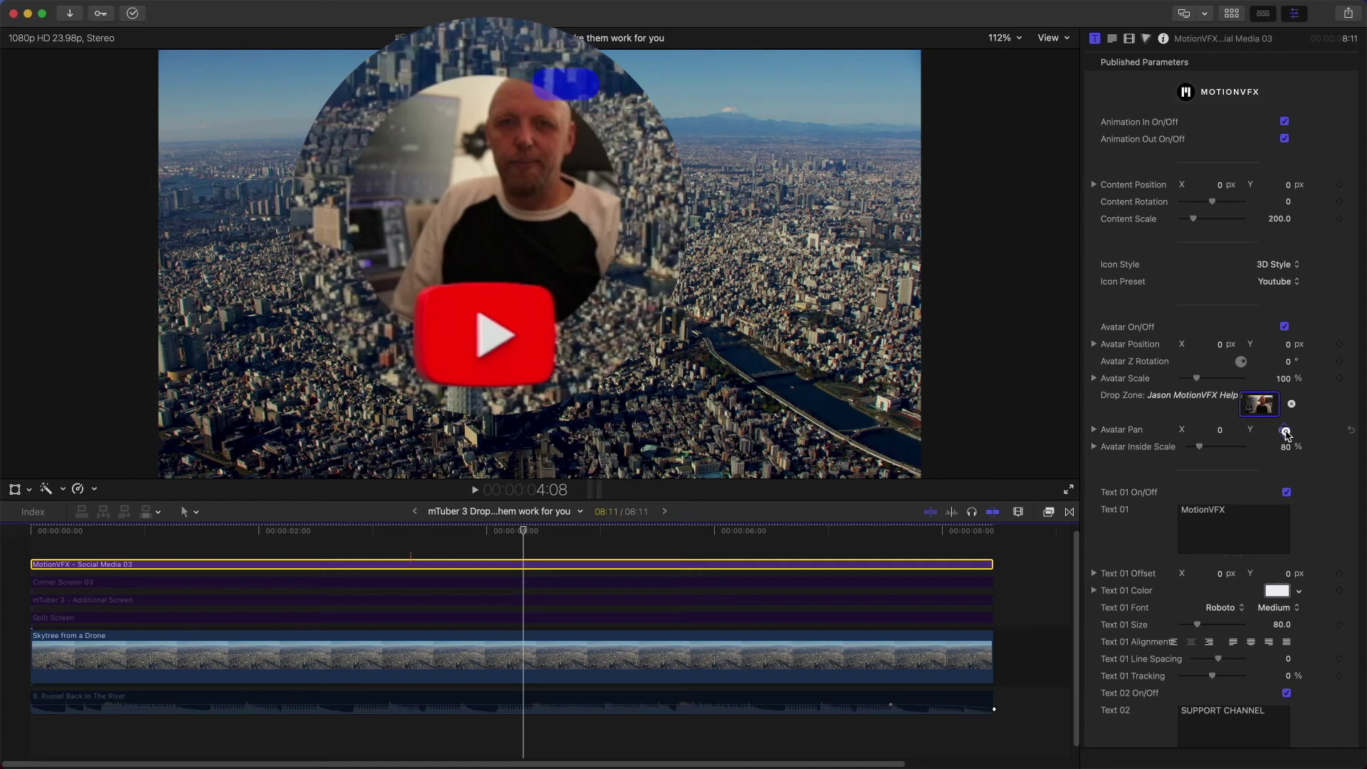
# Step: Shift the photo inside the Social Media 03 avatar by setting Avatar Pan to X -16.8 and Y 1.9
pyautogui.click(1286, 431)
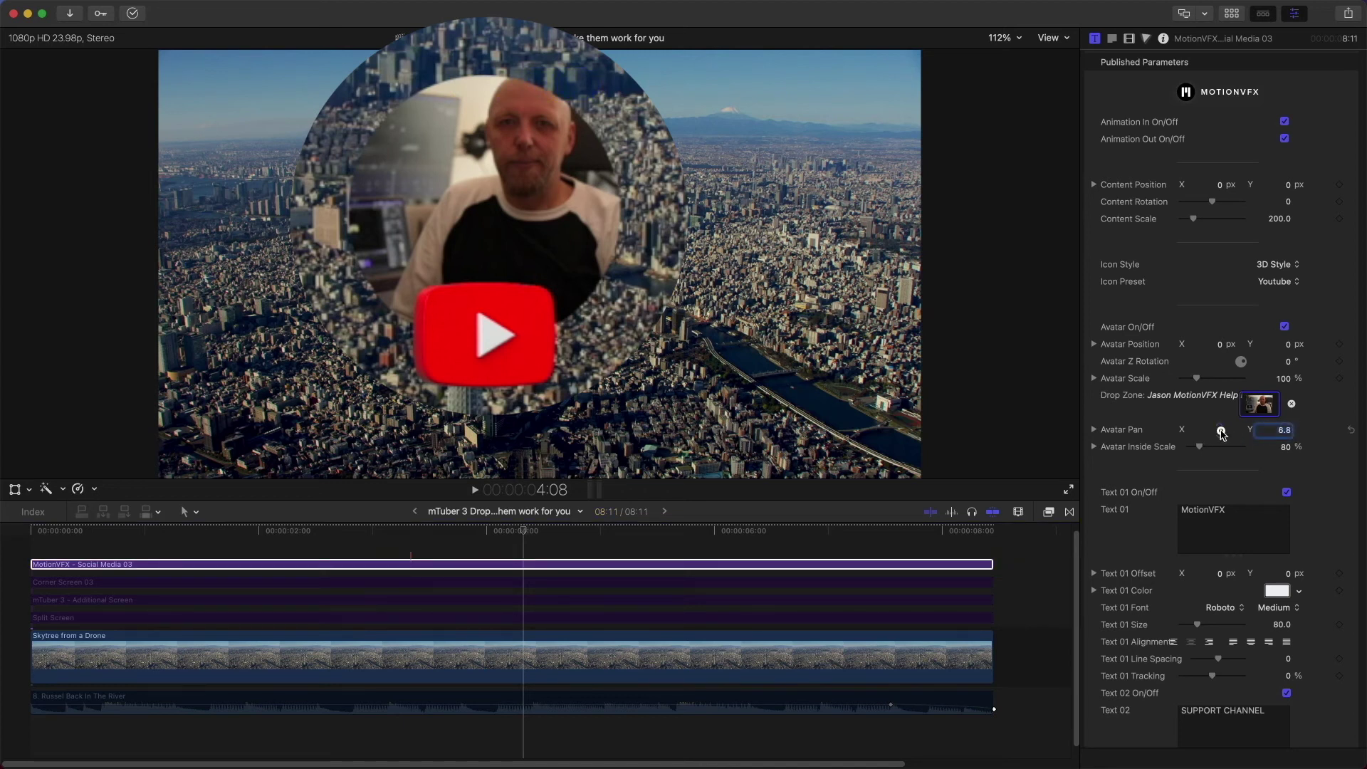
pyautogui.moveTo(1222, 436); pyautogui.dragTo(1195, 436)
pyautogui.moveTo(1286, 434); pyautogui.dragTo(1286, 432)
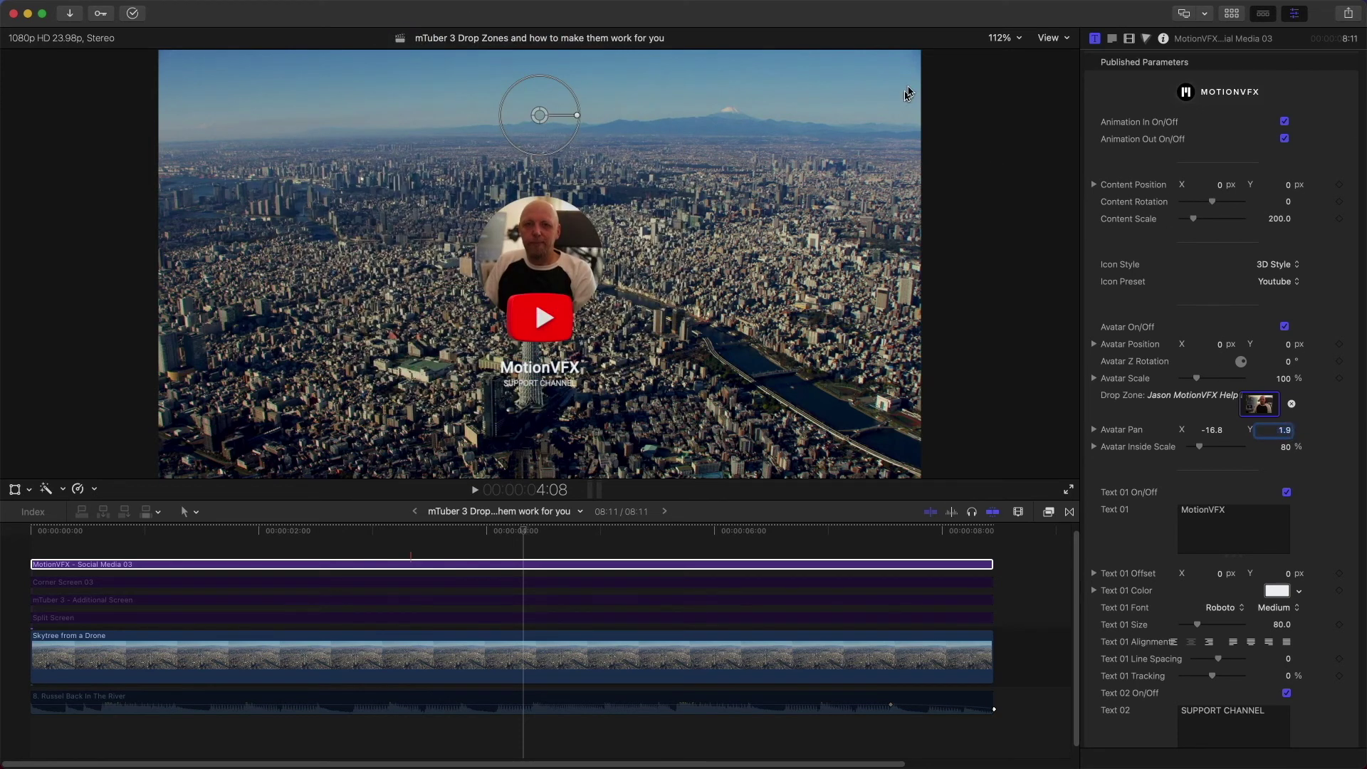
# Step: Enlarge the viewer to 400% around the avatar and fine-tune the Avatar Pan Y value to 2.2
pyautogui.click(1011, 38)
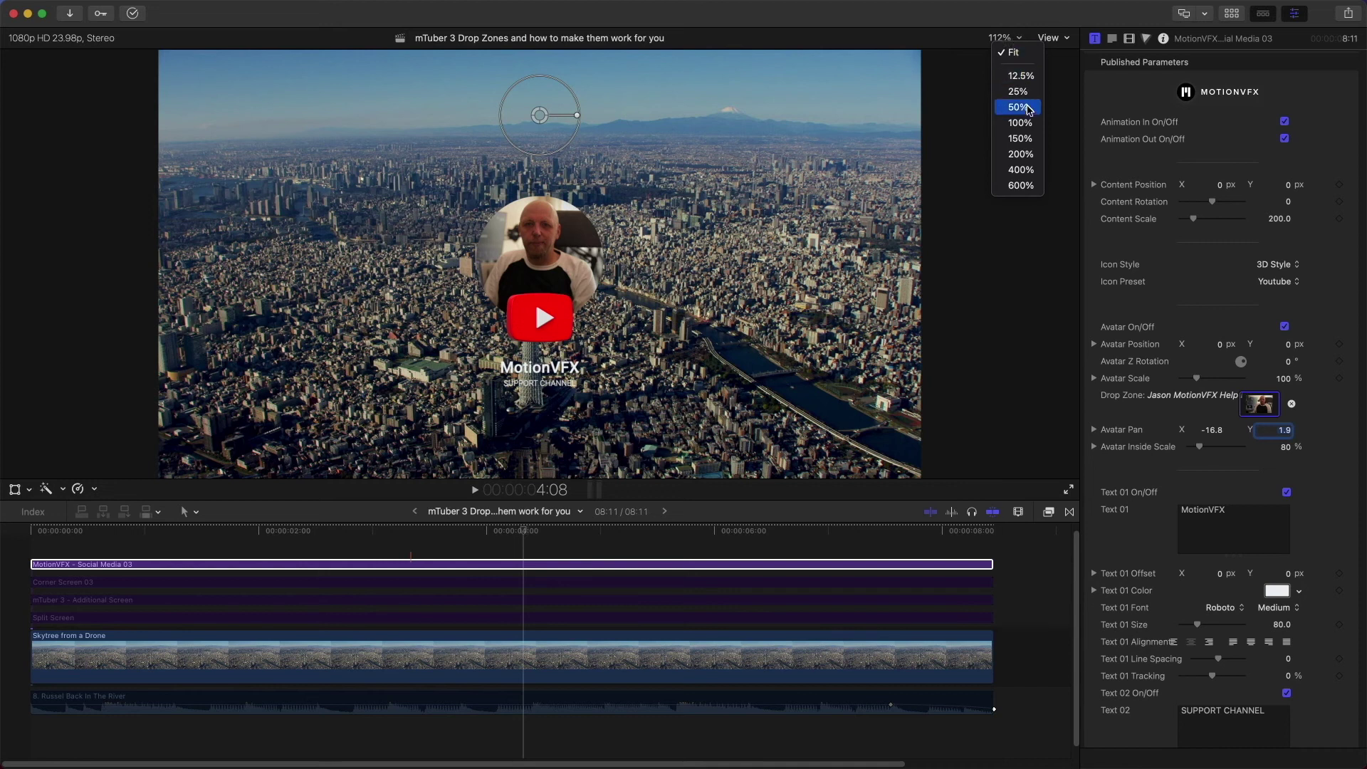
pyautogui.click(1022, 170)
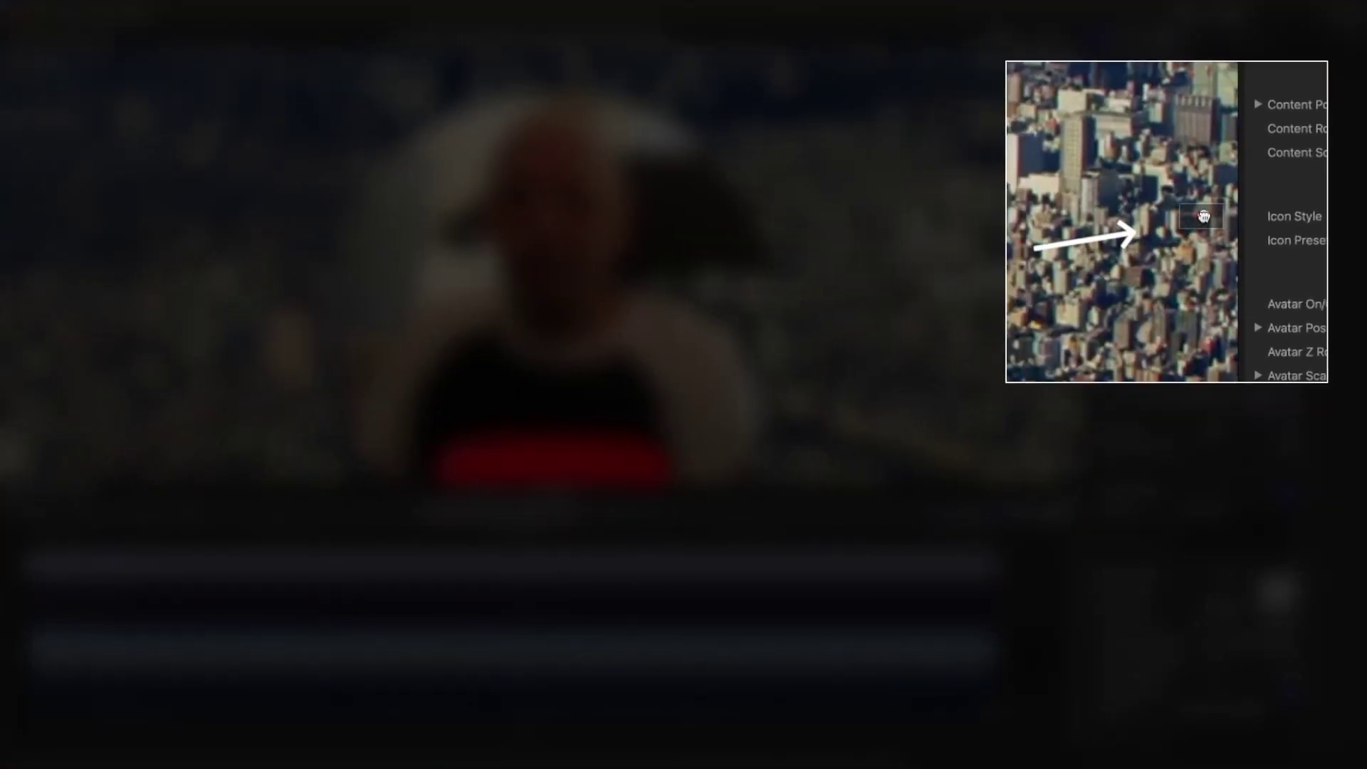
pyautogui.moveTo(1204, 216)
pyautogui.mouseDown()
pyautogui.moveTo(1190, 227)
pyautogui.moveTo(1206, 206)
pyautogui.moveTo(1216, 215)
pyautogui.moveTo(1057, 264)
pyautogui.mouseUp()
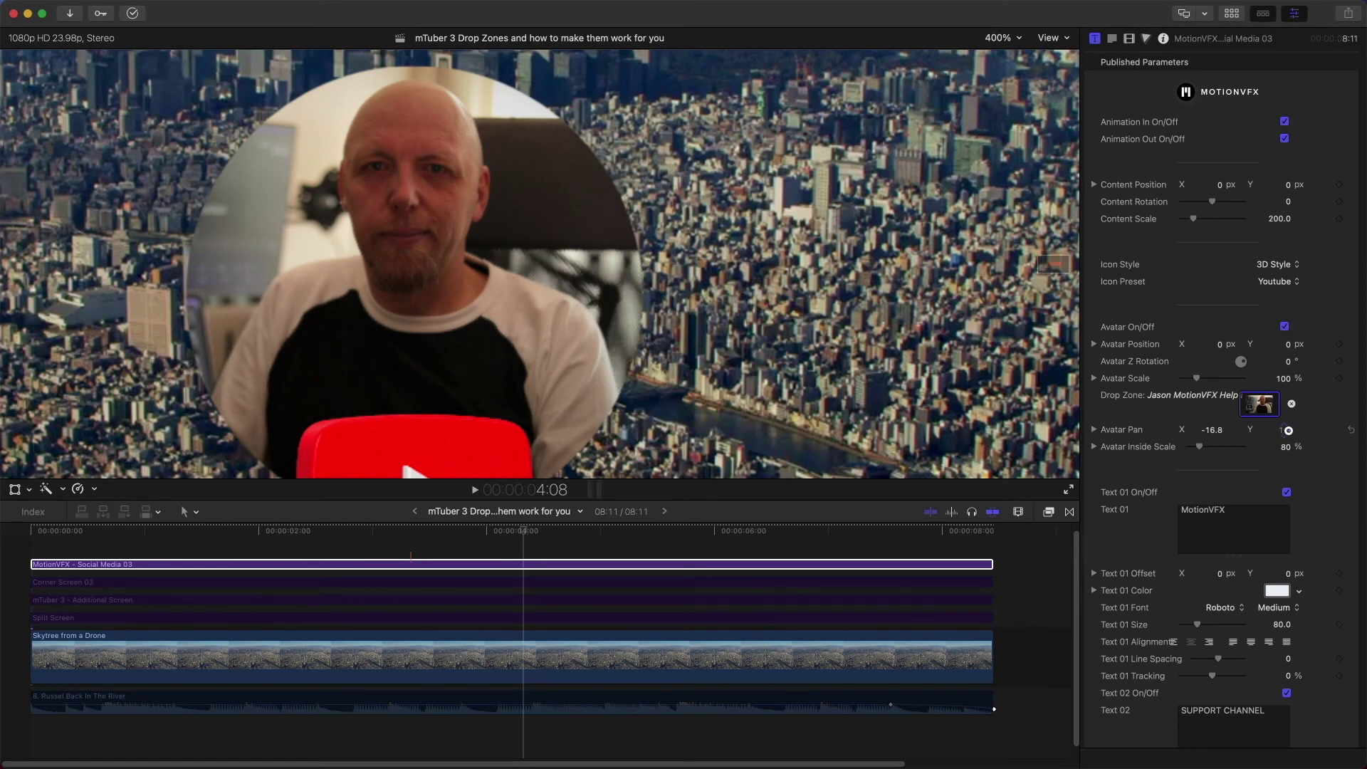
pyautogui.moveTo(1288, 430); pyautogui.dragTo(1289, 430)
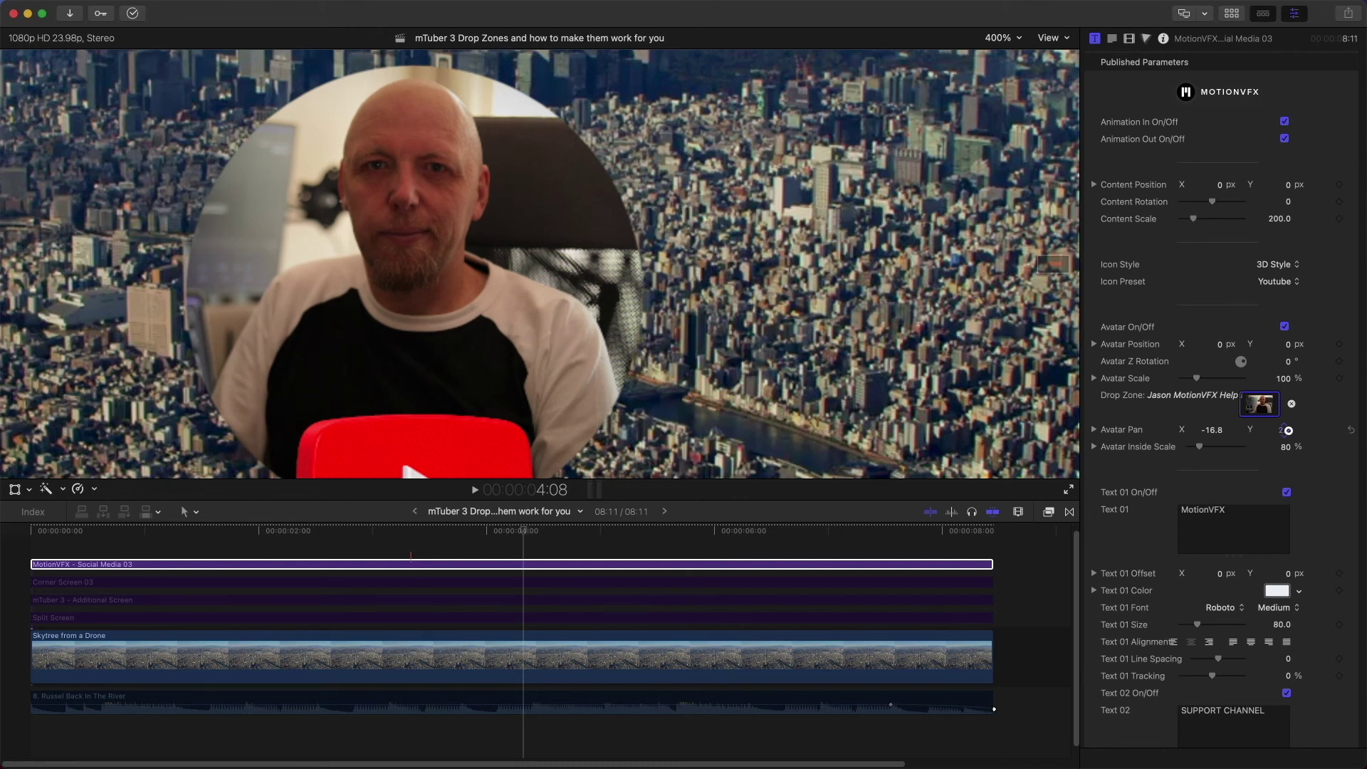
pyautogui.moveTo(1288, 430); pyautogui.dragTo(1287, 433)
# Step: Fit the whole frame in the viewer and play the Social Media 03 title from the start to check its animation
pyautogui.click(1009, 38)
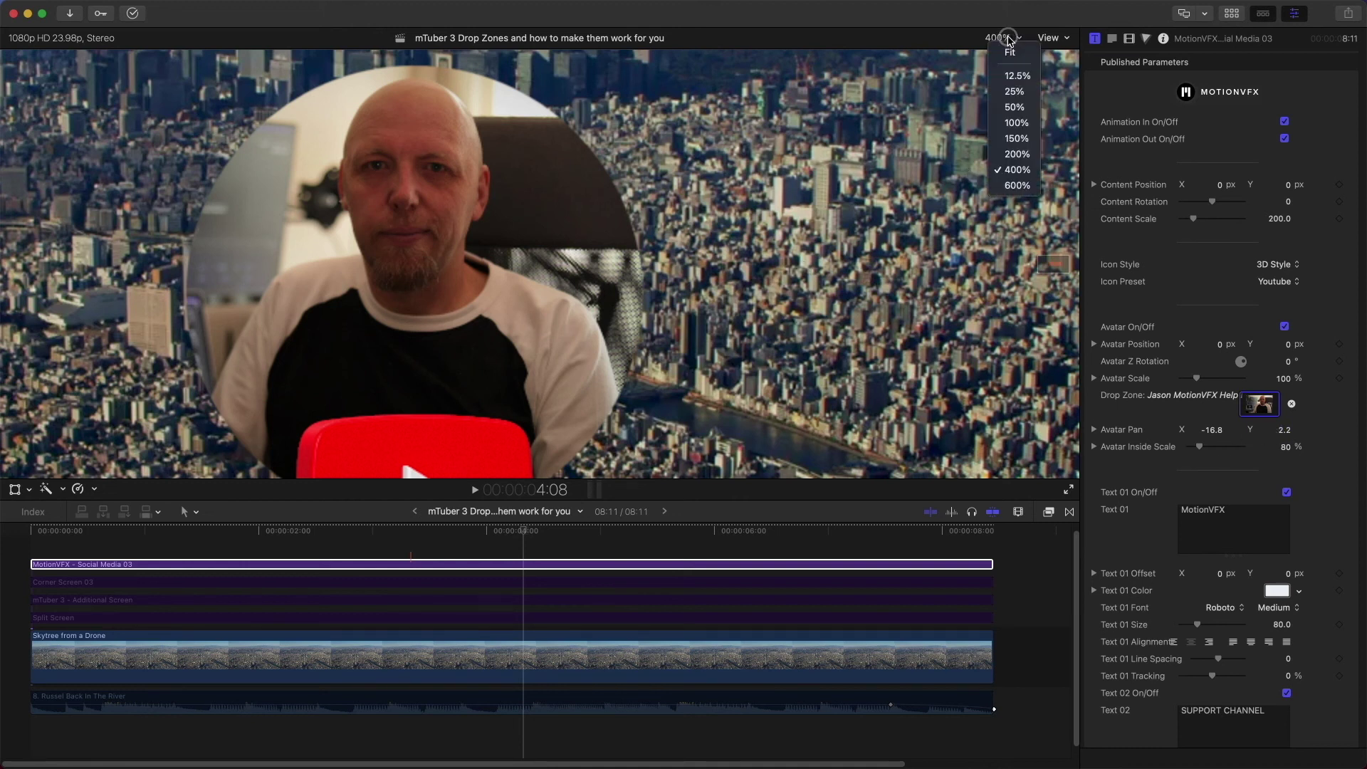
pyautogui.click(1012, 51)
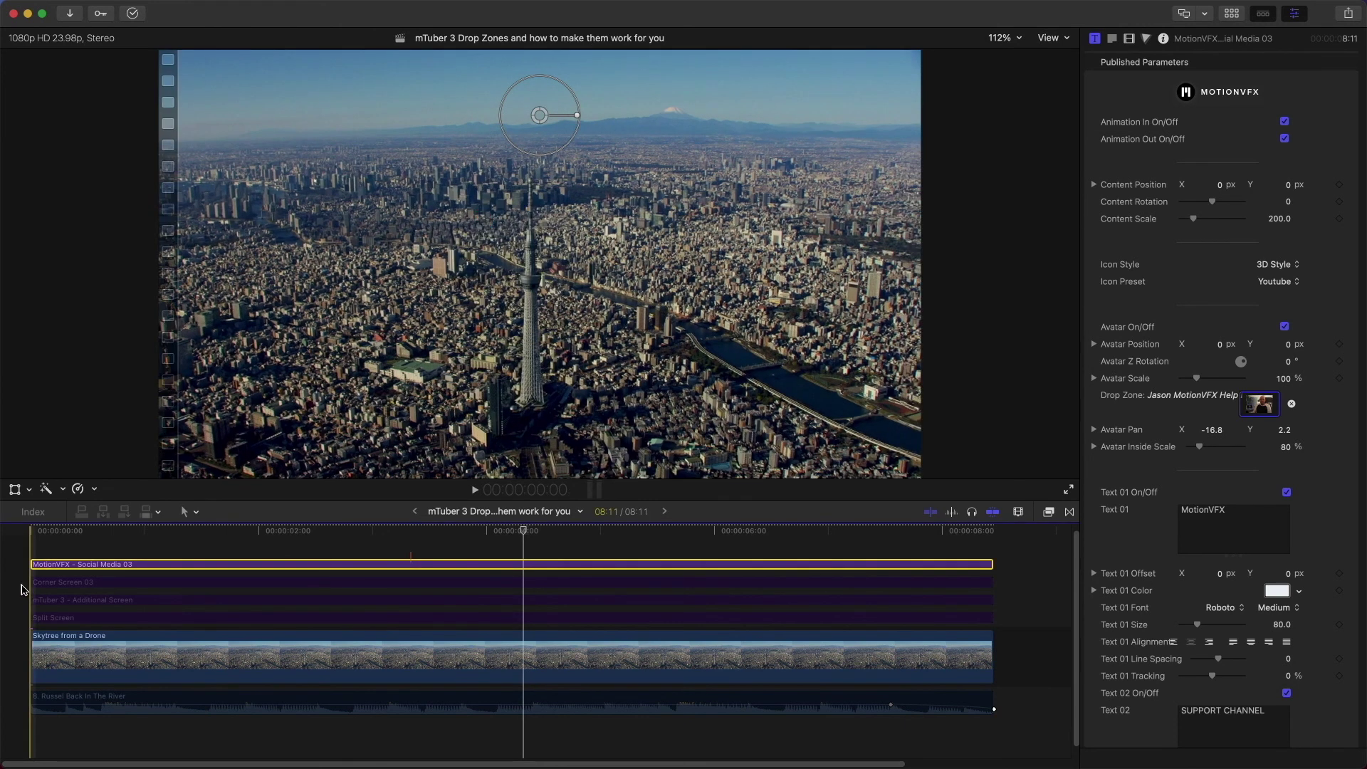
pyautogui.press('space')
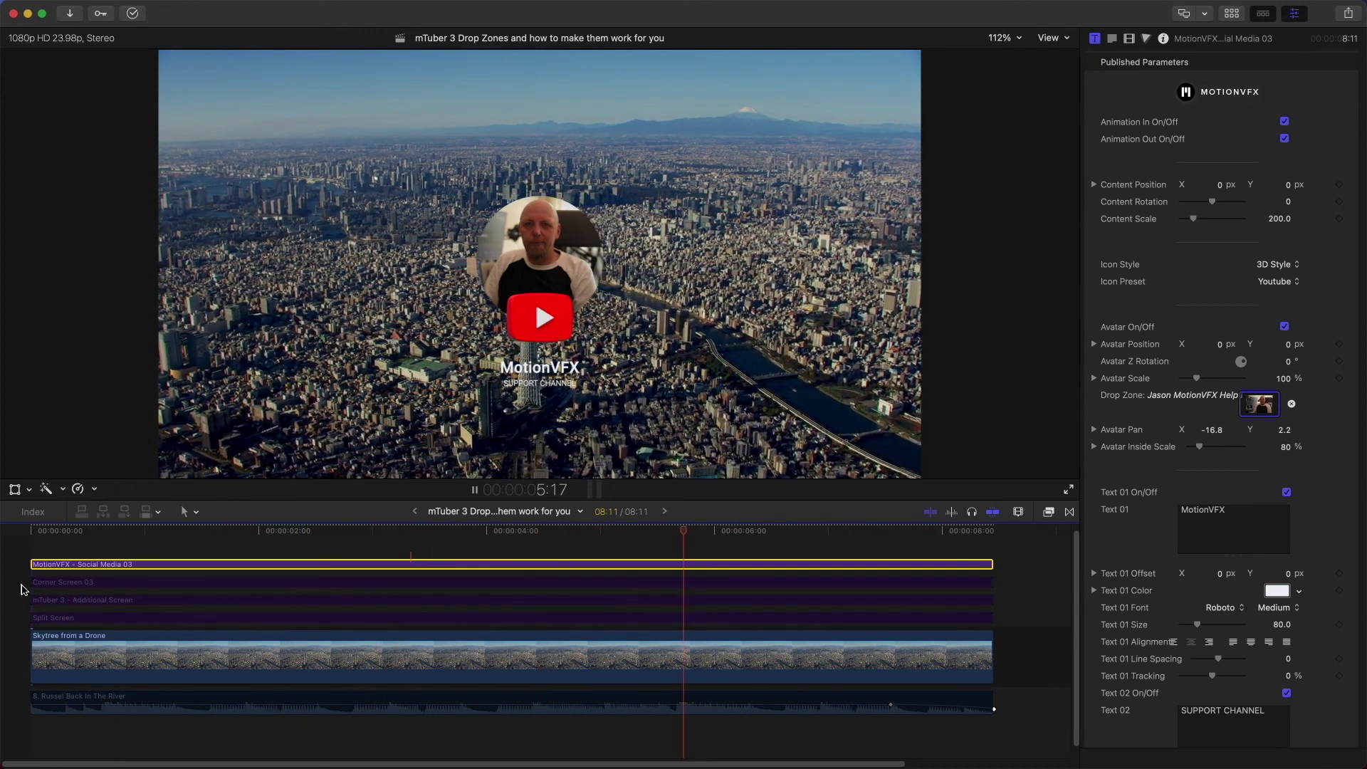
pyautogui.press('space')
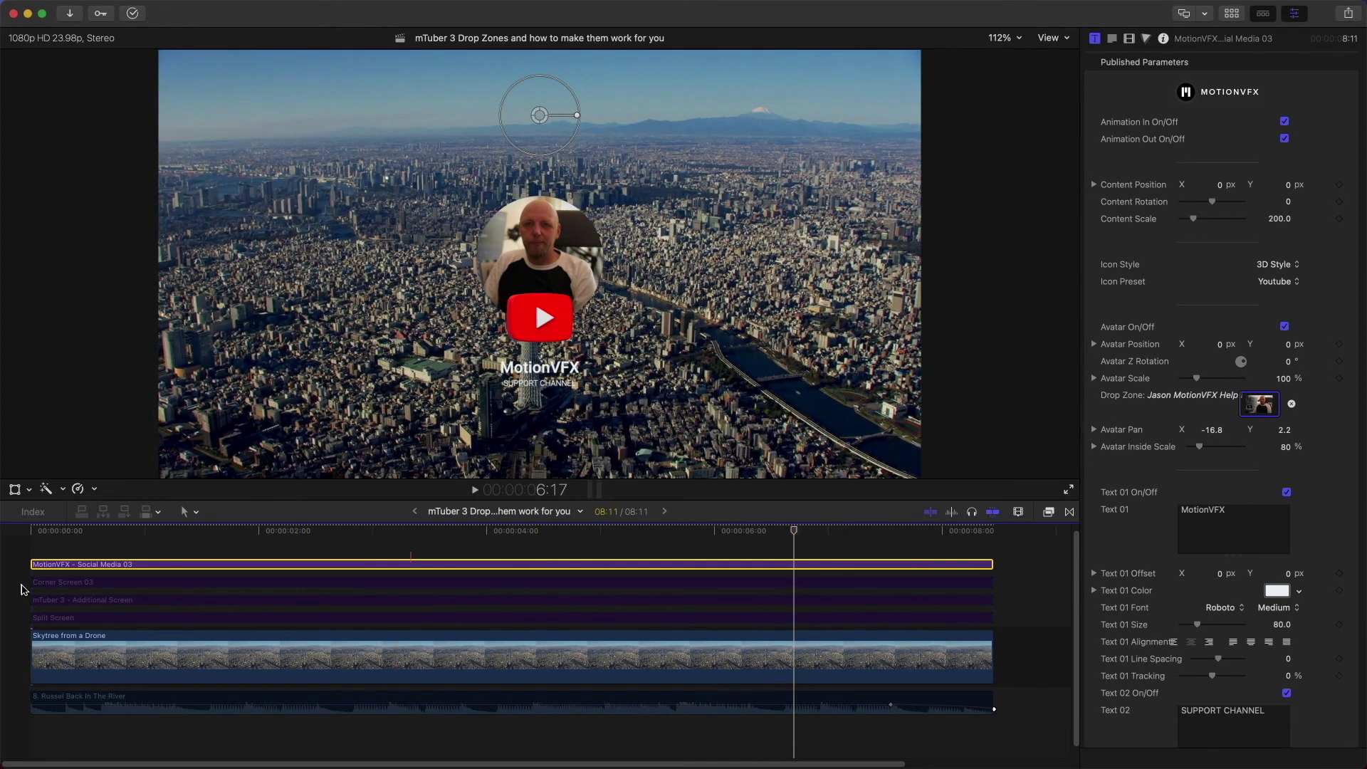